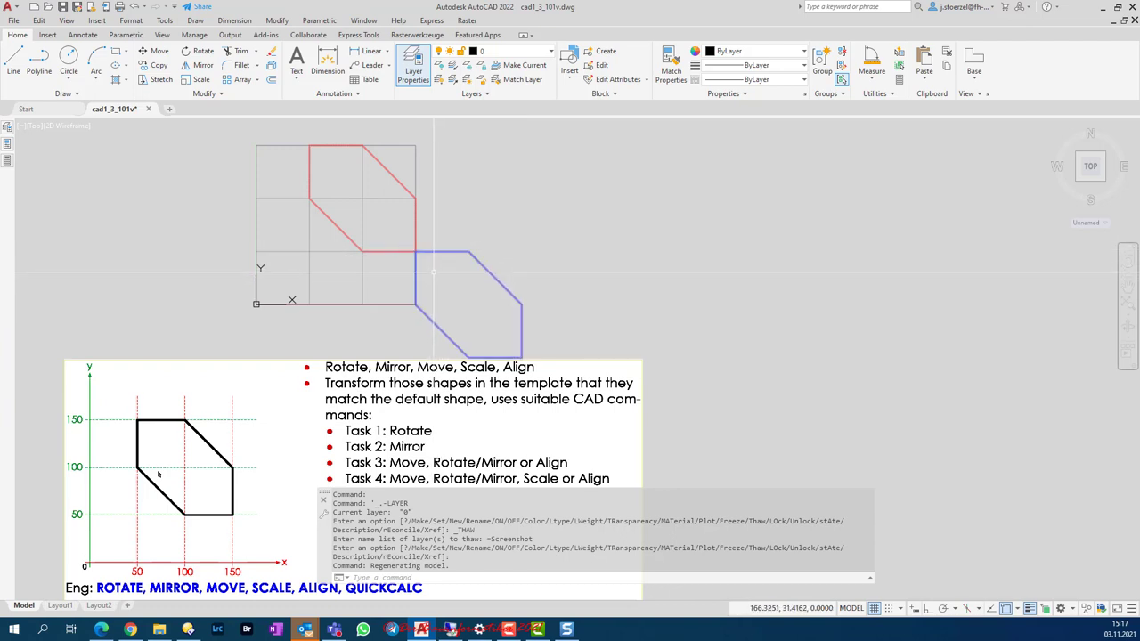
Step: Select the blue hexagon, then deselect it and pan around the drawing
click(441, 252)
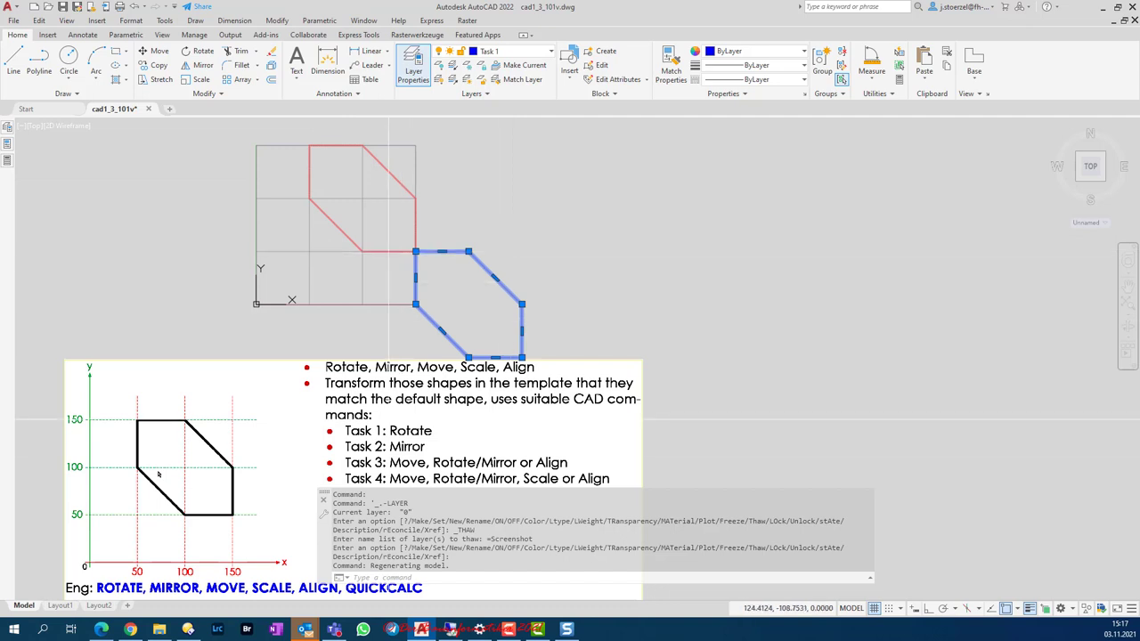
middle_drag(389, 419, 507, 374)
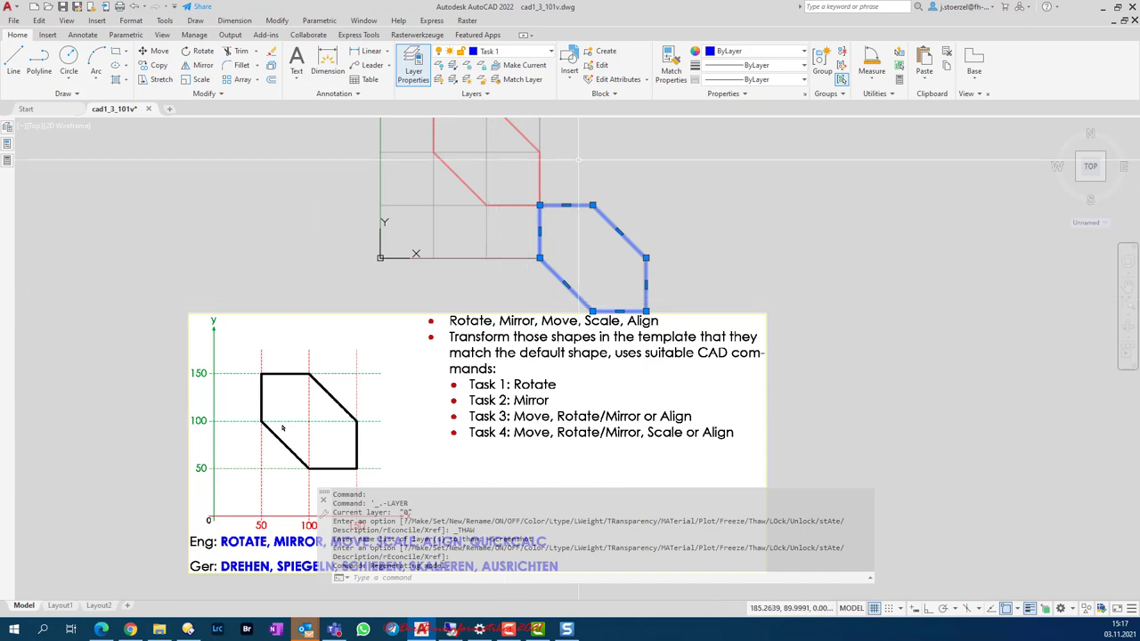
key(Escape)
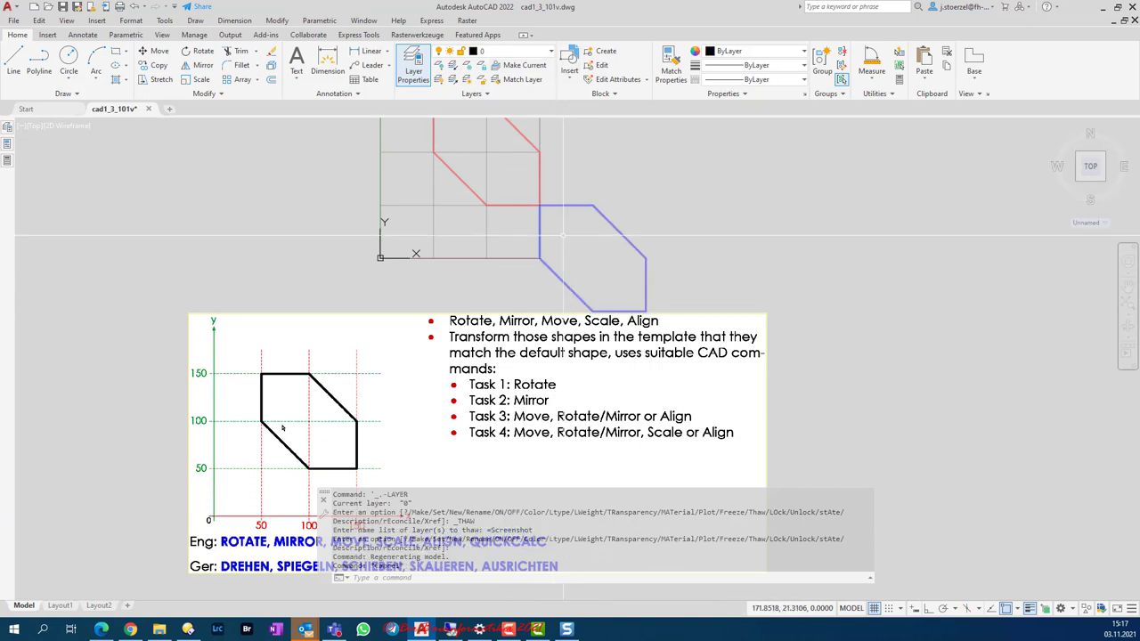
middle_drag(562, 237, 575, 302)
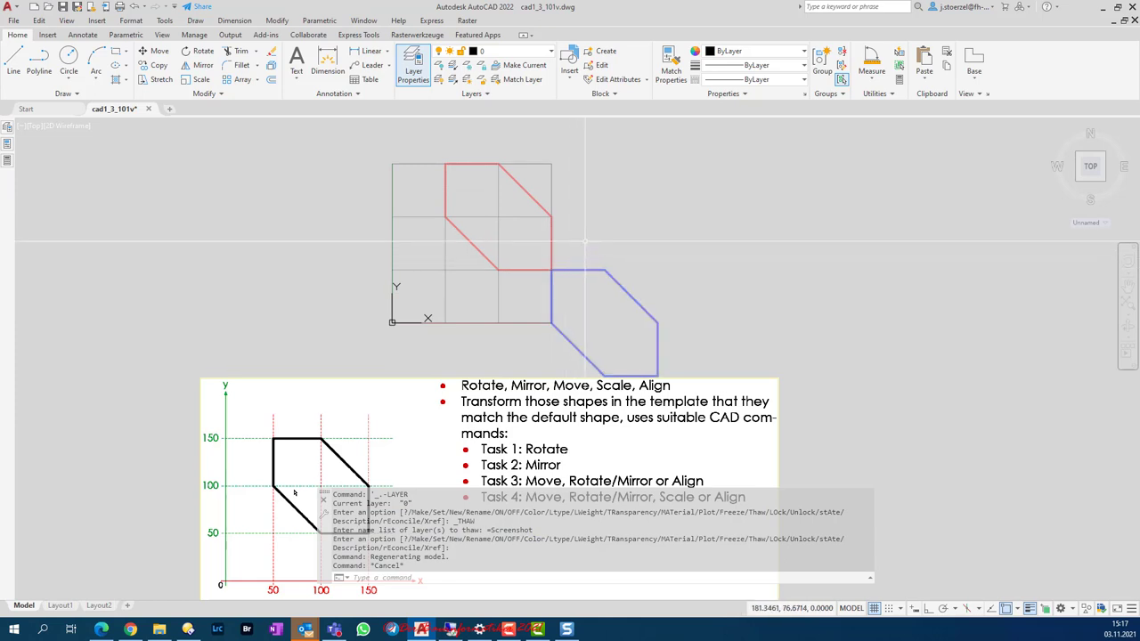
mouse_move(597, 231)
middle_down()
mouse_move(585, 247)
mouse_move(523, 257)
middle_up()
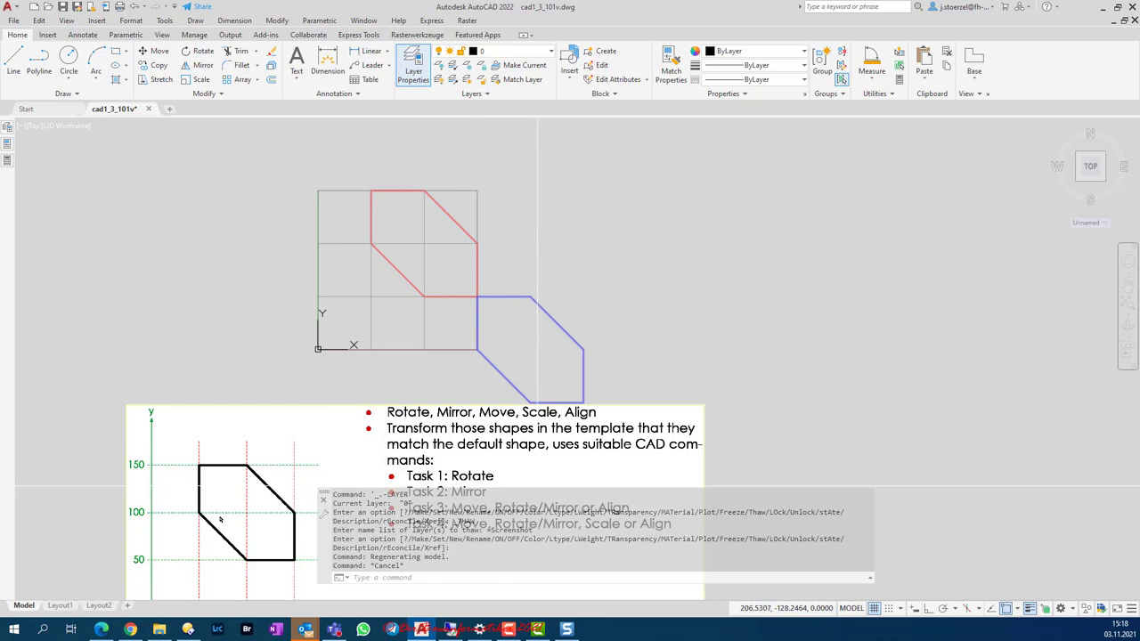
Step: Freeze the Screenshot layer to hide the task reference image
click(549, 52)
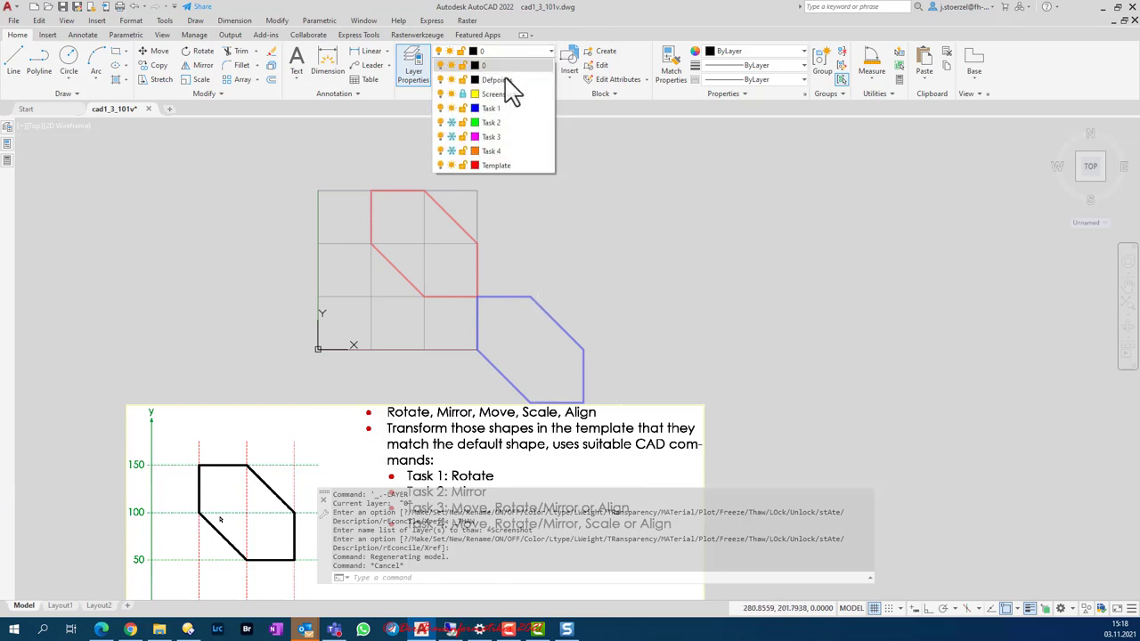
click(451, 94)
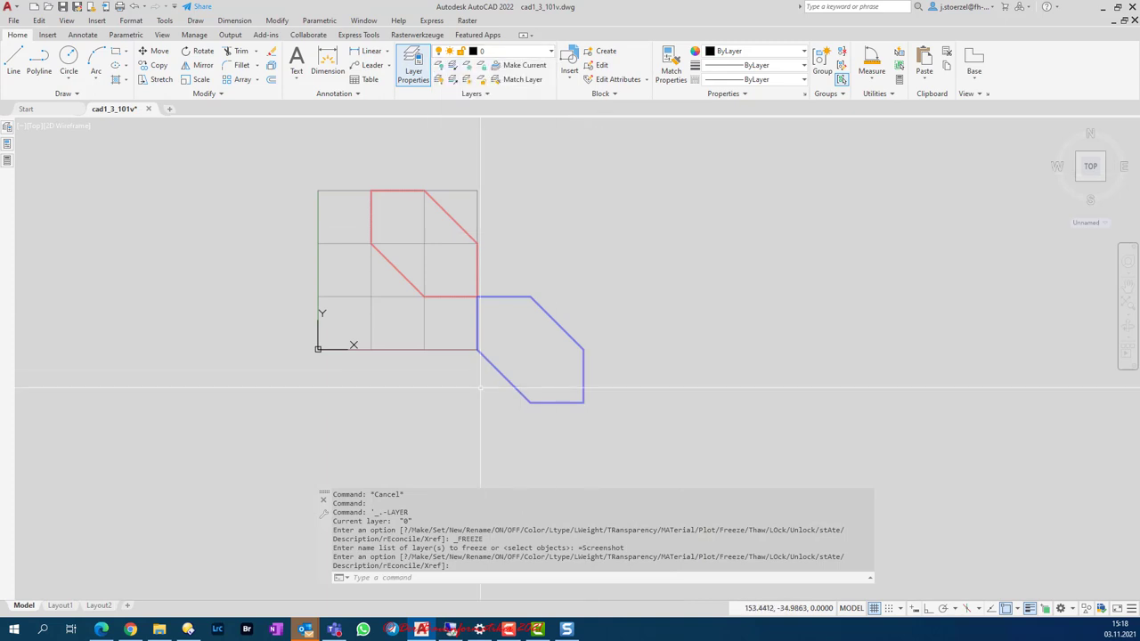
mouse_move(412, 419)
middle_down()
mouse_move(339, 384)
mouse_move(389, 435)
mouse_move(411, 482)
middle_up()
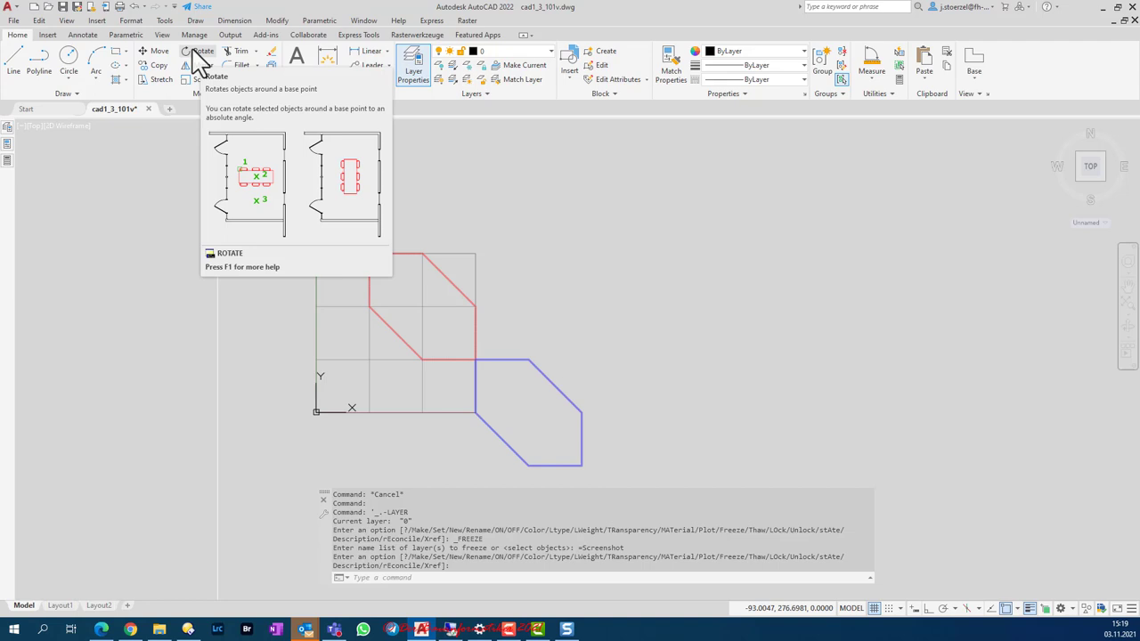
Step: Start Rotate with the blue hexagon polyline as the only selected object
click(198, 55)
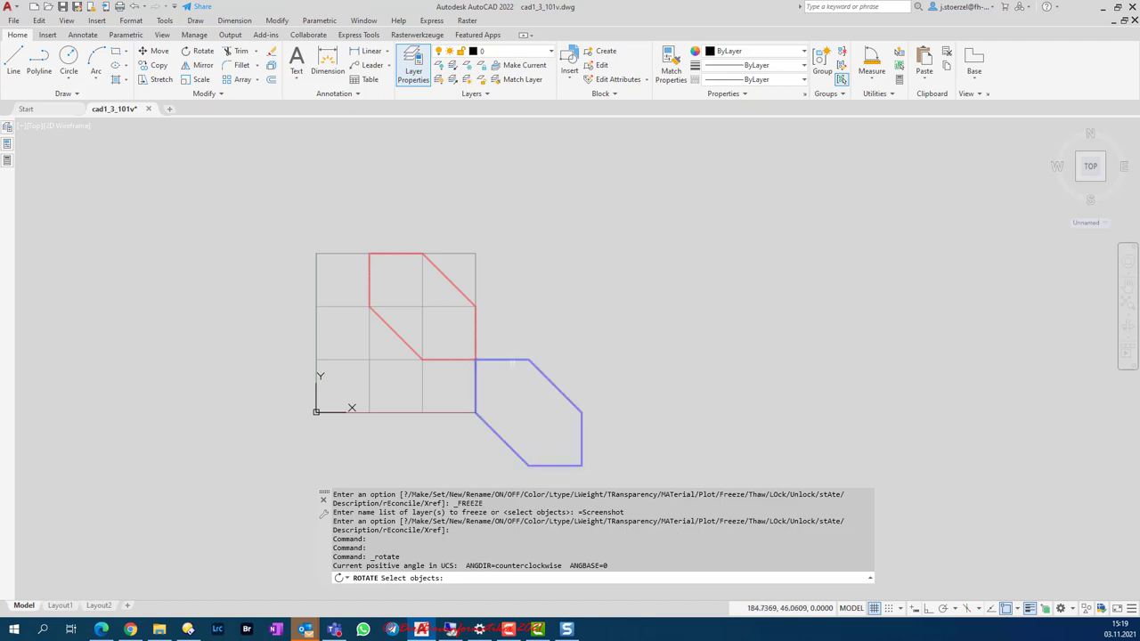
click(514, 360)
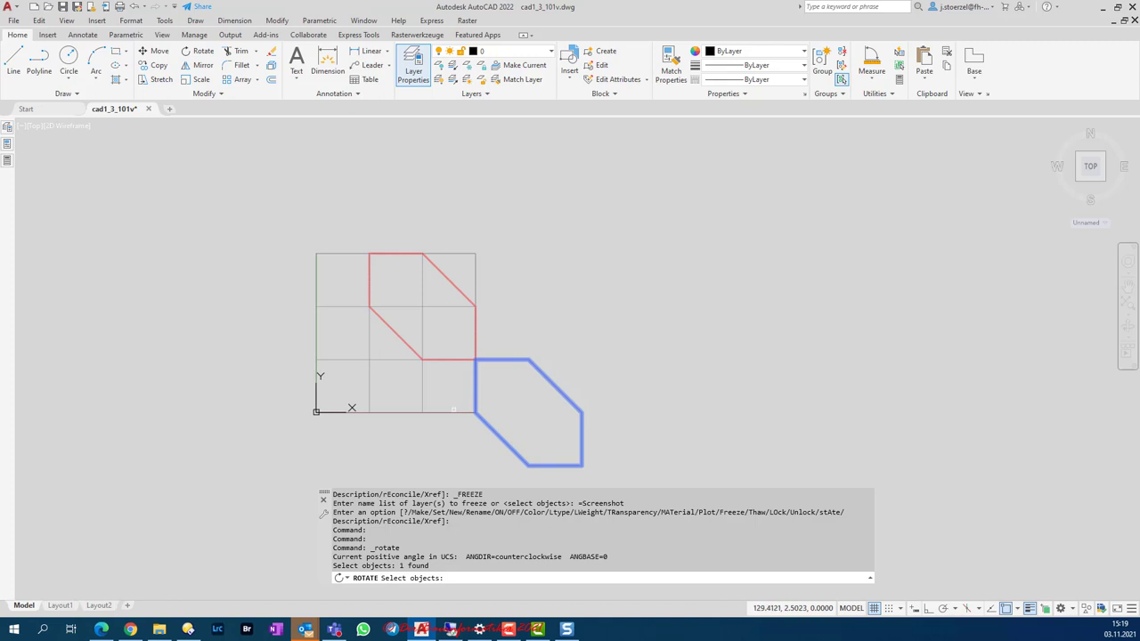
key(Return)
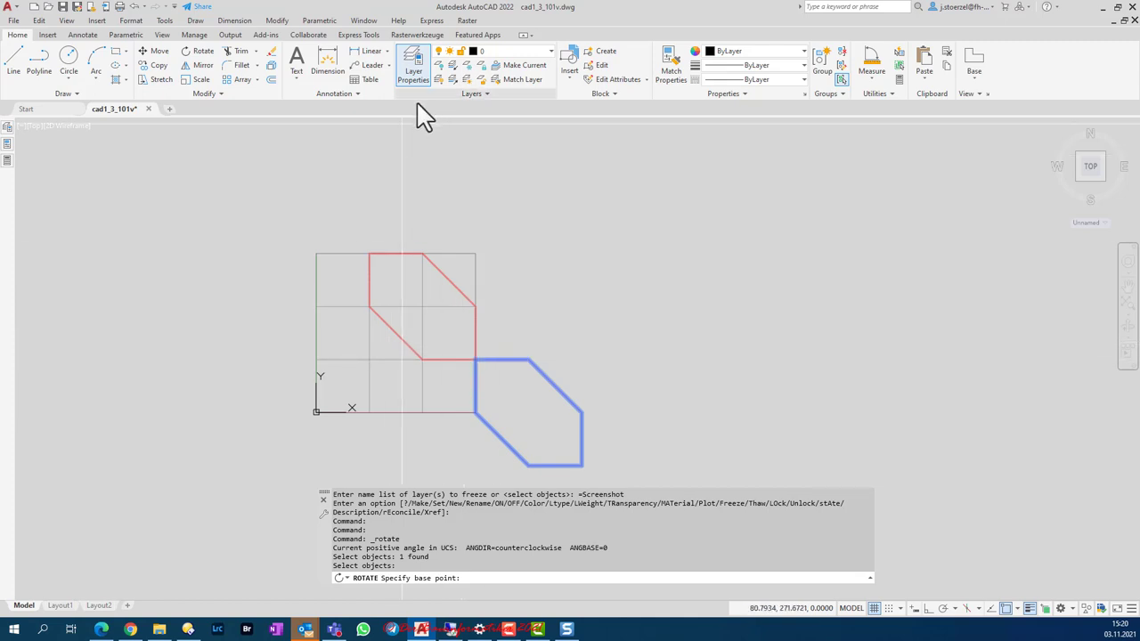
scroll(496, 349, up, 5)
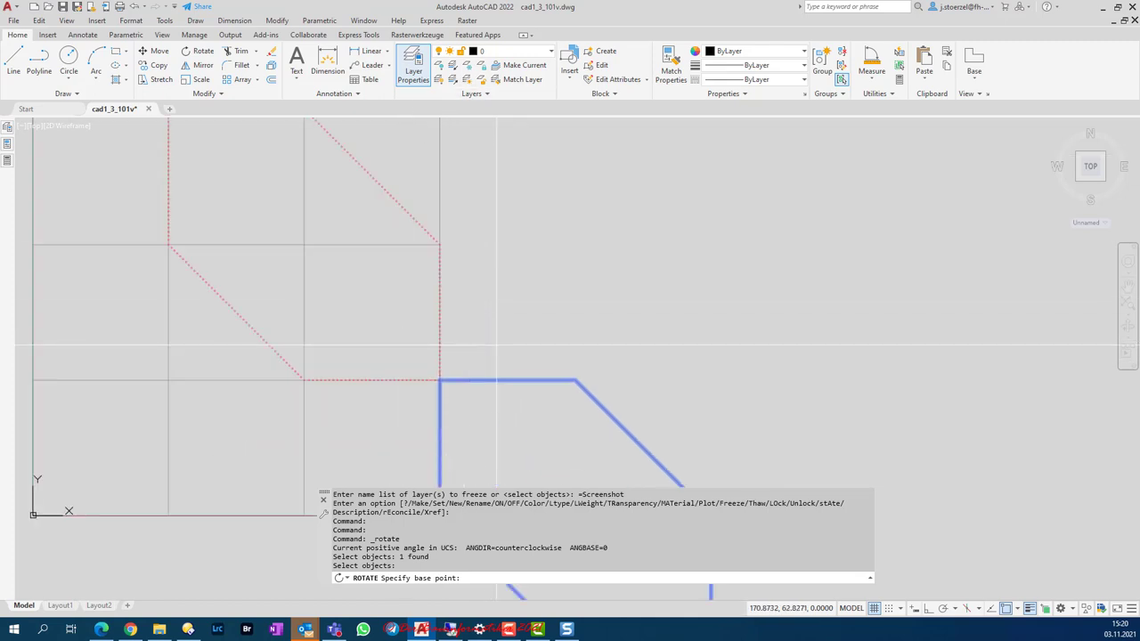
scroll(405, 319, down, 3)
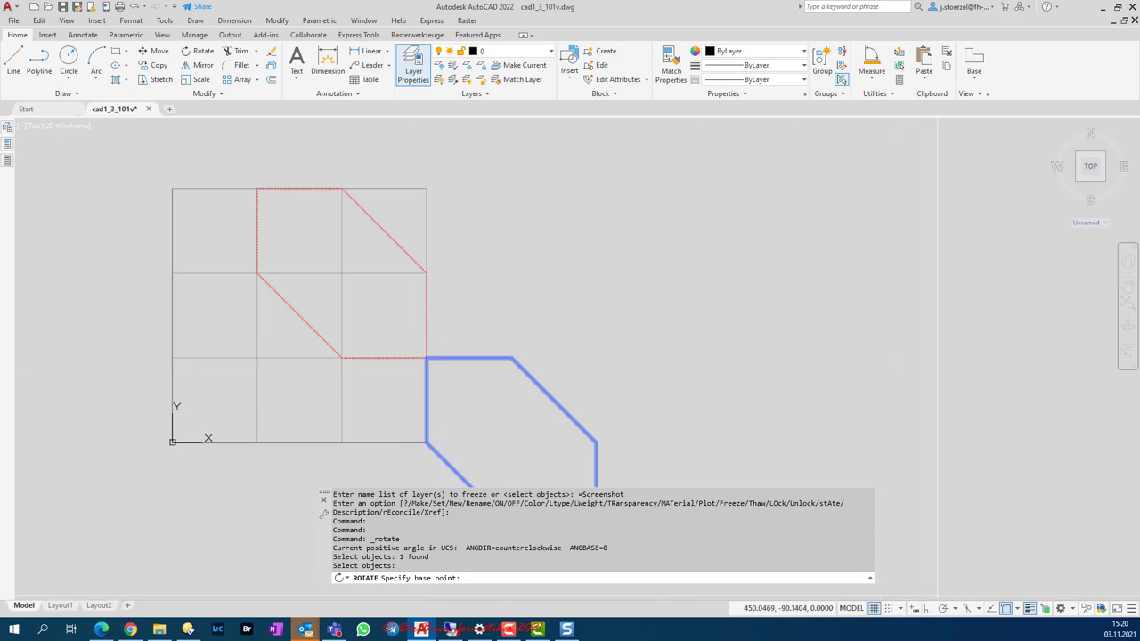
click(1019, 609)
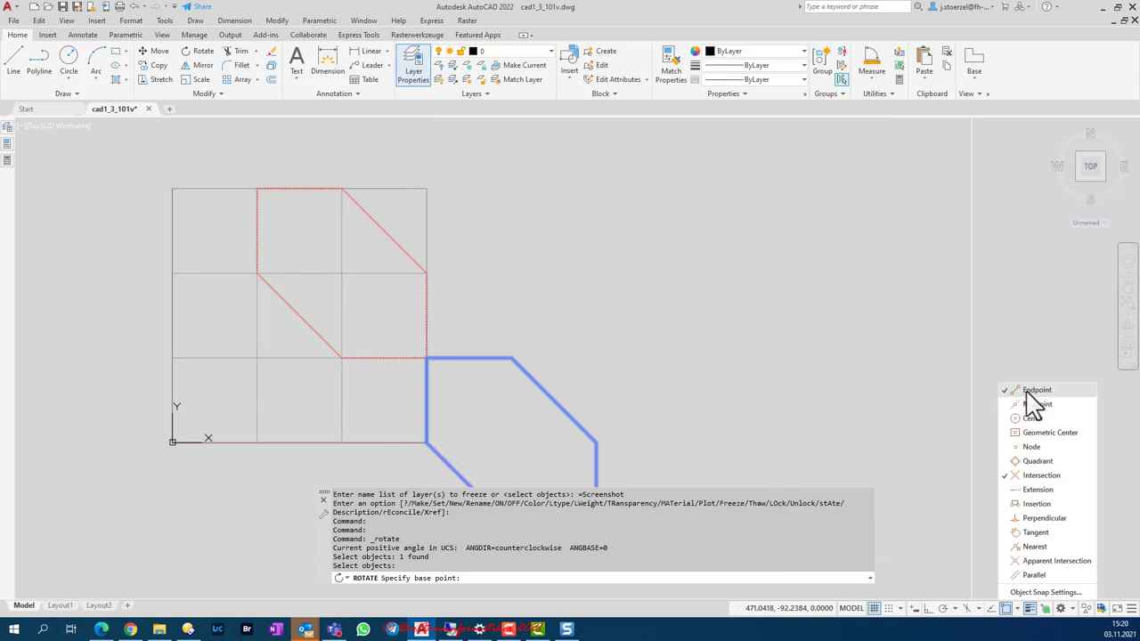
click(1016, 610)
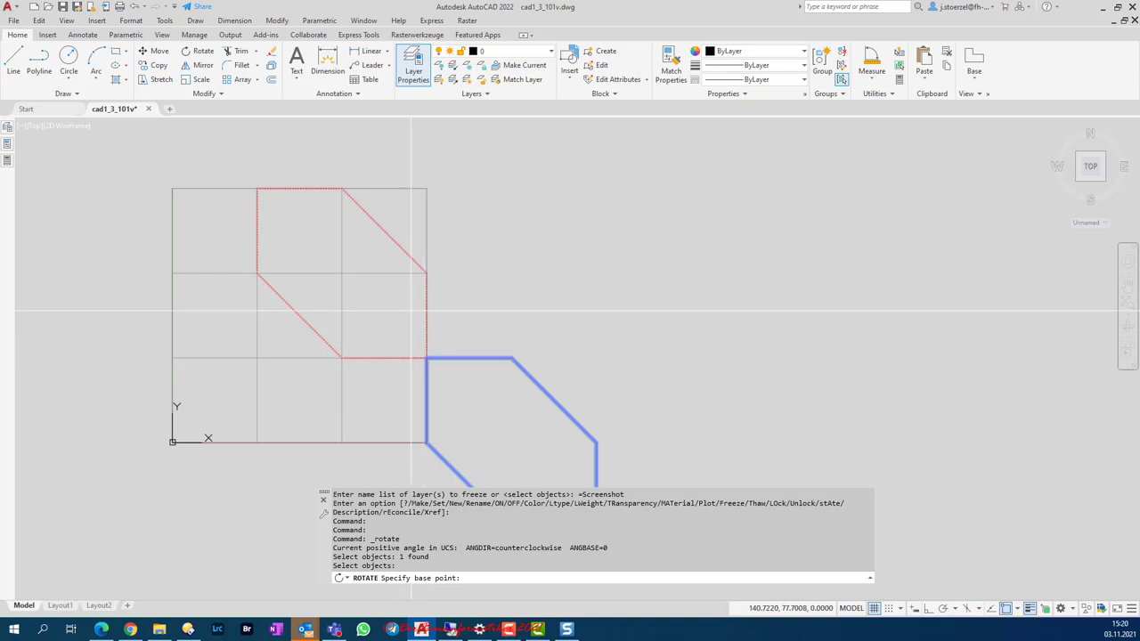
Step: Set the hexagon's corner at 150,50 as the rotation base point, with Ortho mode on
click(427, 358)
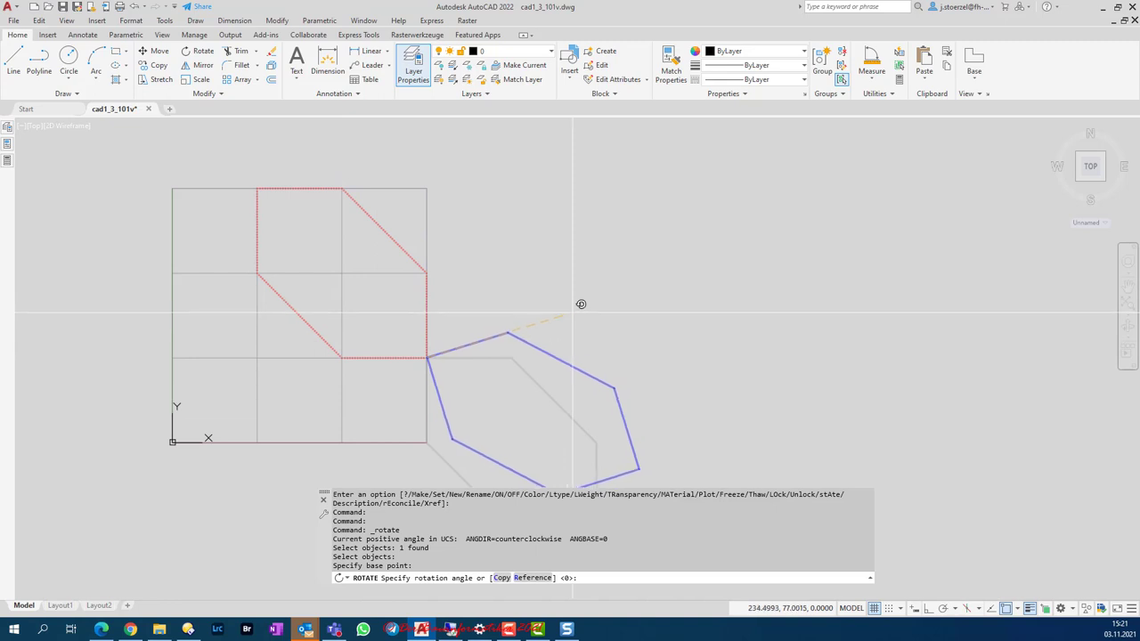
click(929, 609)
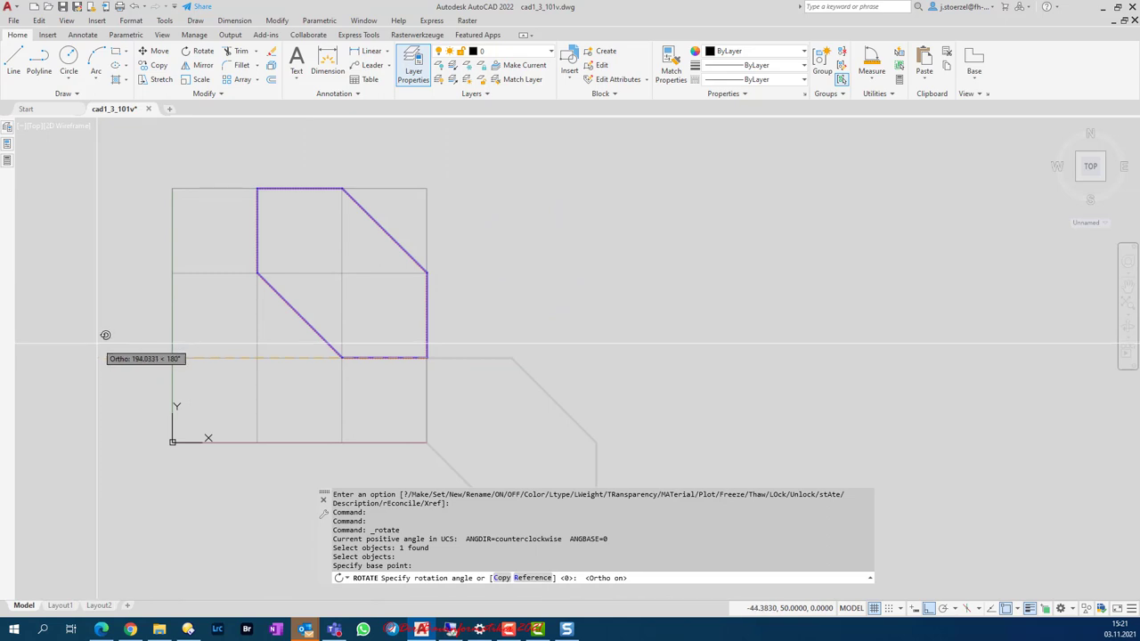
key(Escape)
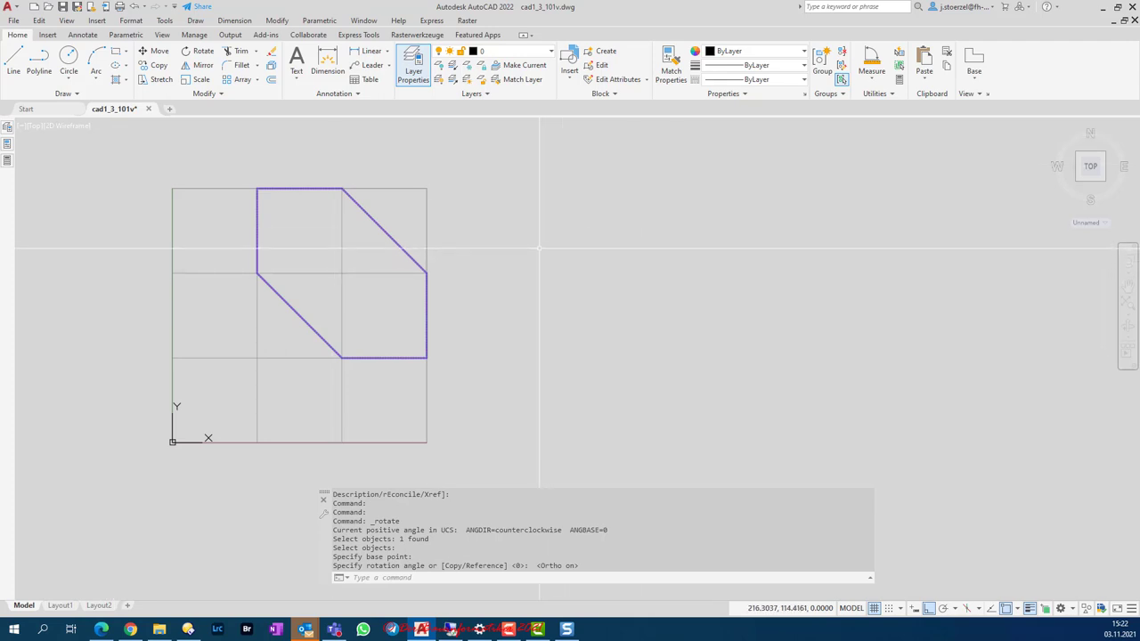
Step: Freeze layer Task 1 and thaw layer Task 2 to reveal the green hexagon
middle_drag(523, 225, 598, 243)
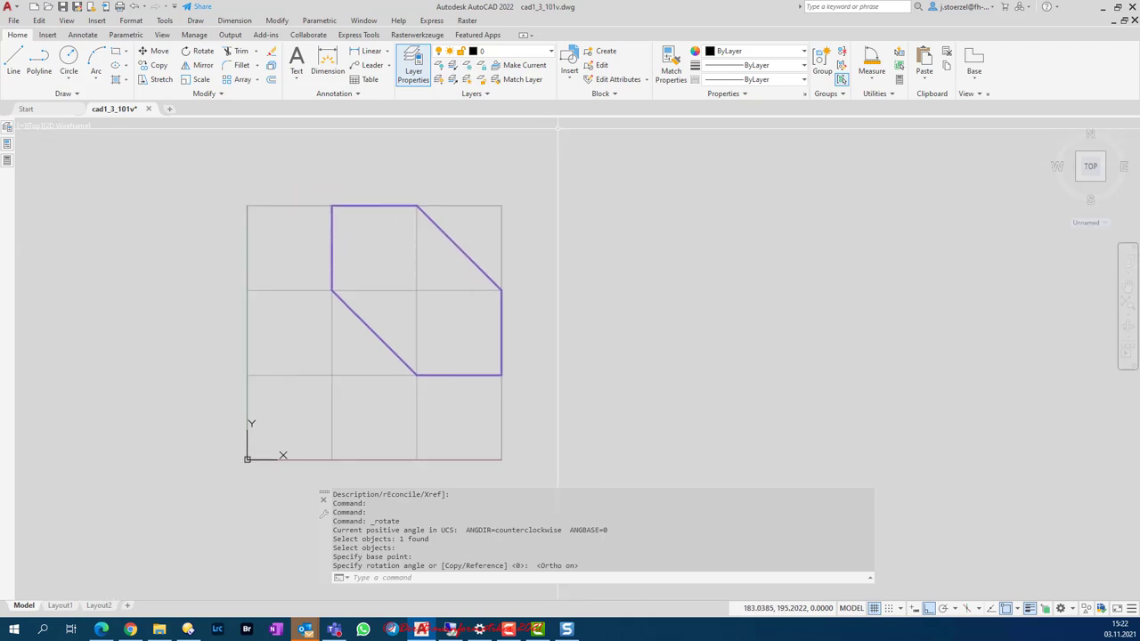
click(552, 51)
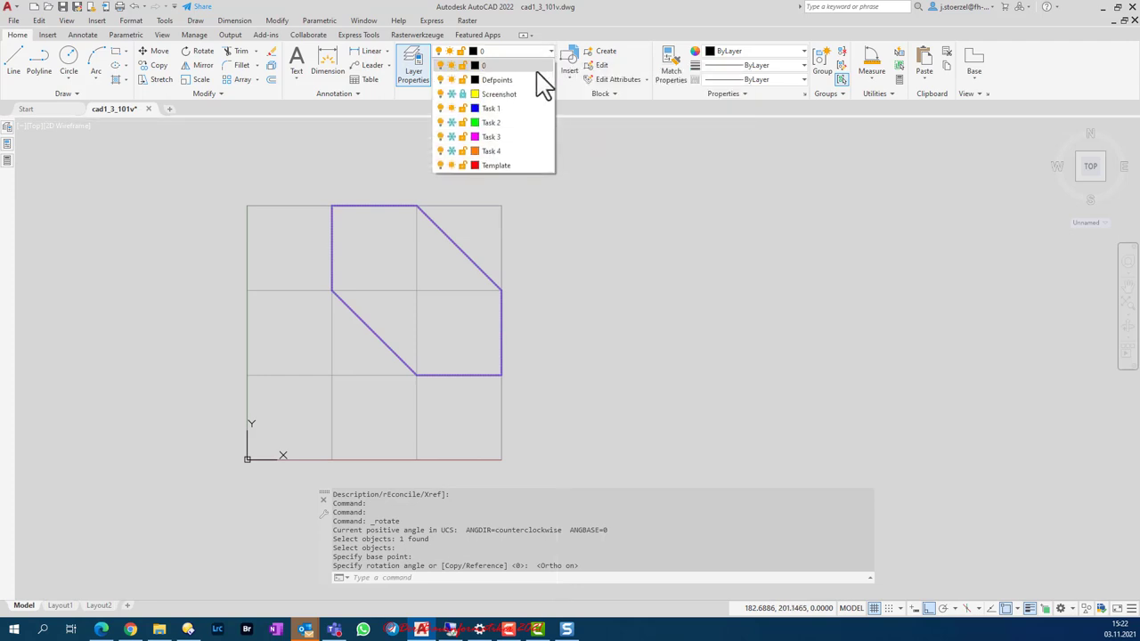
click(451, 108)
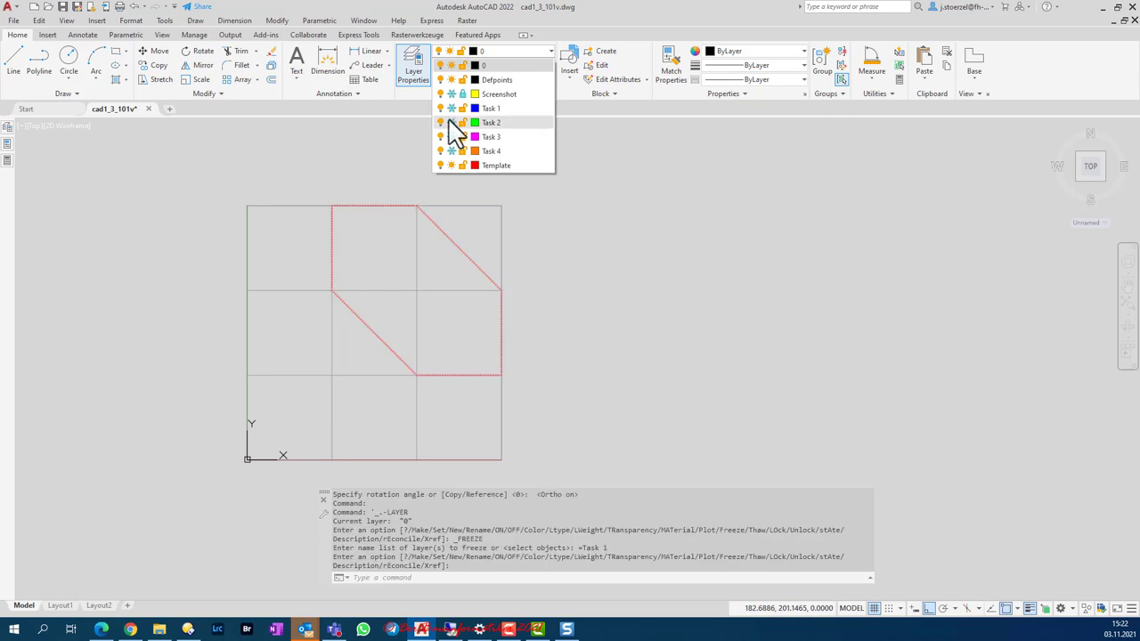
click(451, 122)
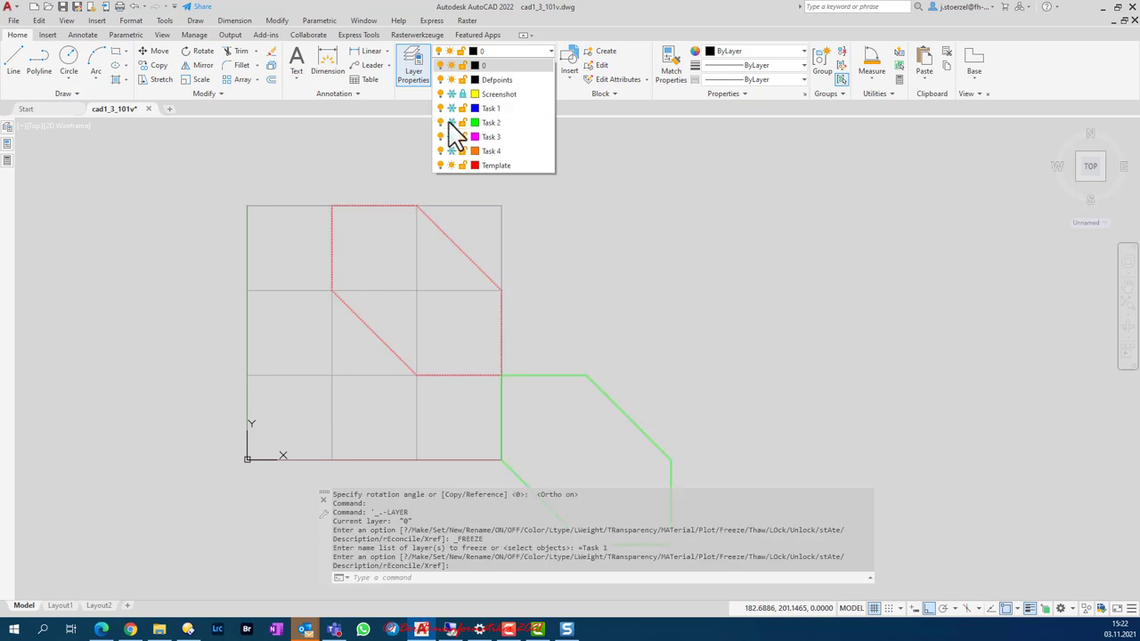
click(611, 298)
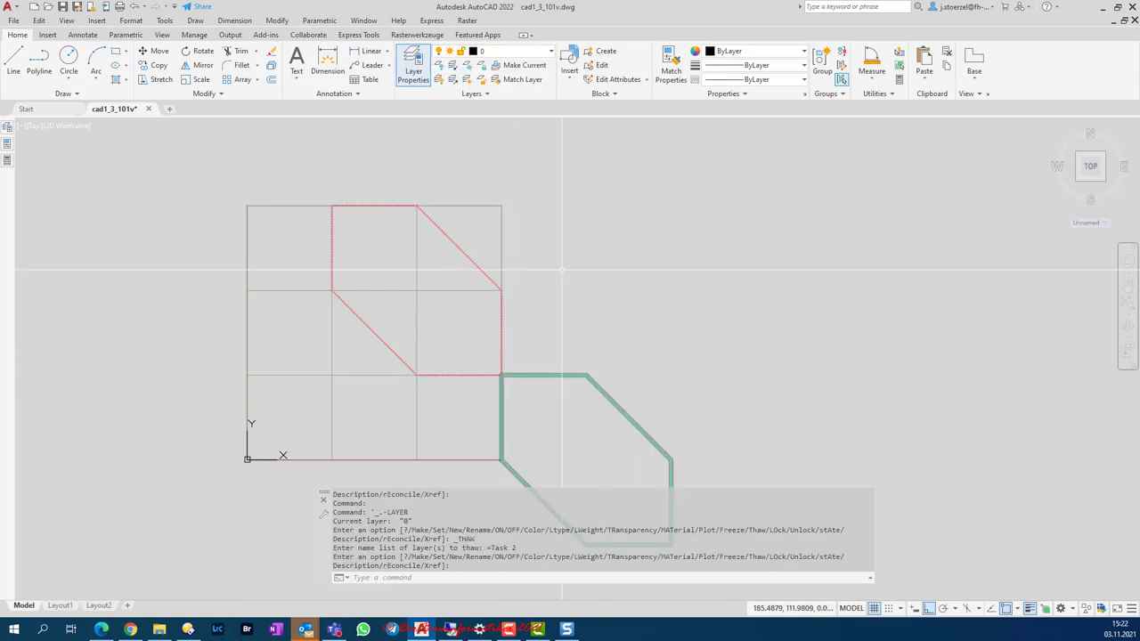
middle_drag(561, 389, 484, 374)
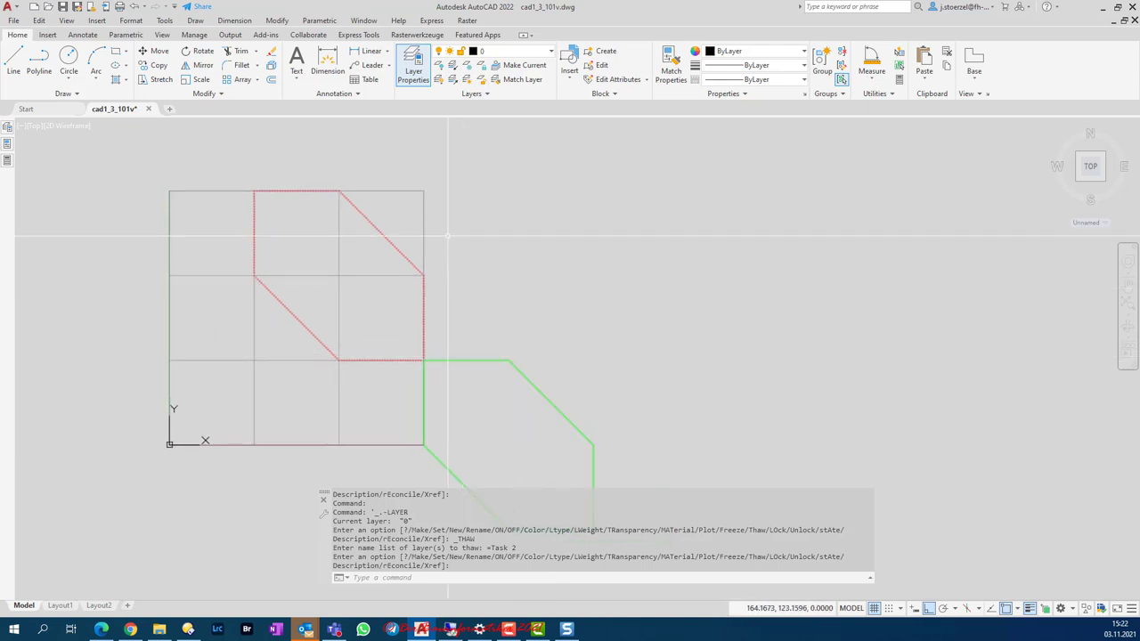
Step: Select the green hexagon and abandon Mirror in favour of the Line command
click(469, 361)
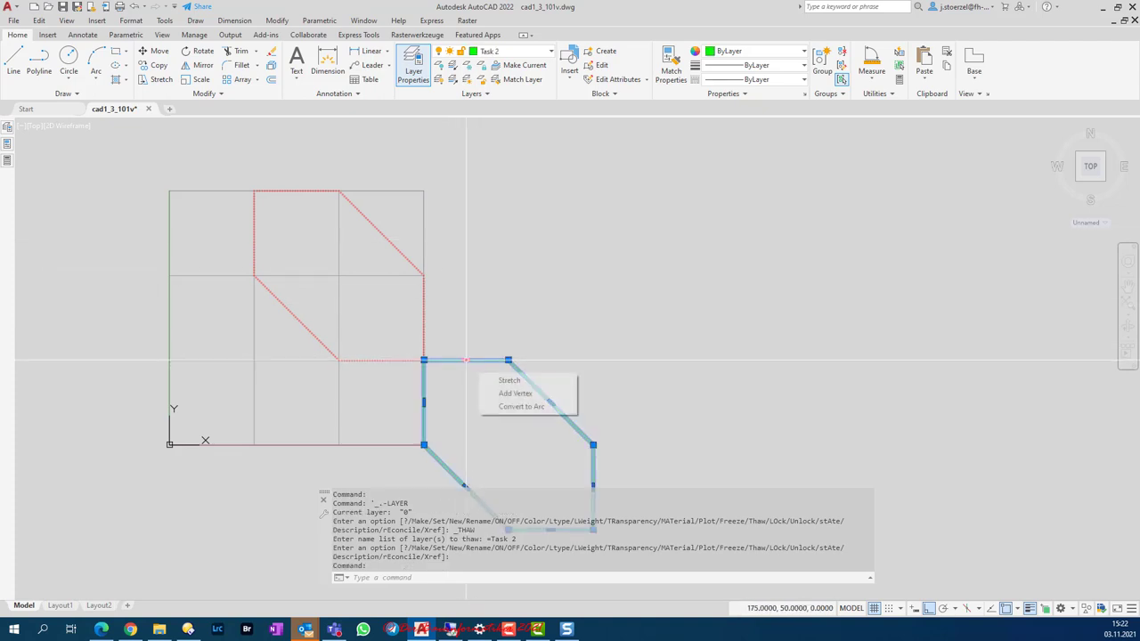
click(189, 68)
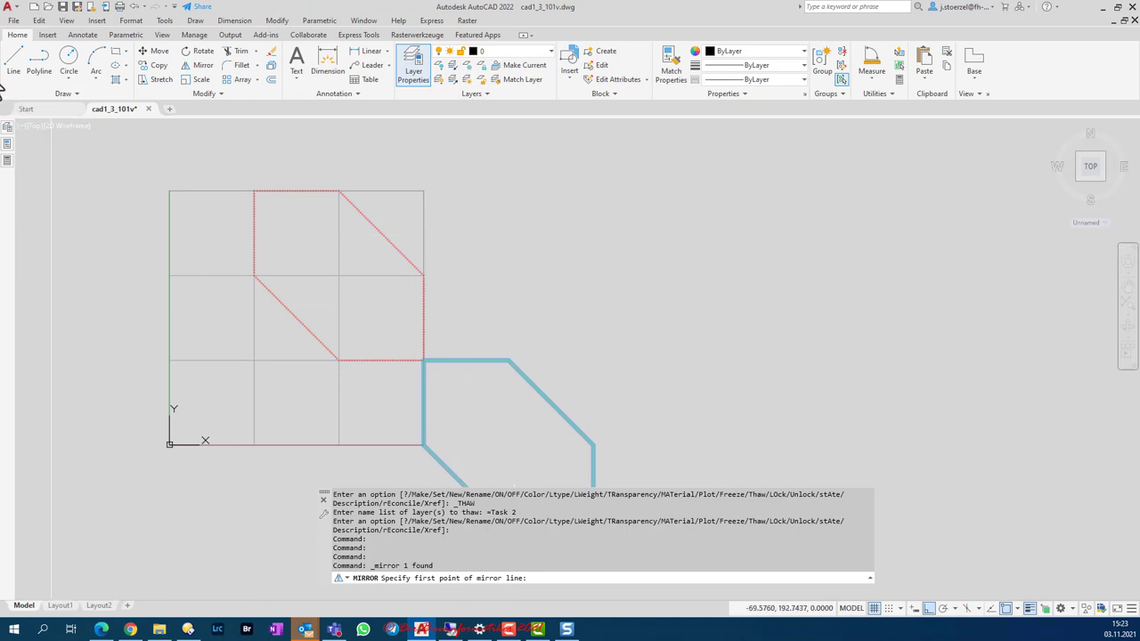
click(14, 64)
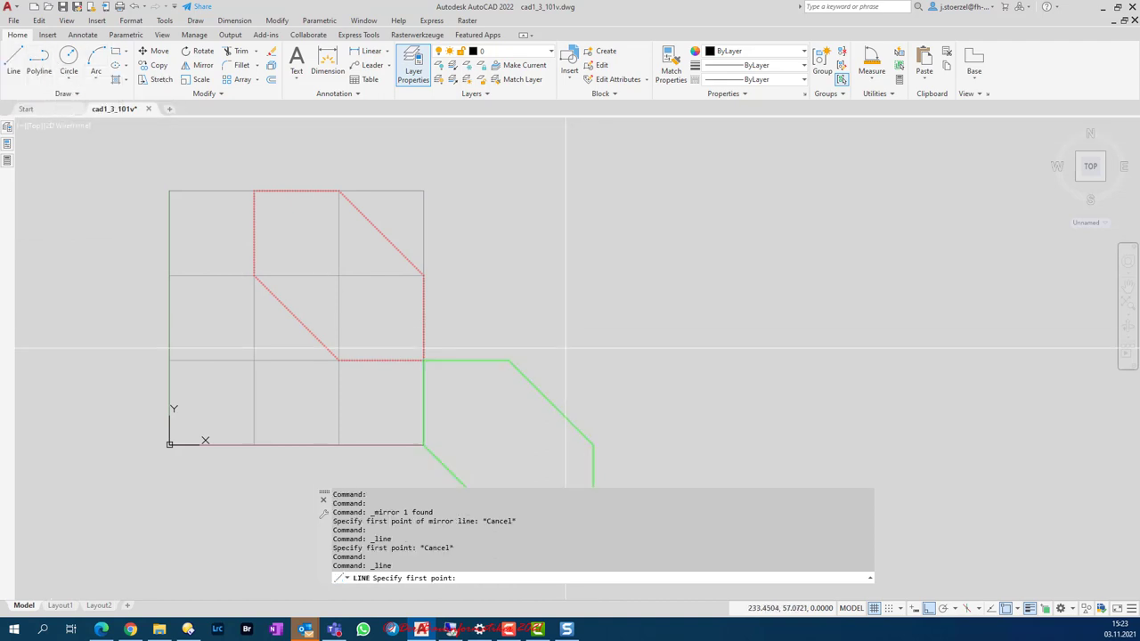
Step: Draw a 45° XLINE through the corner where the green hexagon meets the red template
click(64, 94)
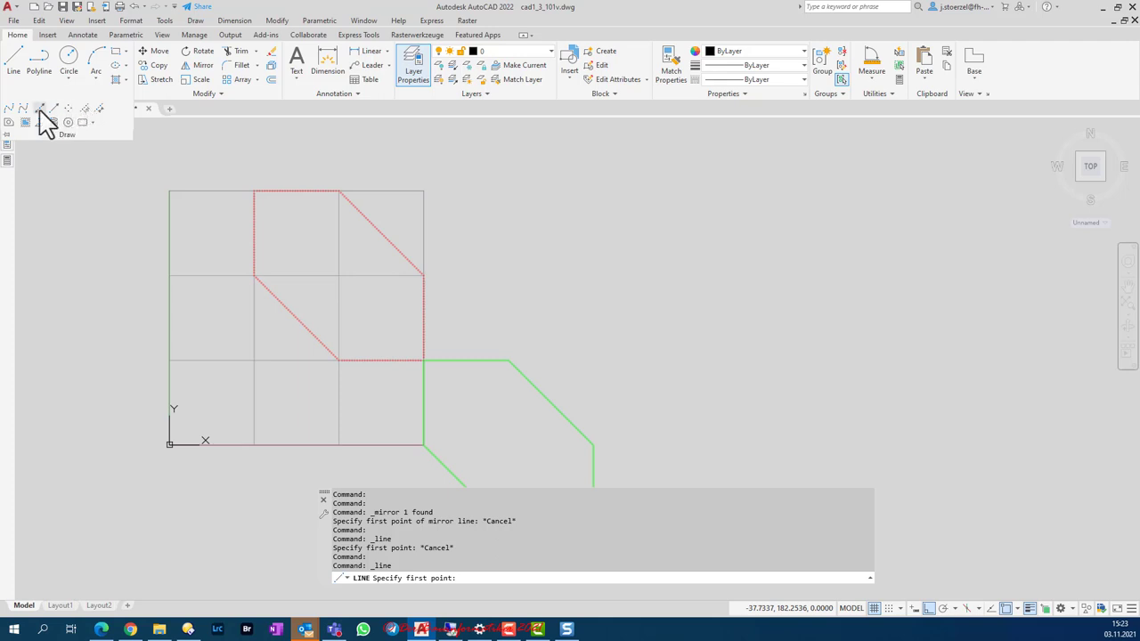
click(39, 108)
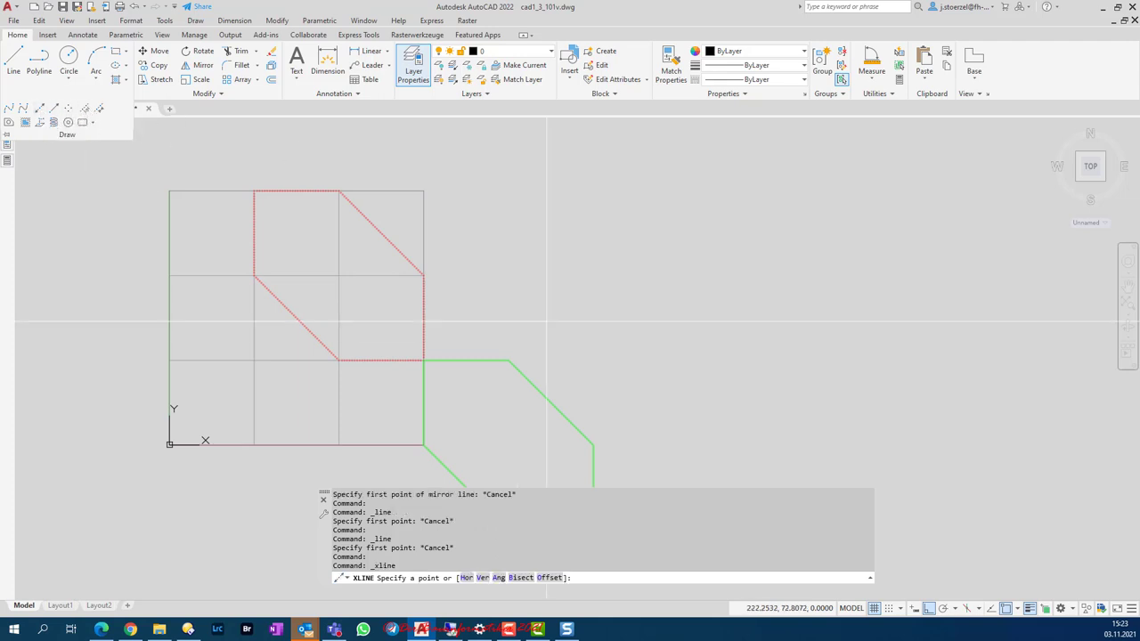
click(424, 360)
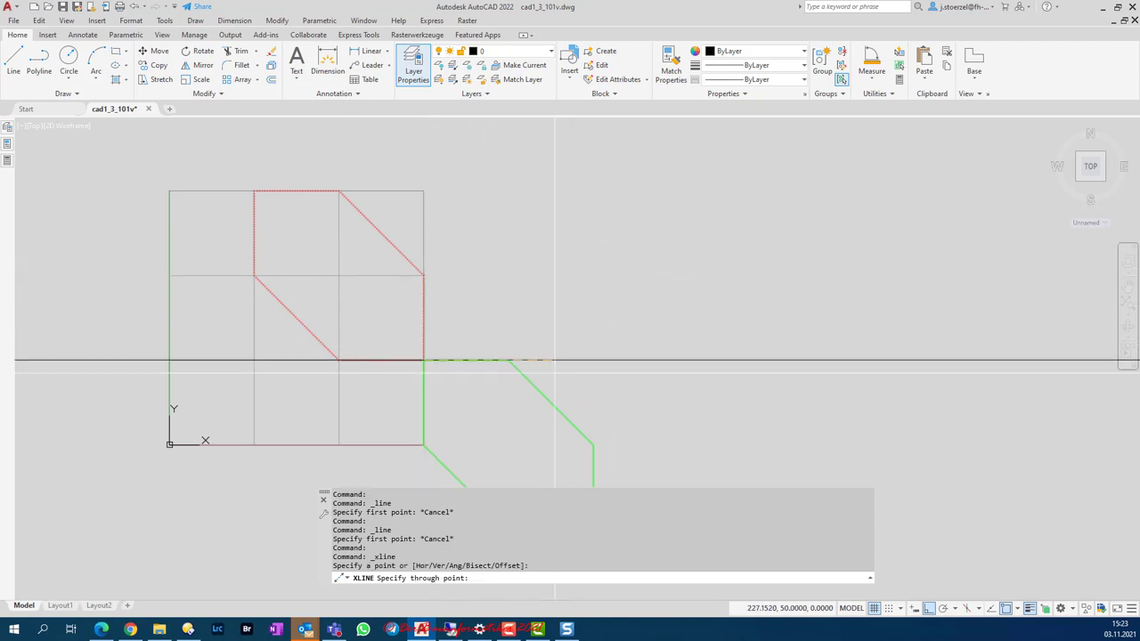
click(927, 609)
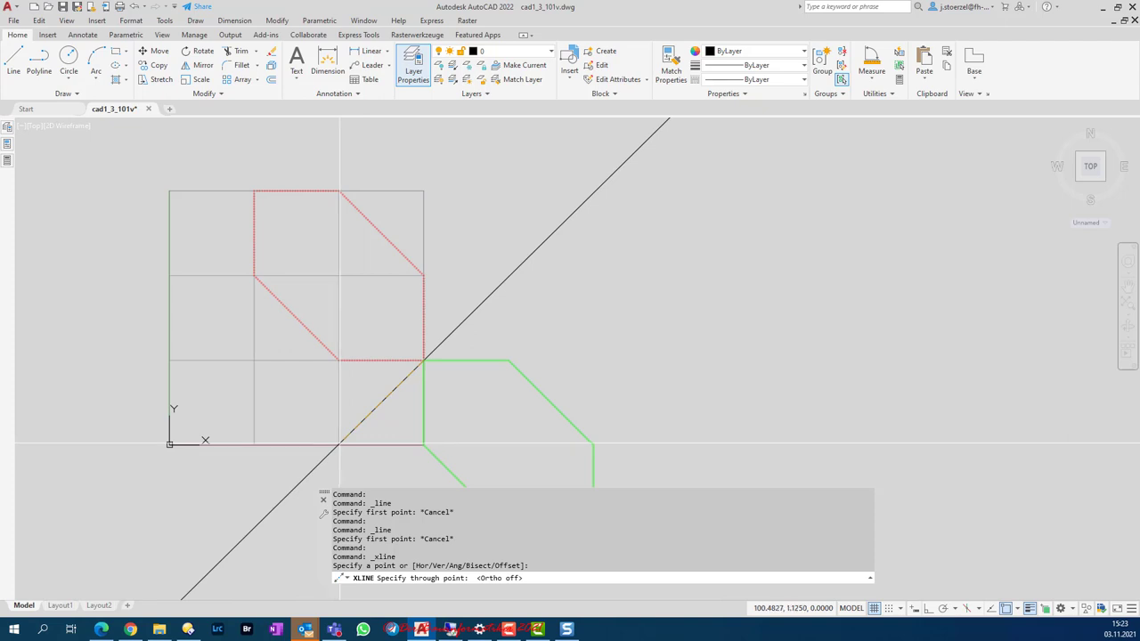
click(888, 608)
click(340, 444)
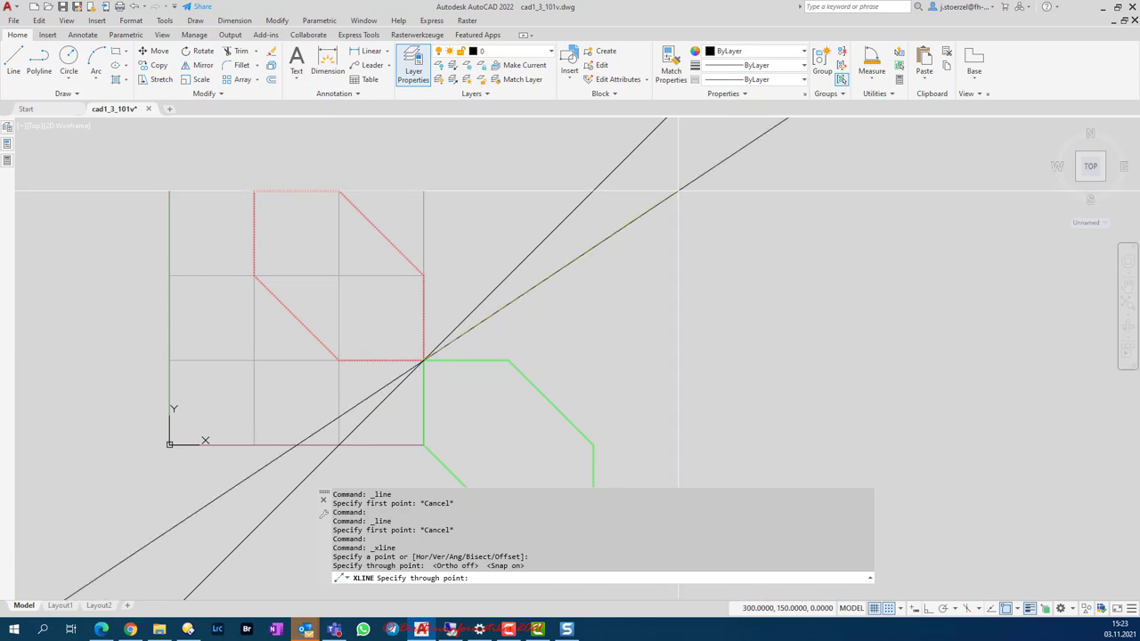
key(Escape)
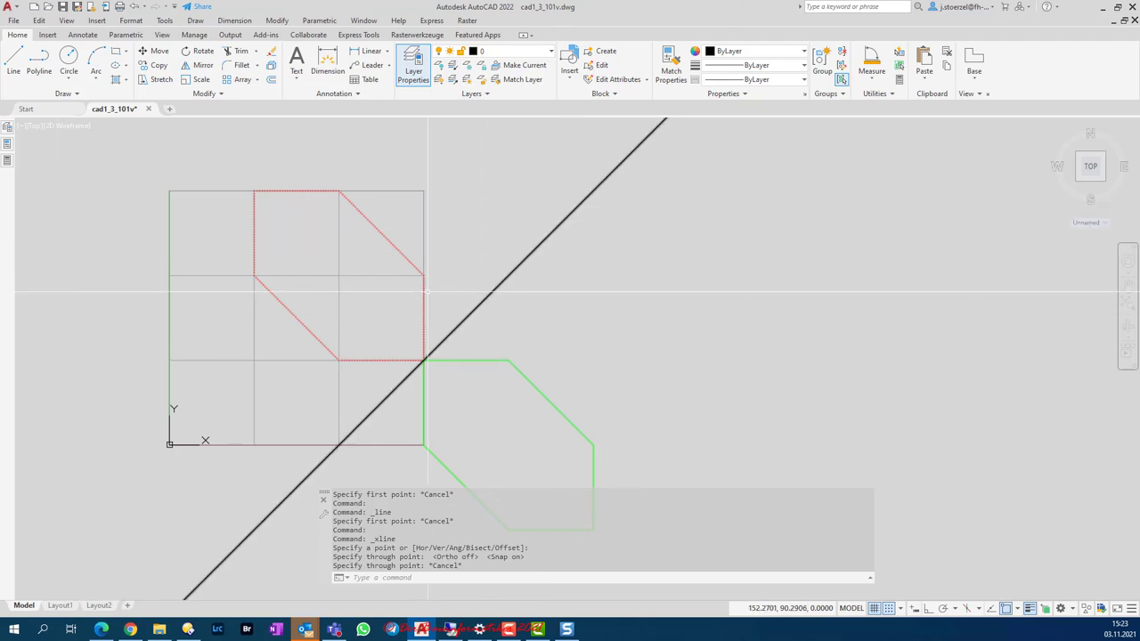
key(Escape)
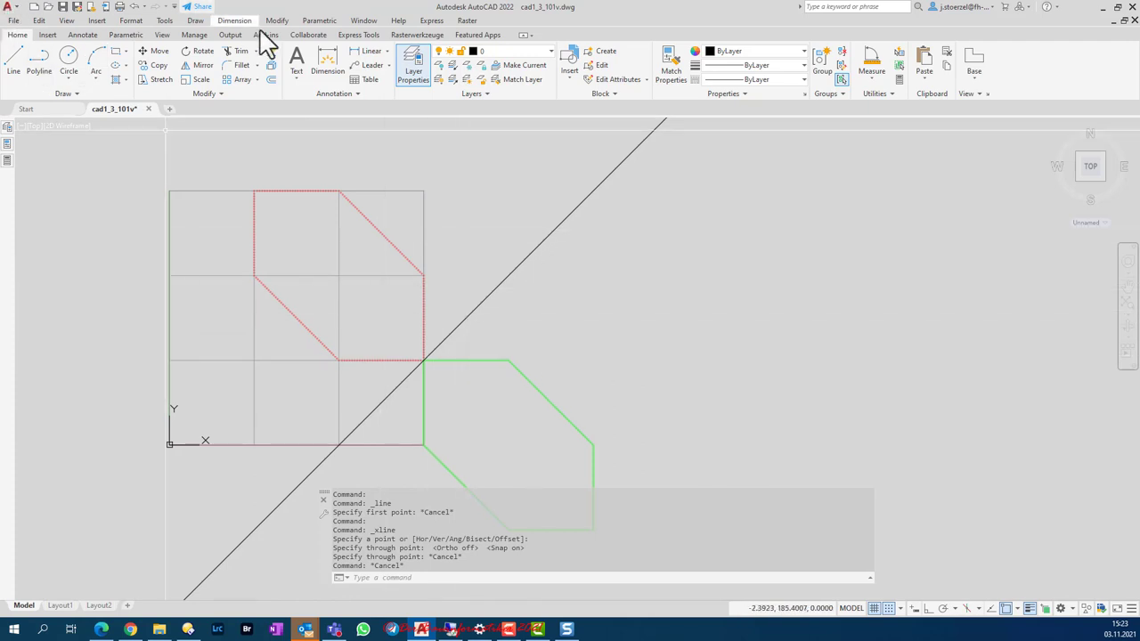
Step: Mirror the green shape across the diagonal xline onto the template, keeping the source
click(474, 360)
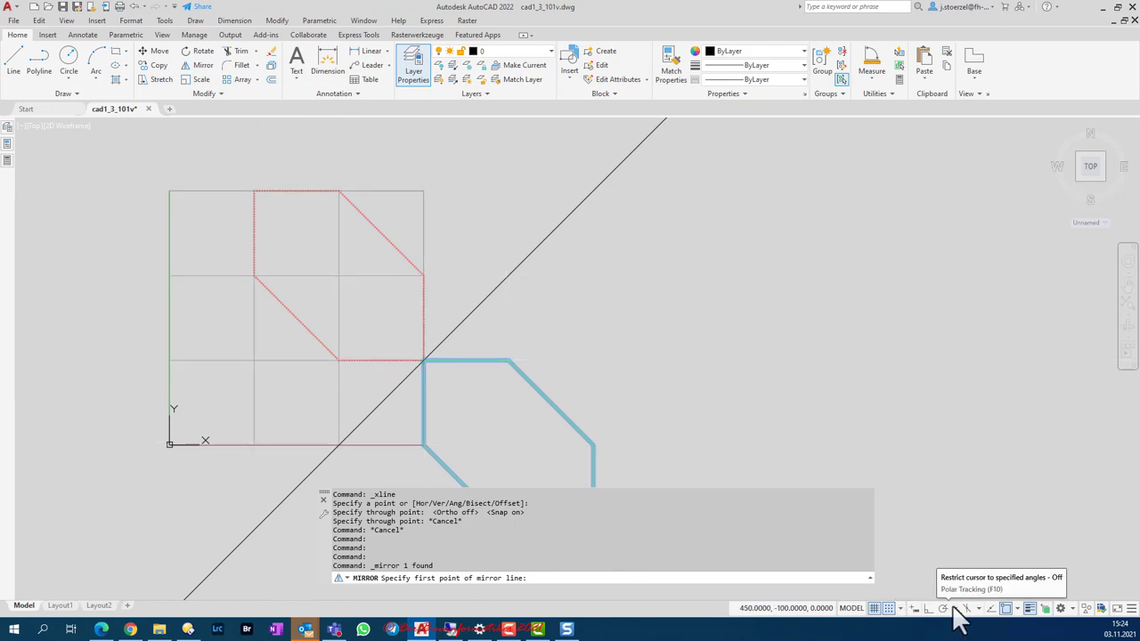
click(1005, 609)
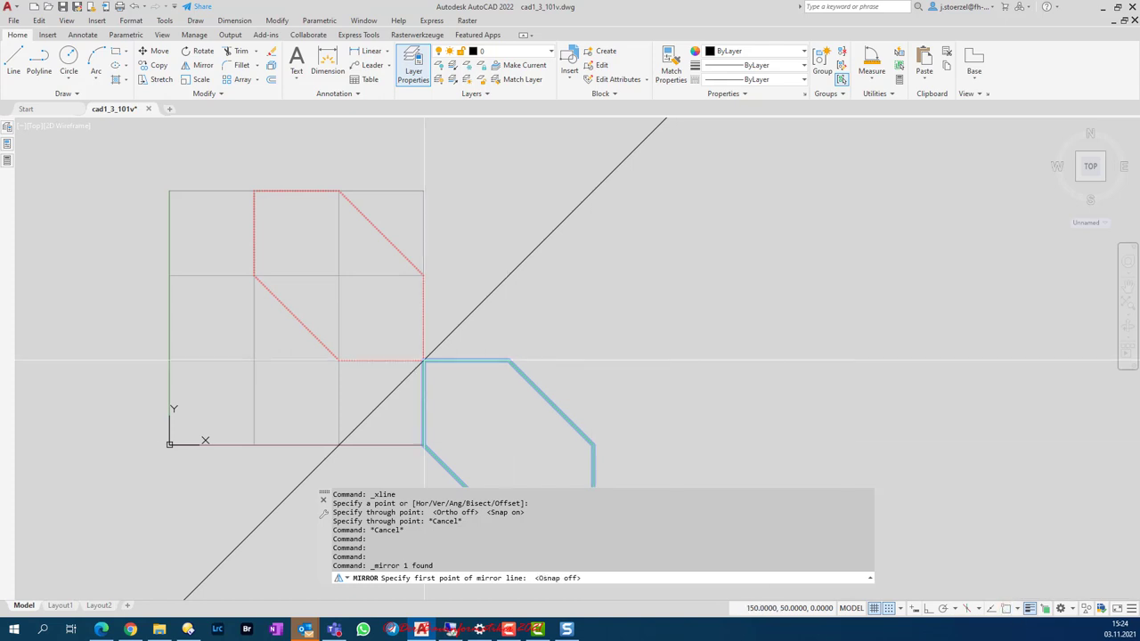
click(423, 360)
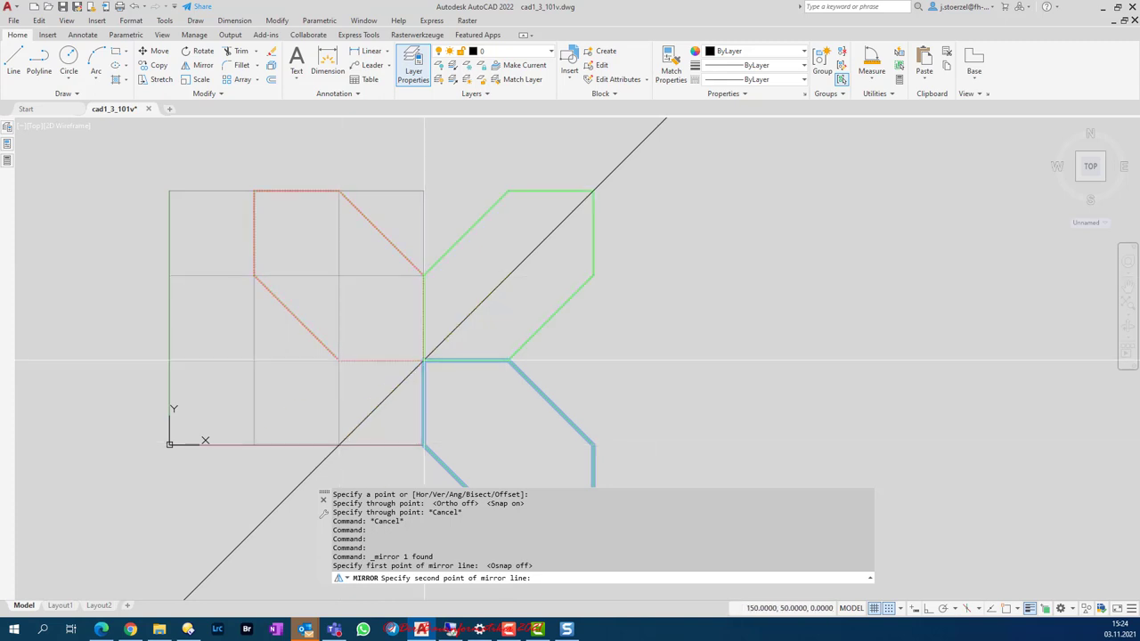
click(338, 443)
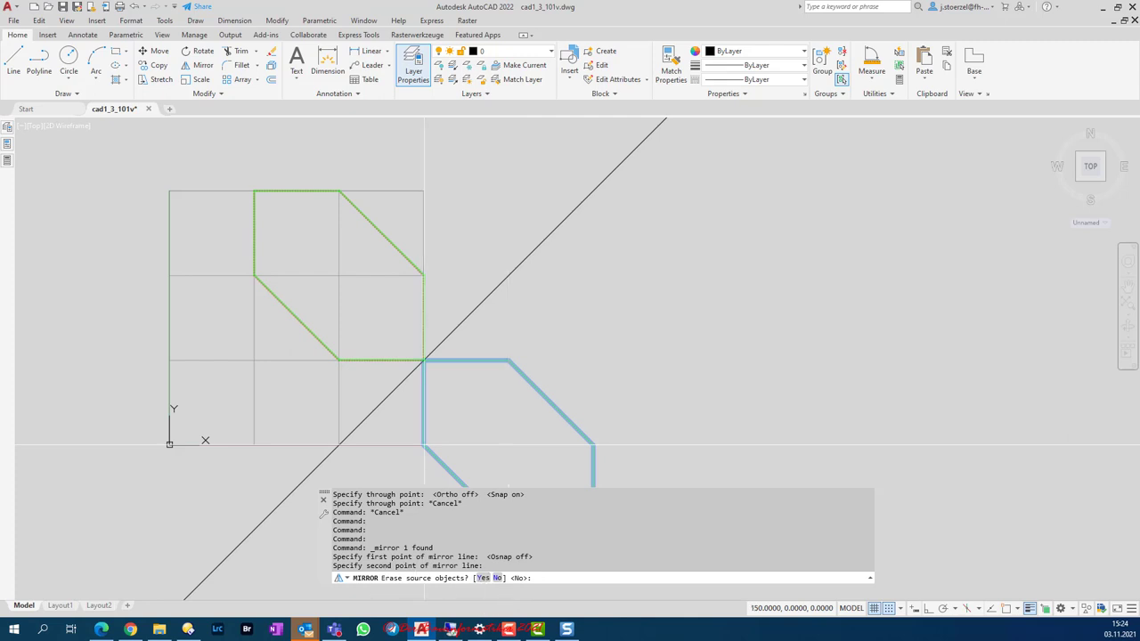
click(497, 579)
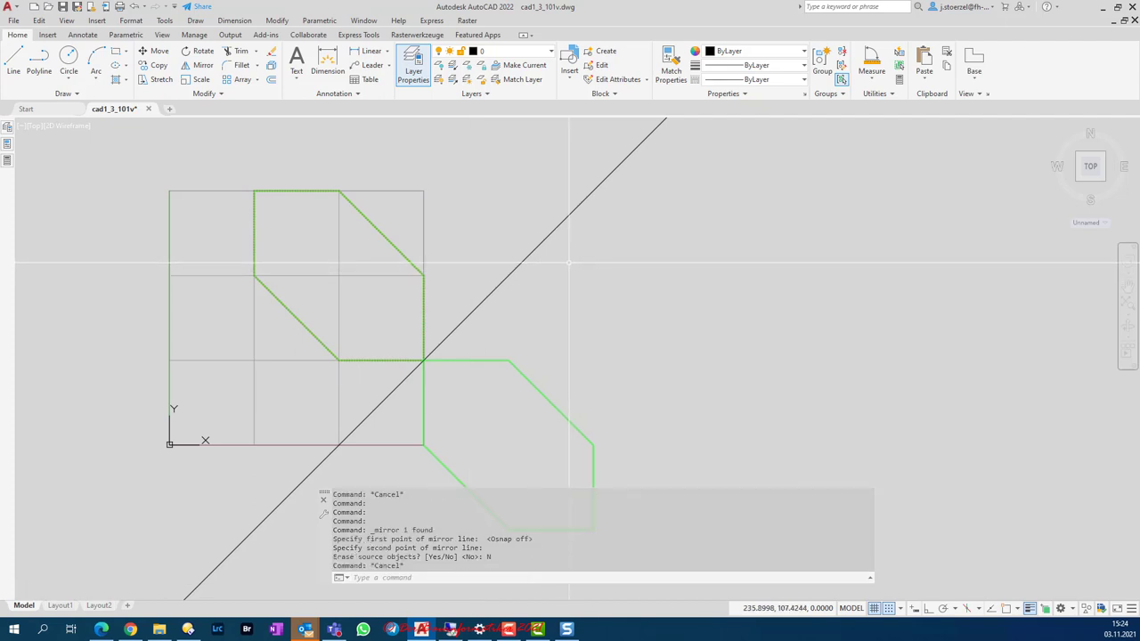
key(Escape)
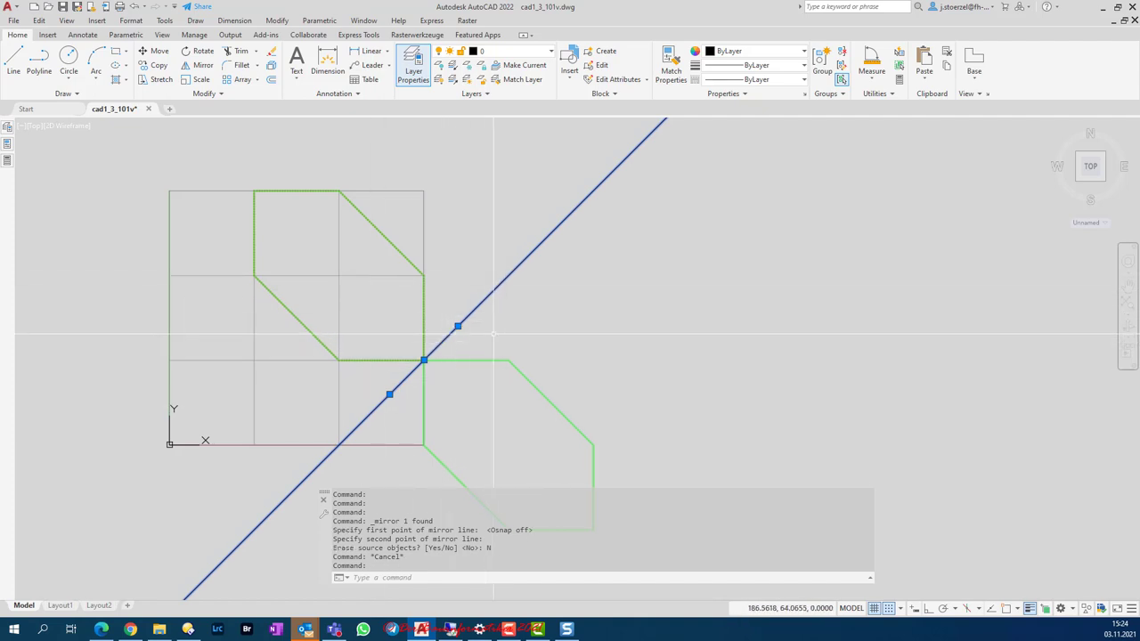
key(Escape)
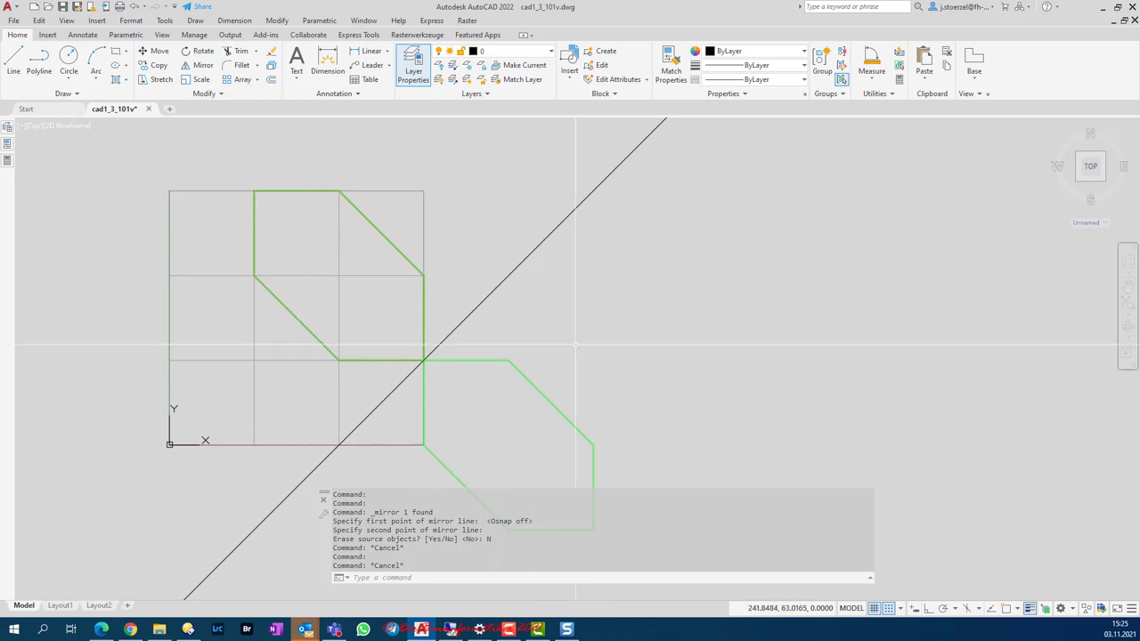
Step: Mirror the lower-right green shape with Snap off, Osnap on, first point at the shared corner
click(560, 412)
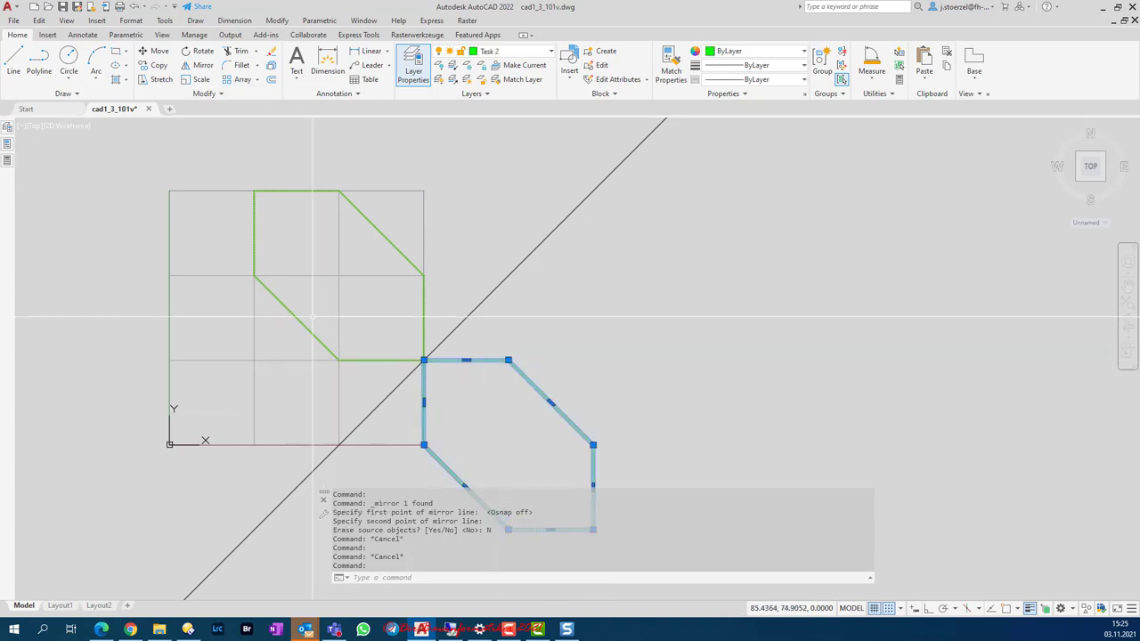
click(188, 66)
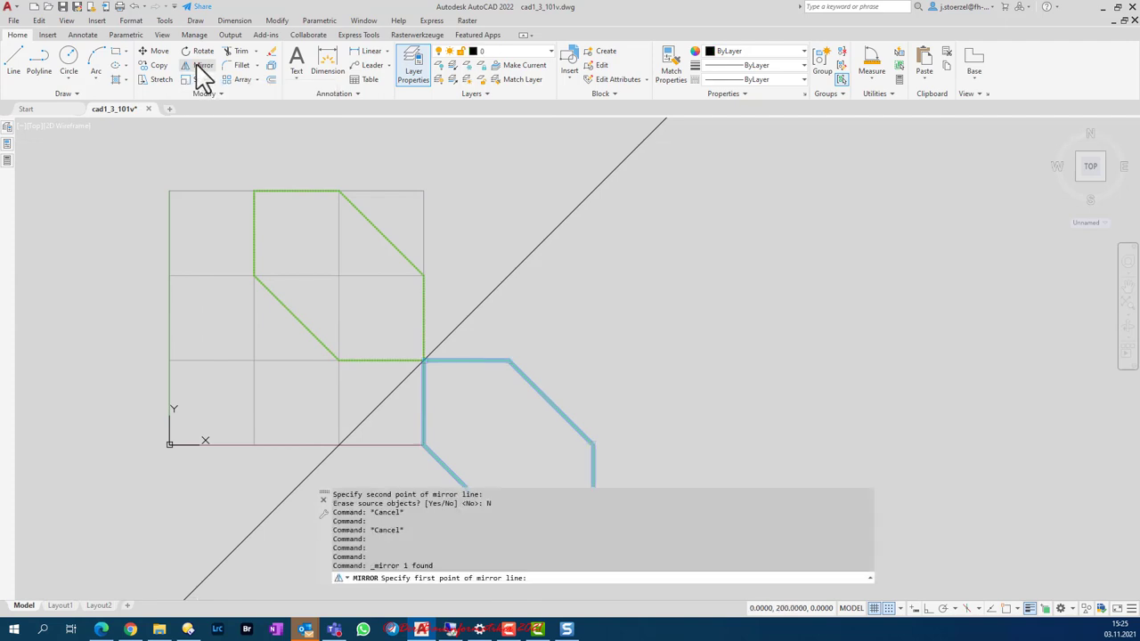
click(889, 608)
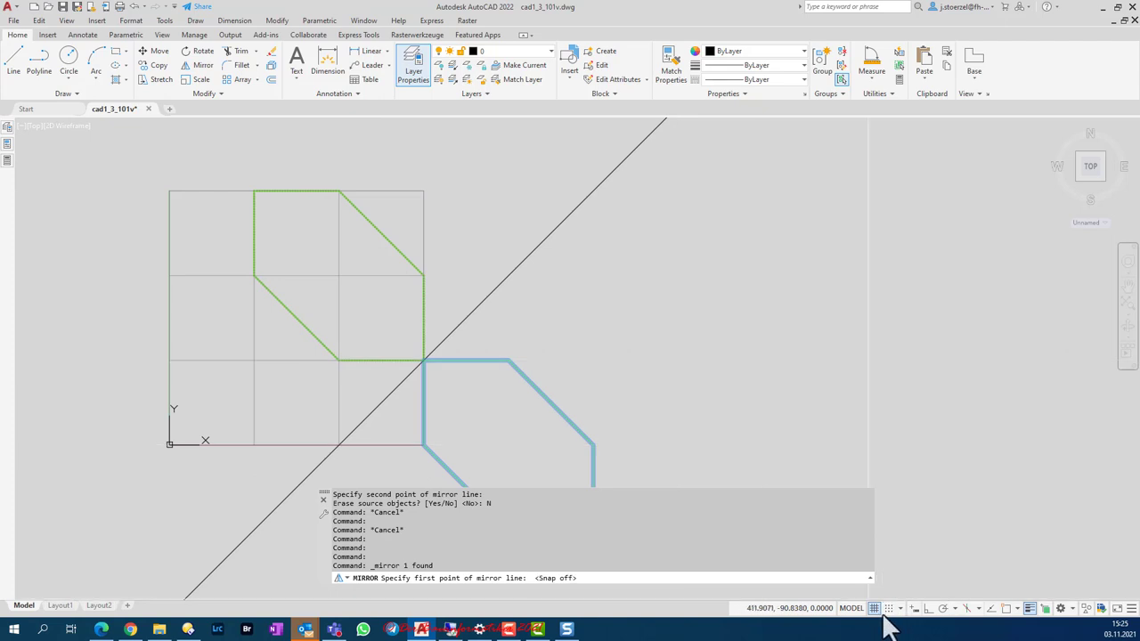
click(1006, 609)
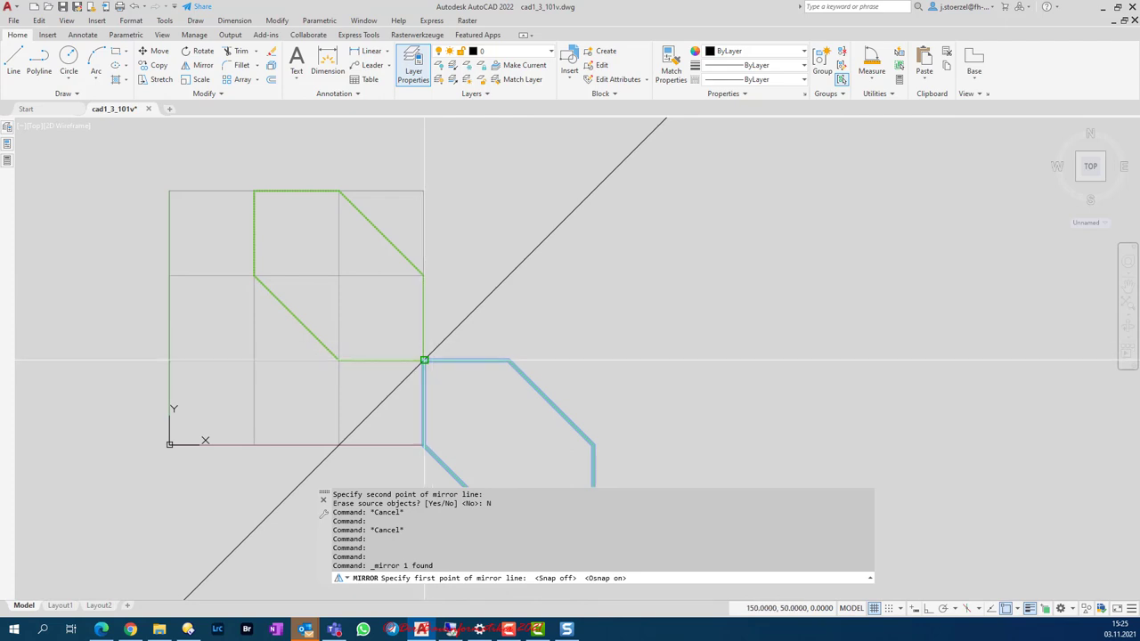
click(424, 361)
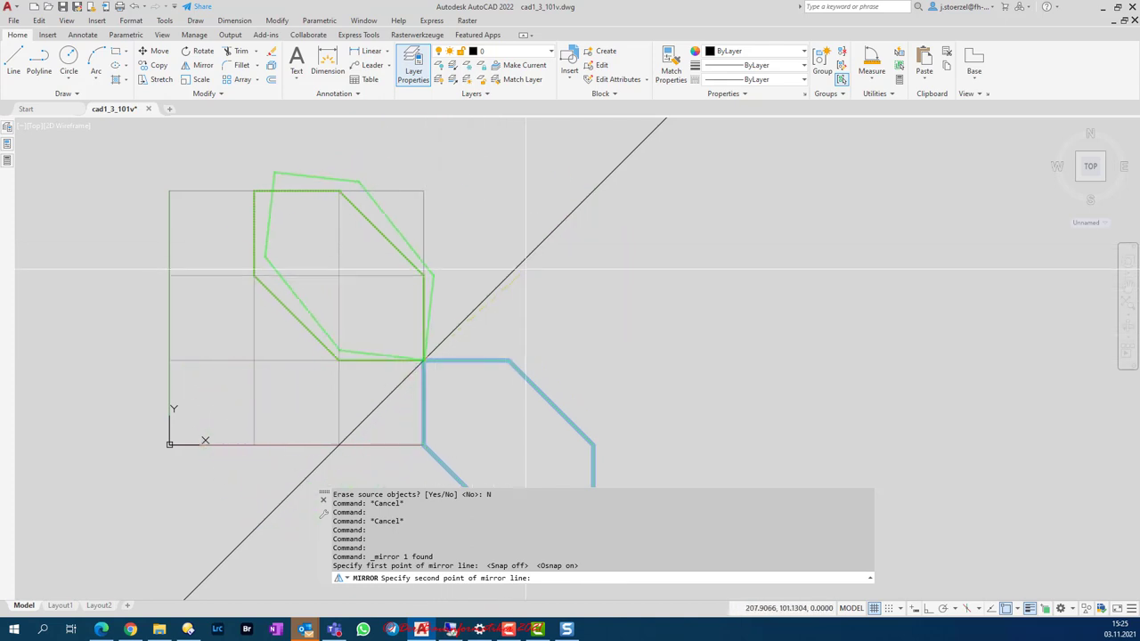
Step: Set the mirror line's second point at the midpoint between the two shape corners
shift+right_click(488, 206)
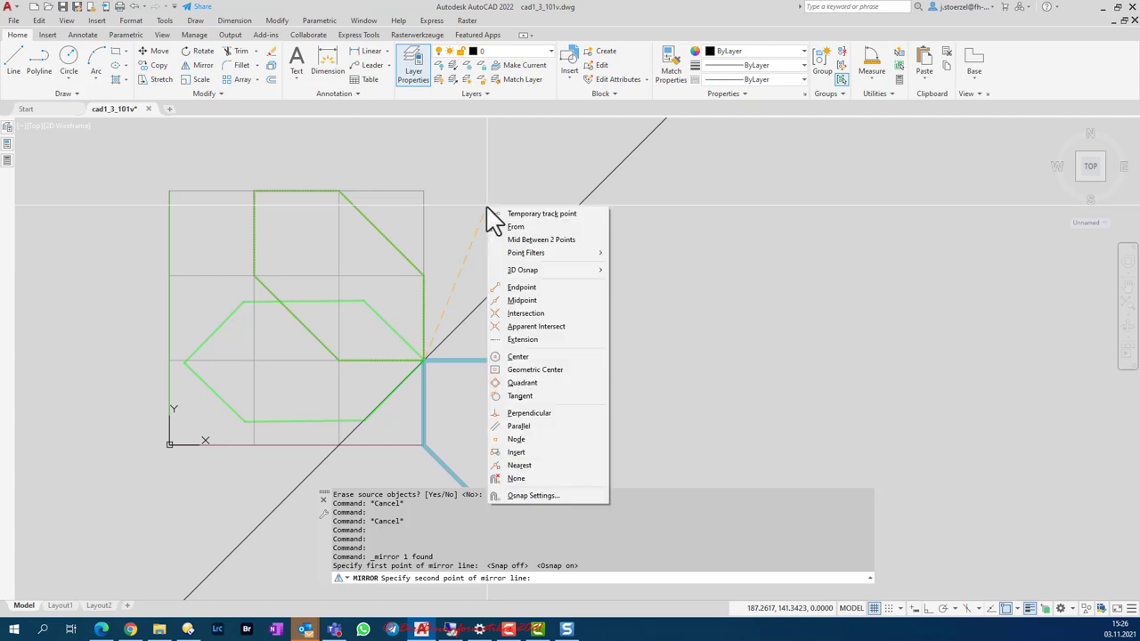
click(550, 240)
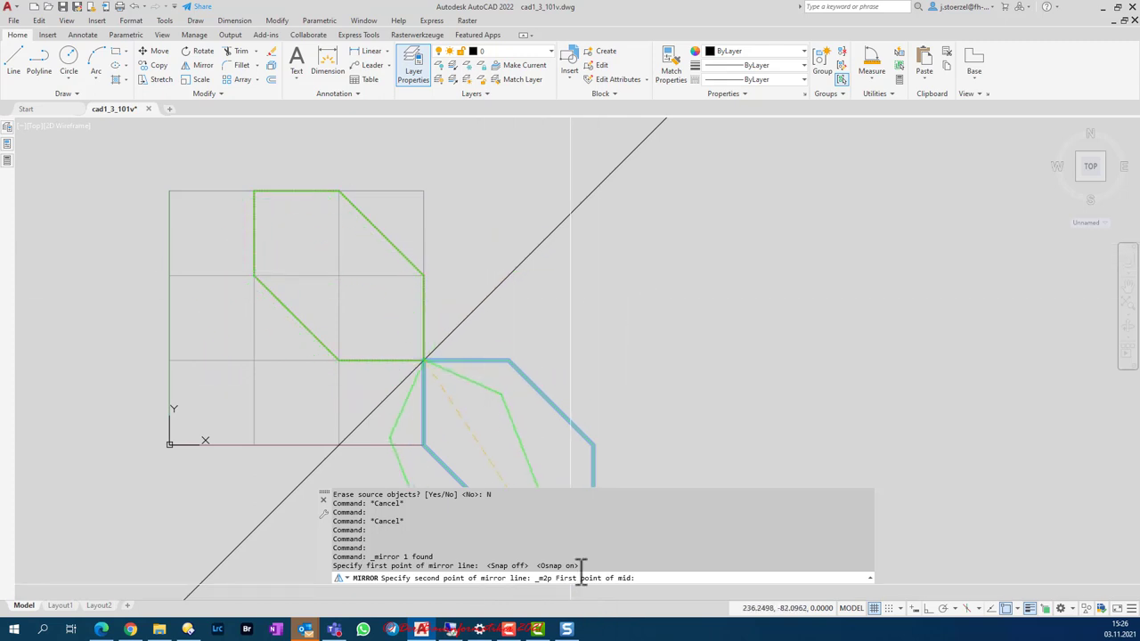
click(424, 275)
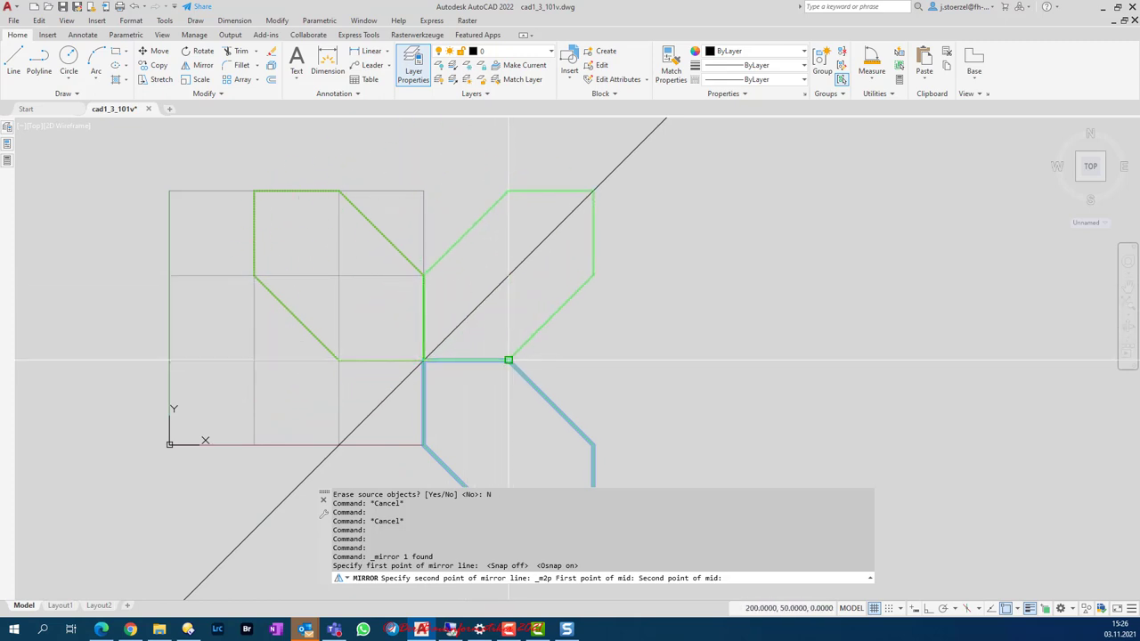
click(508, 360)
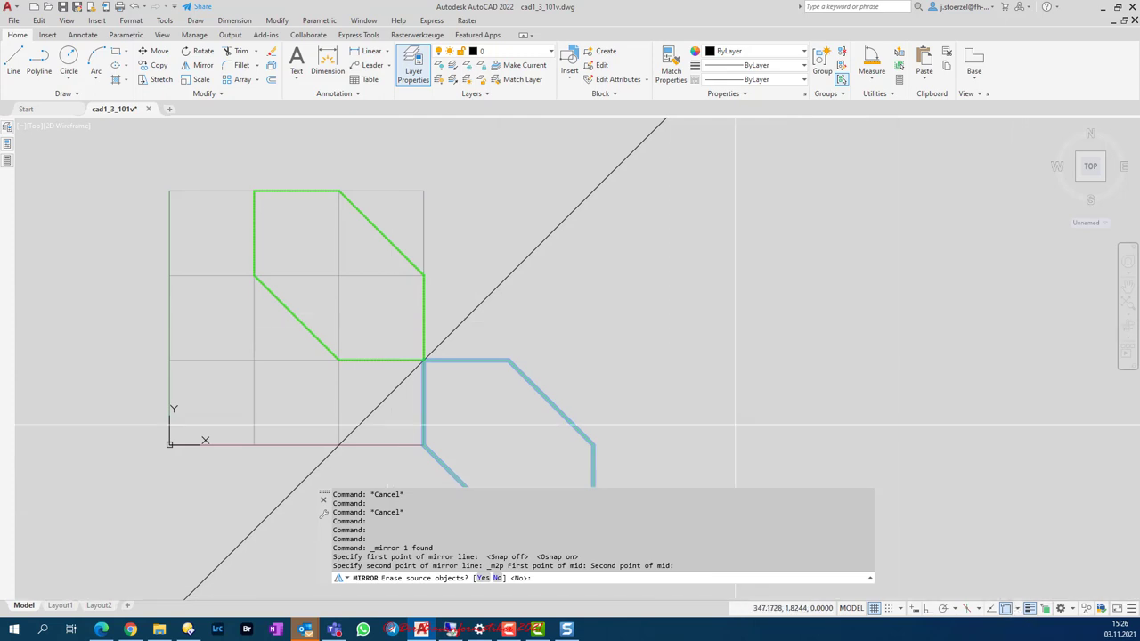
Step: Erase the source shape on finishing the mirror, then delete the diagonal construction line
click(482, 579)
key(Escape)
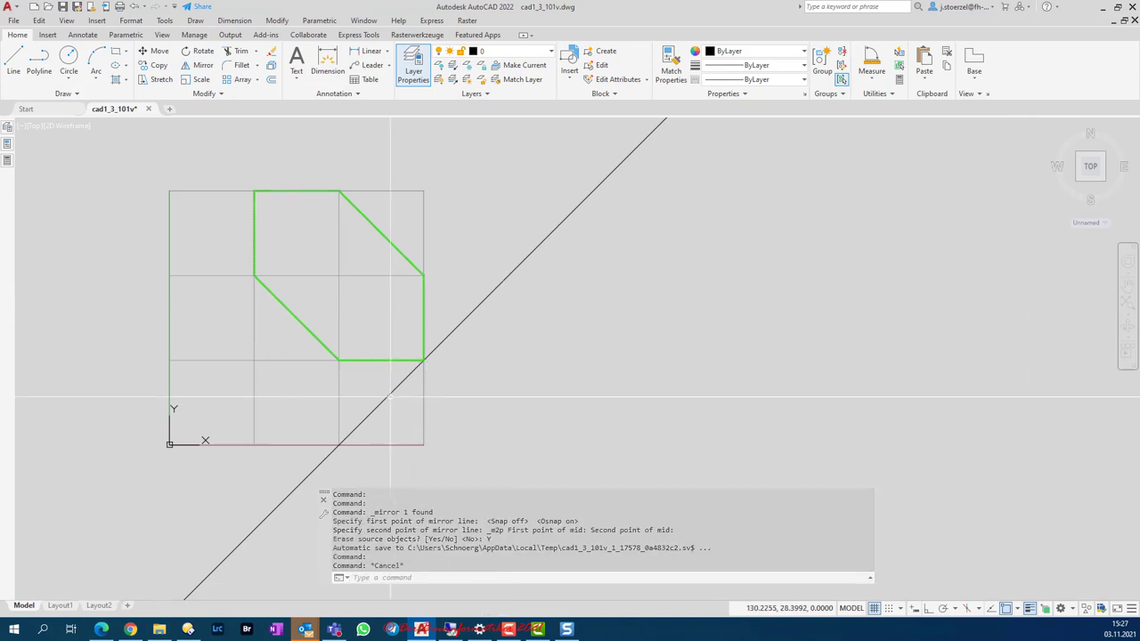
click(393, 389)
click(386, 392)
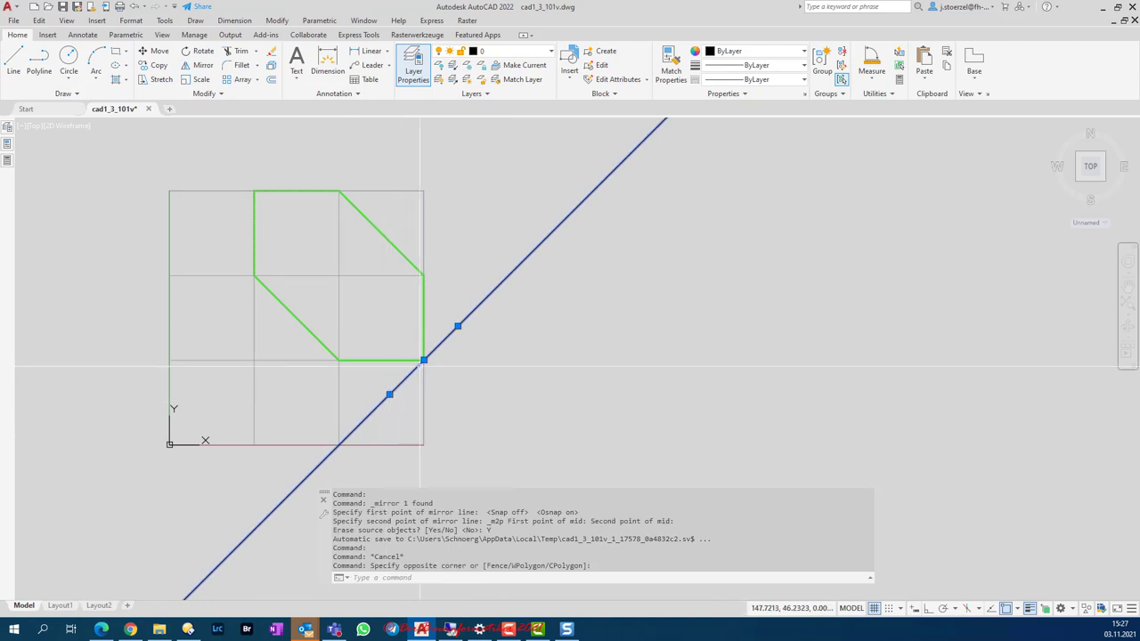
key(Delete)
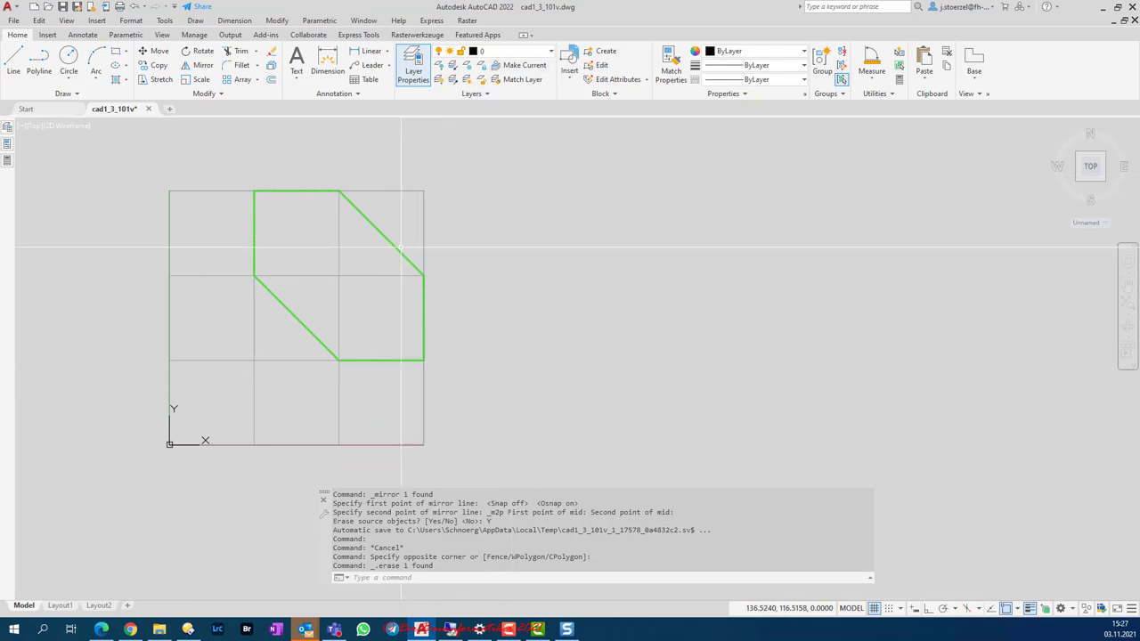
Step: Freeze the Task 2 layer and thaw Task 3 to reveal the two magenta hexagons
click(551, 50)
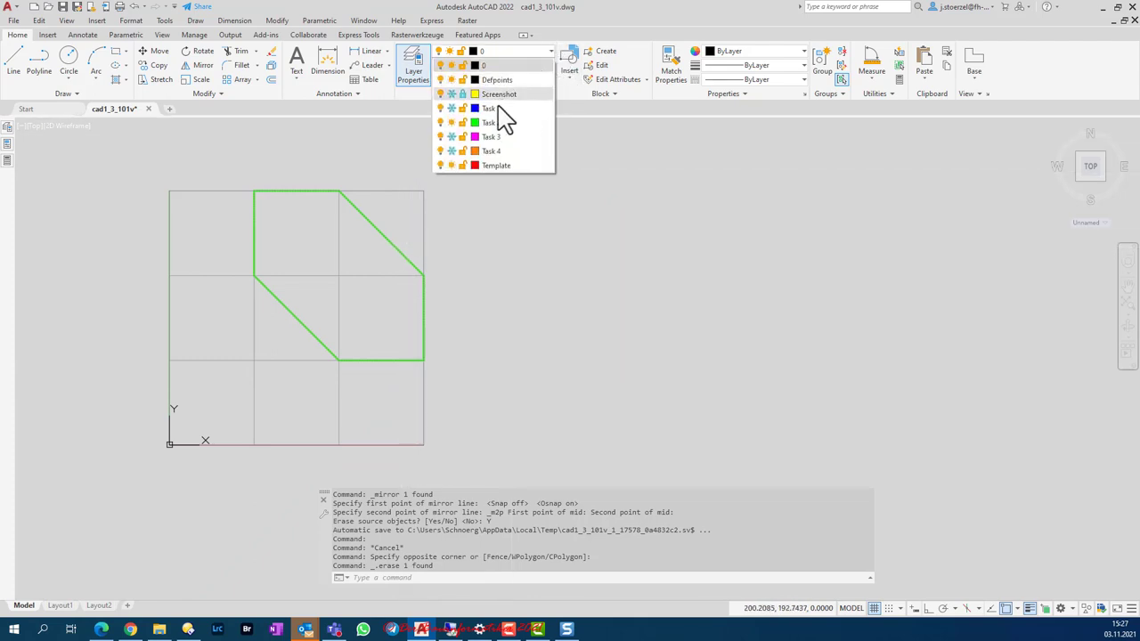
click(451, 122)
click(451, 136)
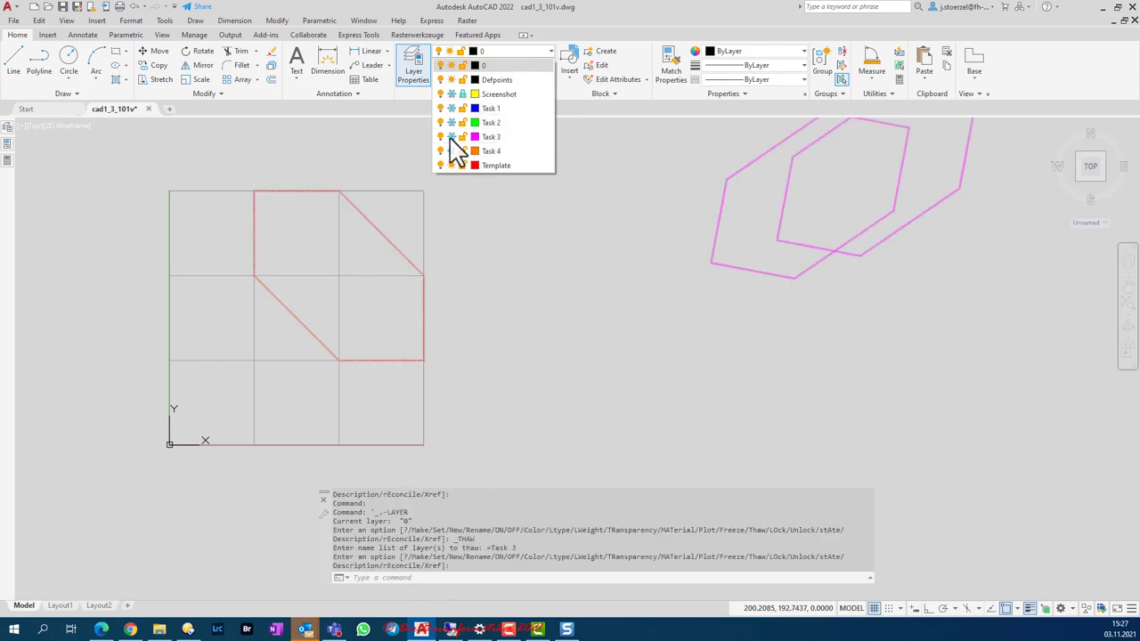
click(553, 365)
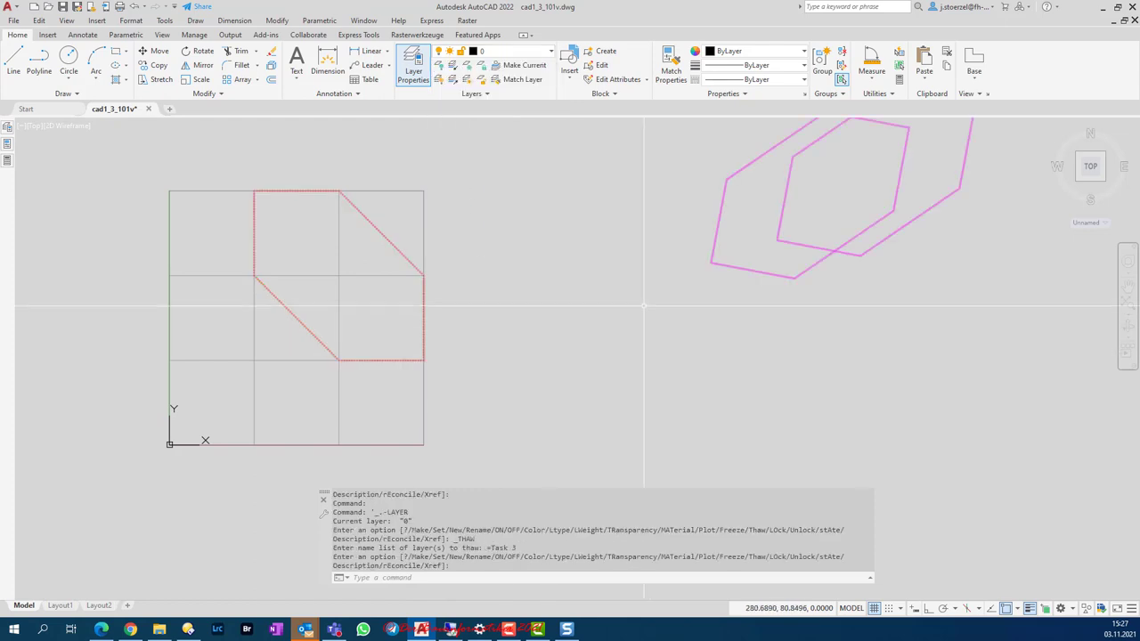
middle_drag(618, 315, 561, 375)
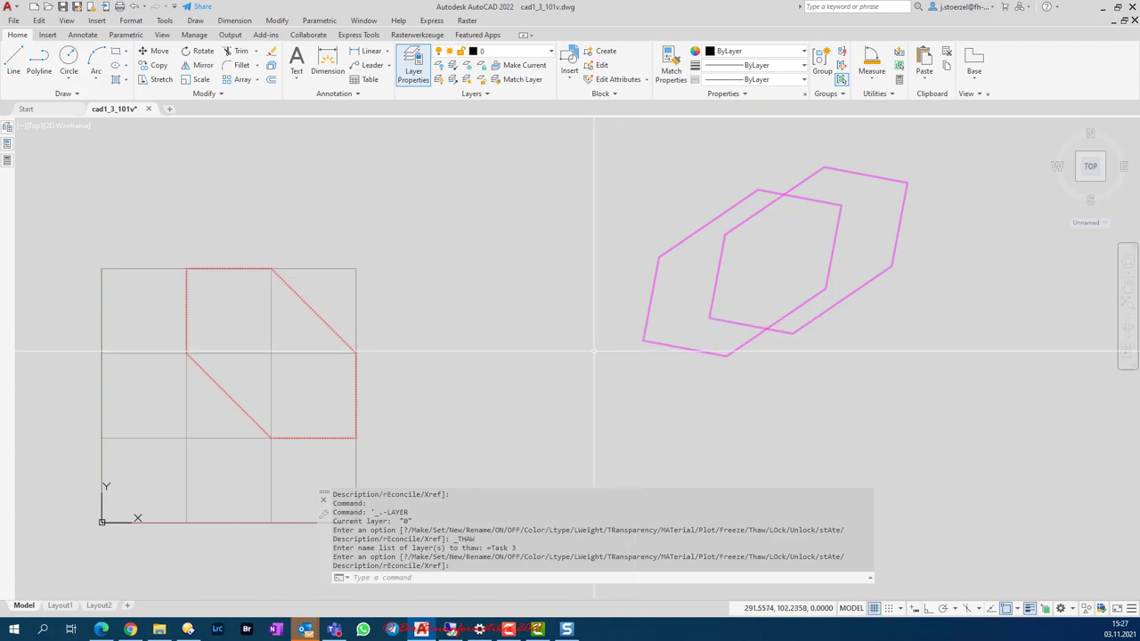
Step: Move the left hexagon by its lower-left vertex onto the dashed template's lower-right corner
click(651, 306)
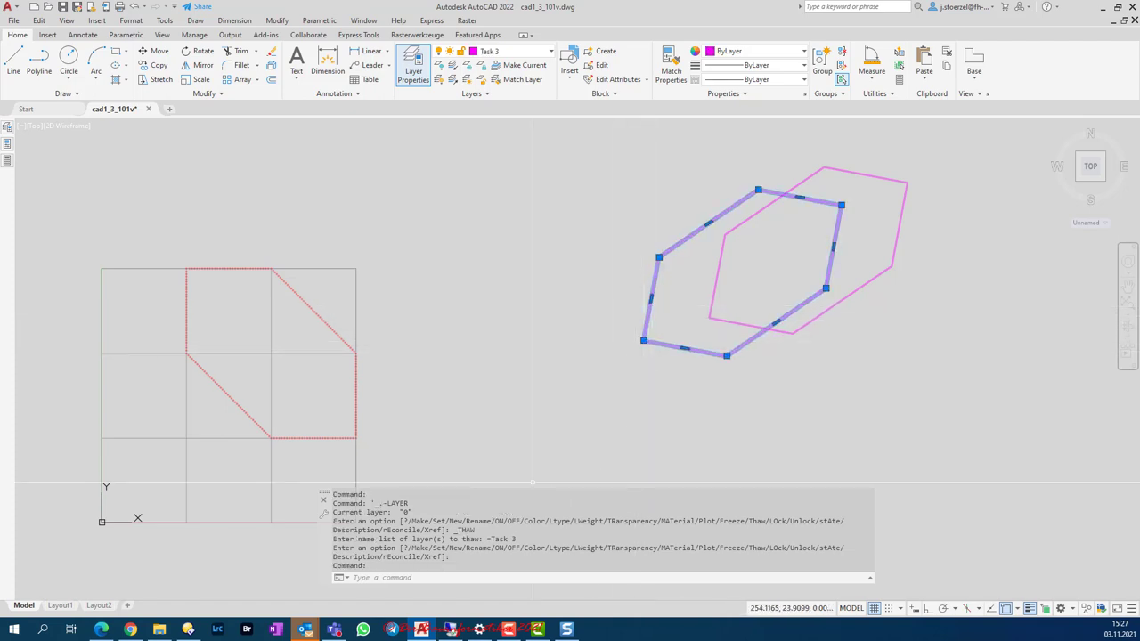
click(151, 53)
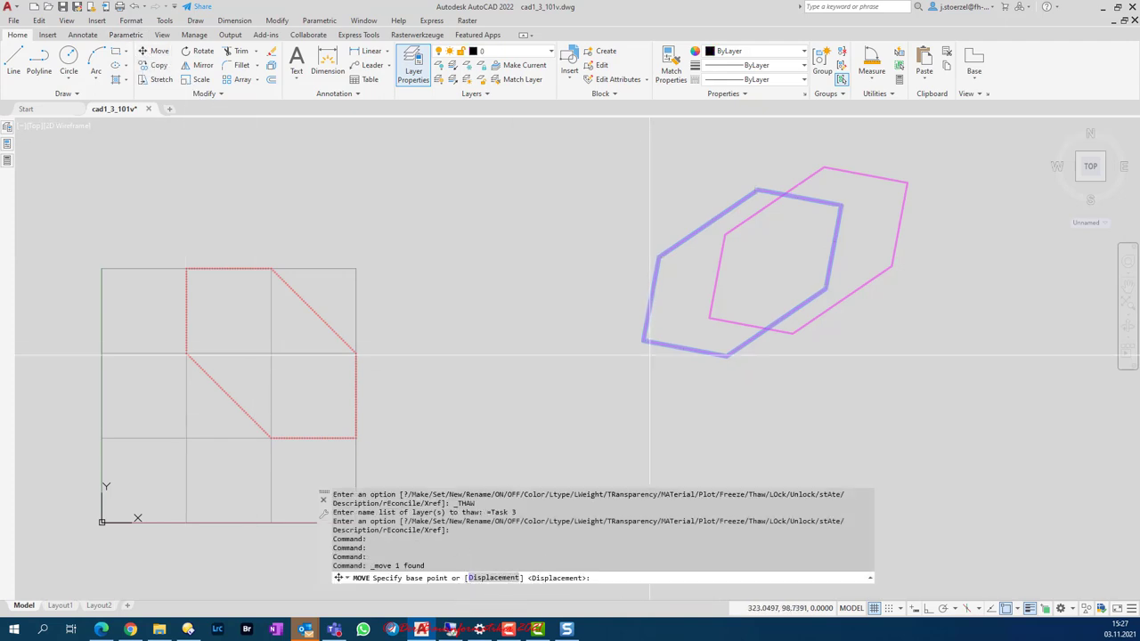
click(643, 340)
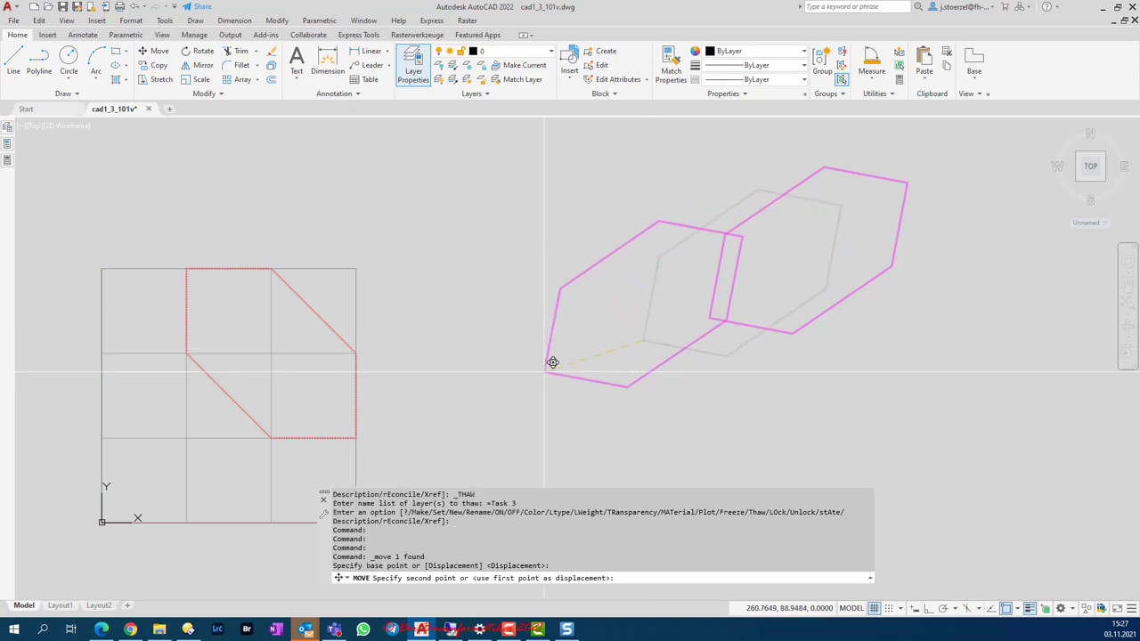
click(355, 437)
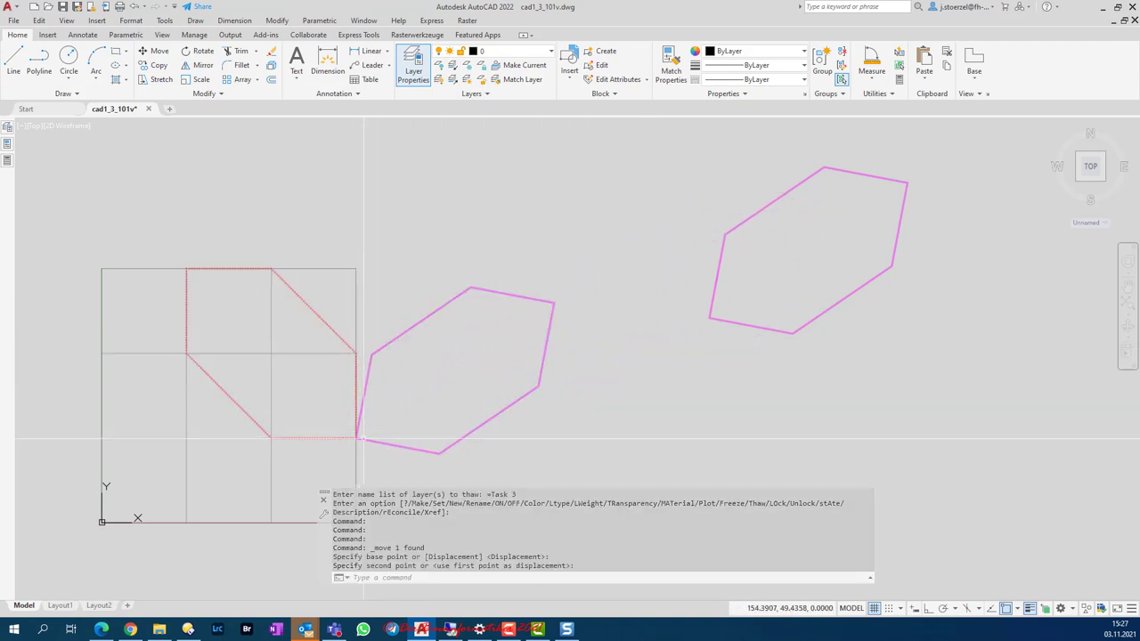
middle_drag(436, 369, 619, 338)
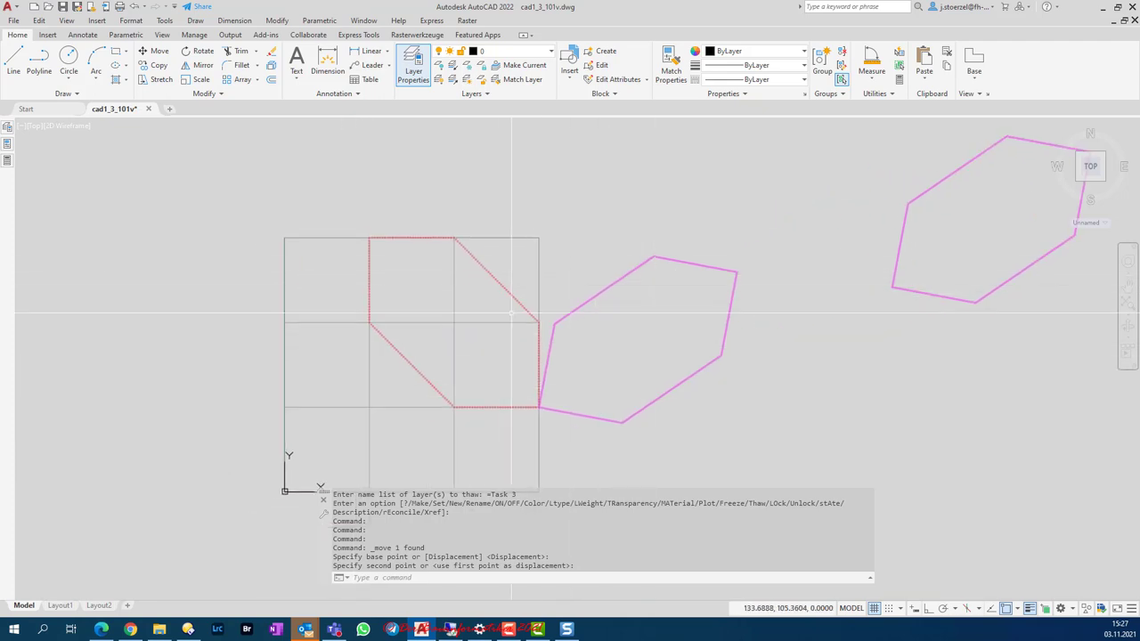
Step: Start rotating the moved hexagon with its pivot at the corner touching the template
click(198, 50)
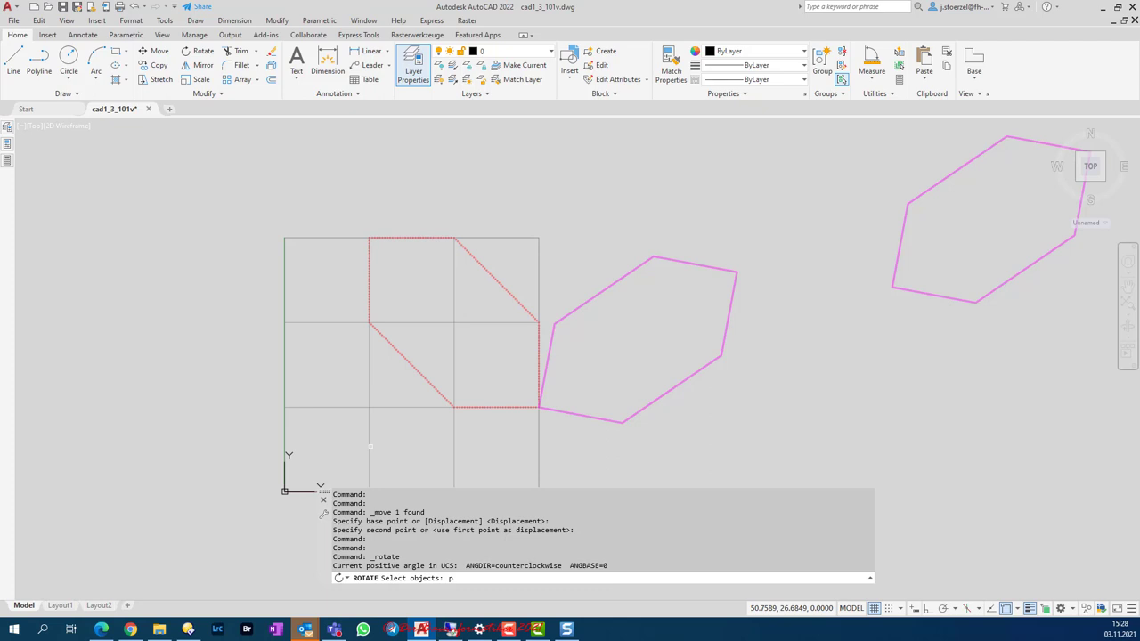
key(Return)
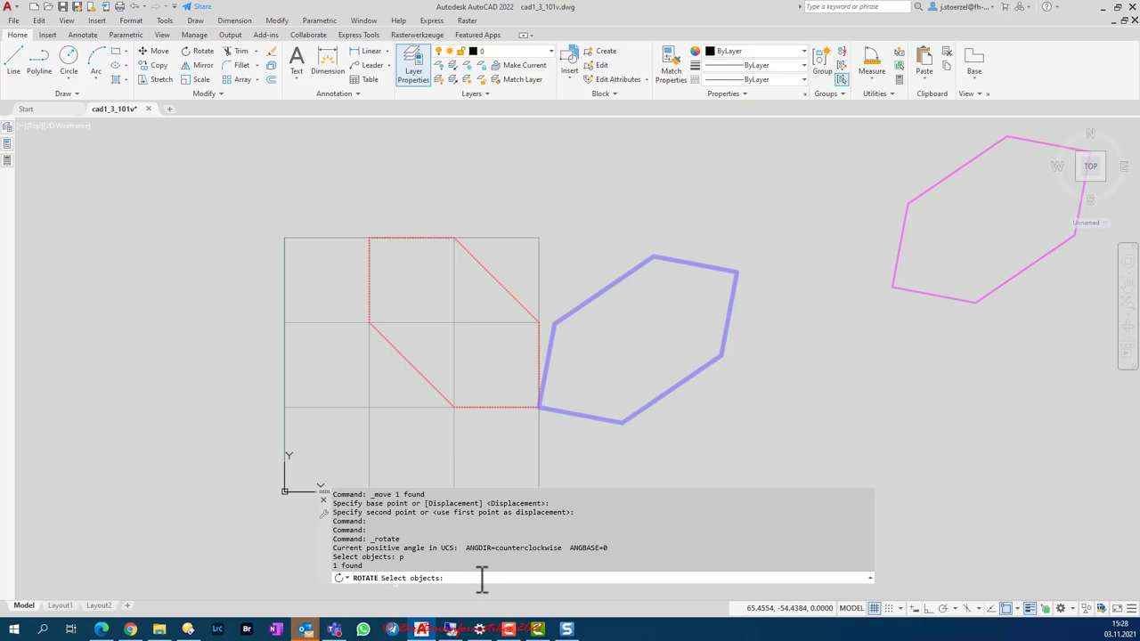
key(Return)
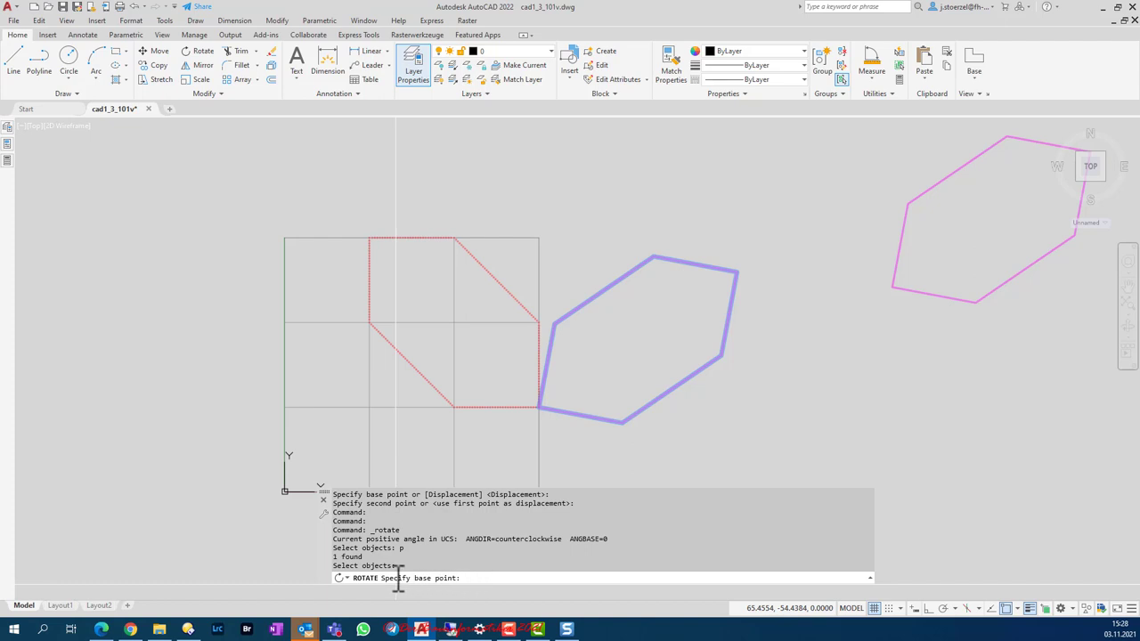
click(539, 406)
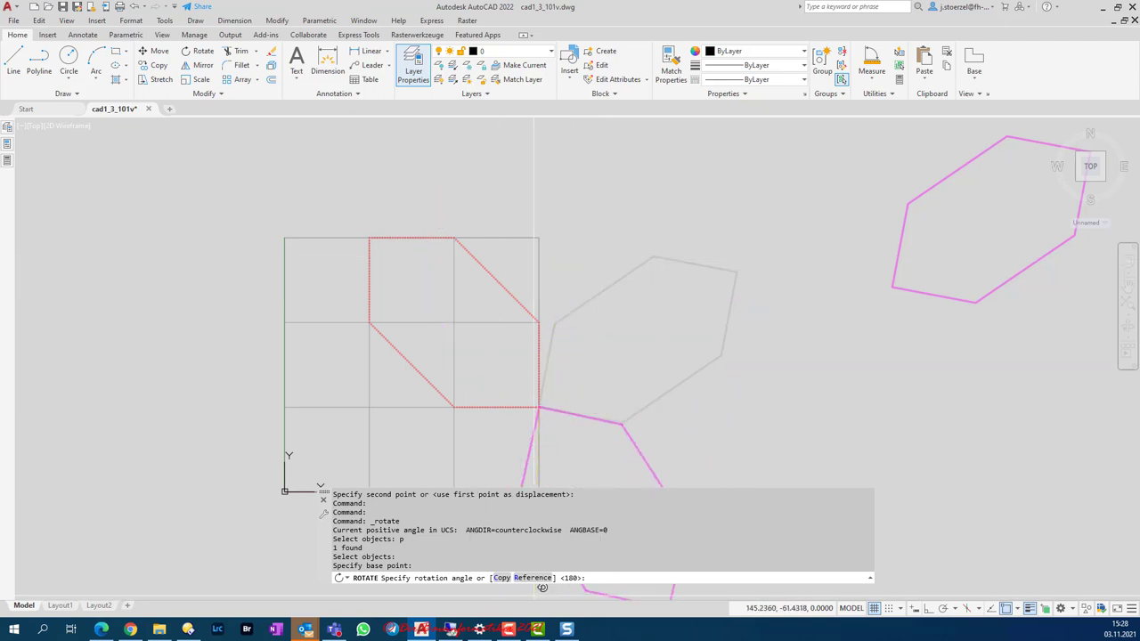
Step: Rotate the hexagon by reference from two vertices to the template edge, then undo it
click(533, 578)
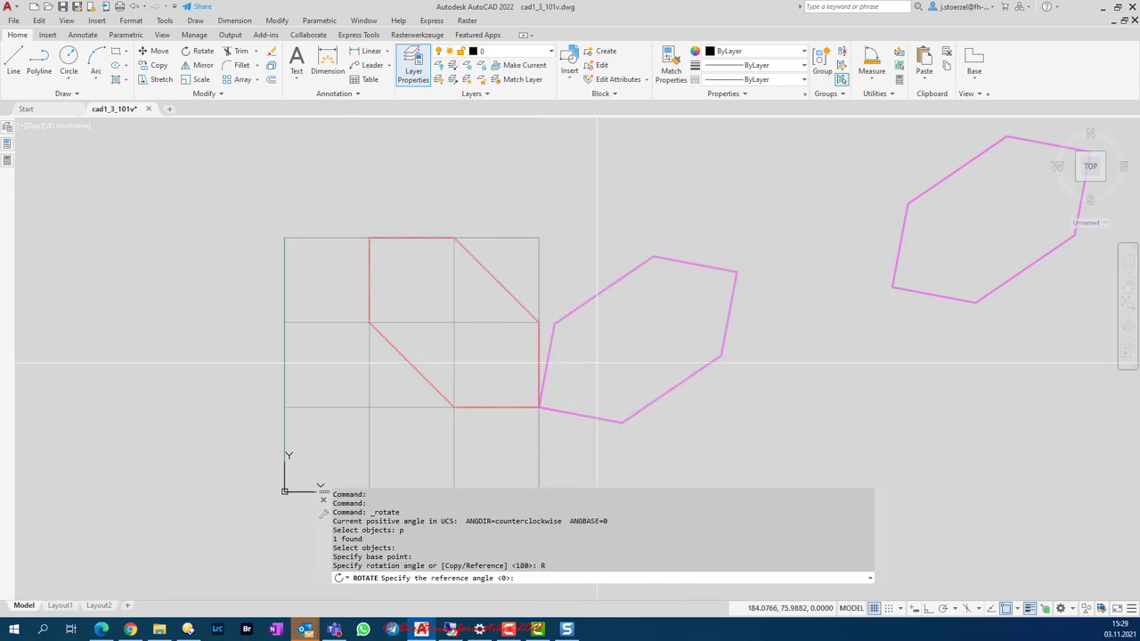
click(538, 407)
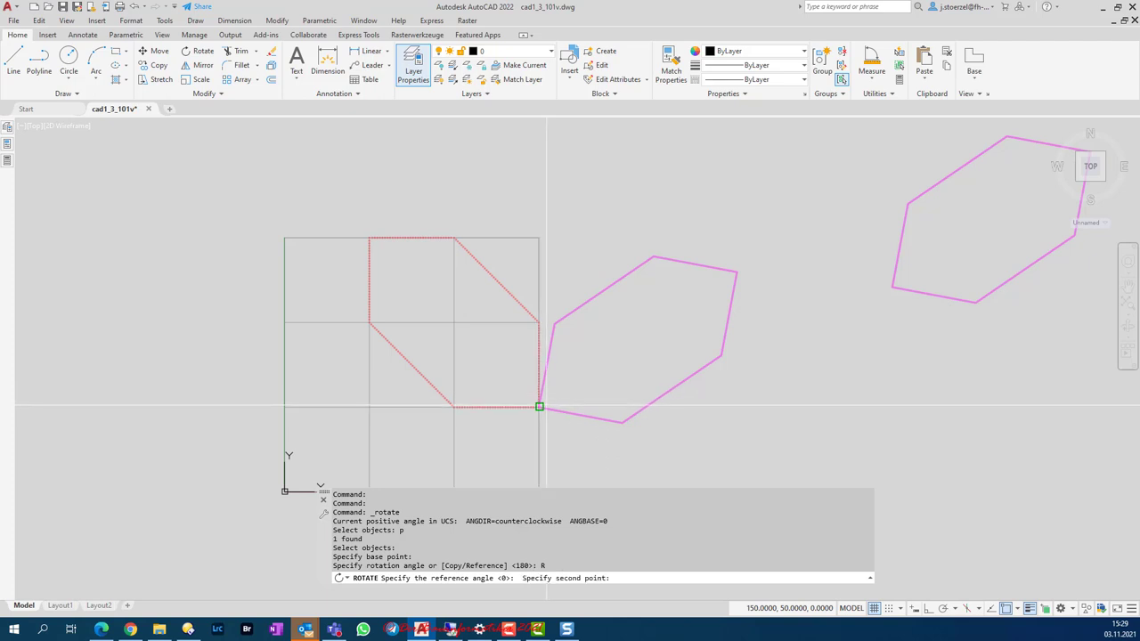
click(554, 324)
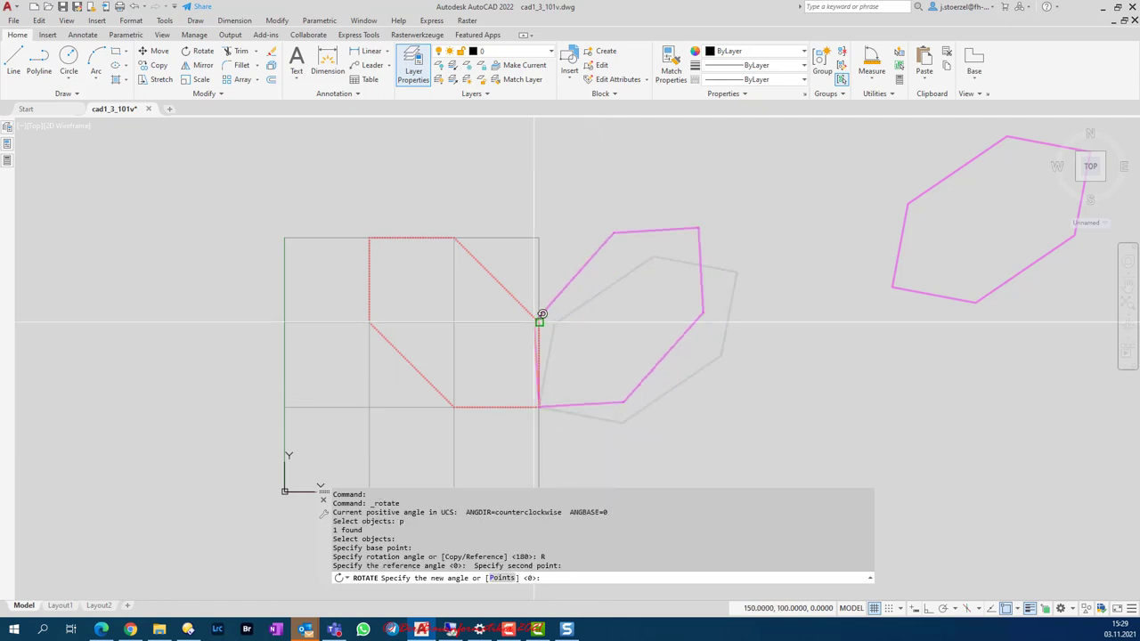
click(454, 406)
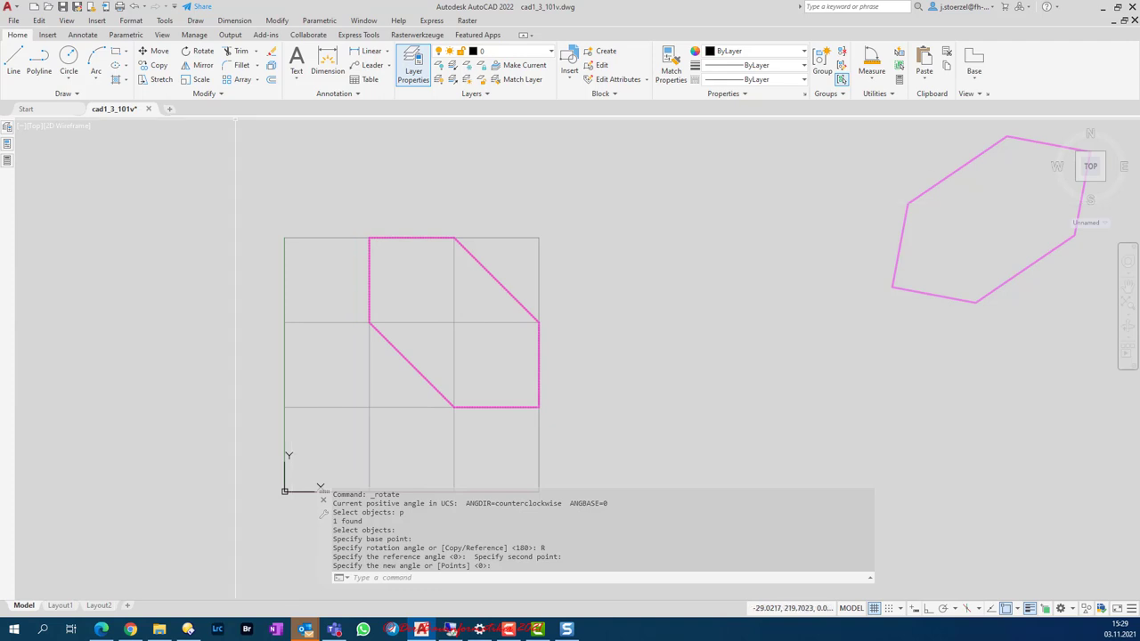
click(134, 7)
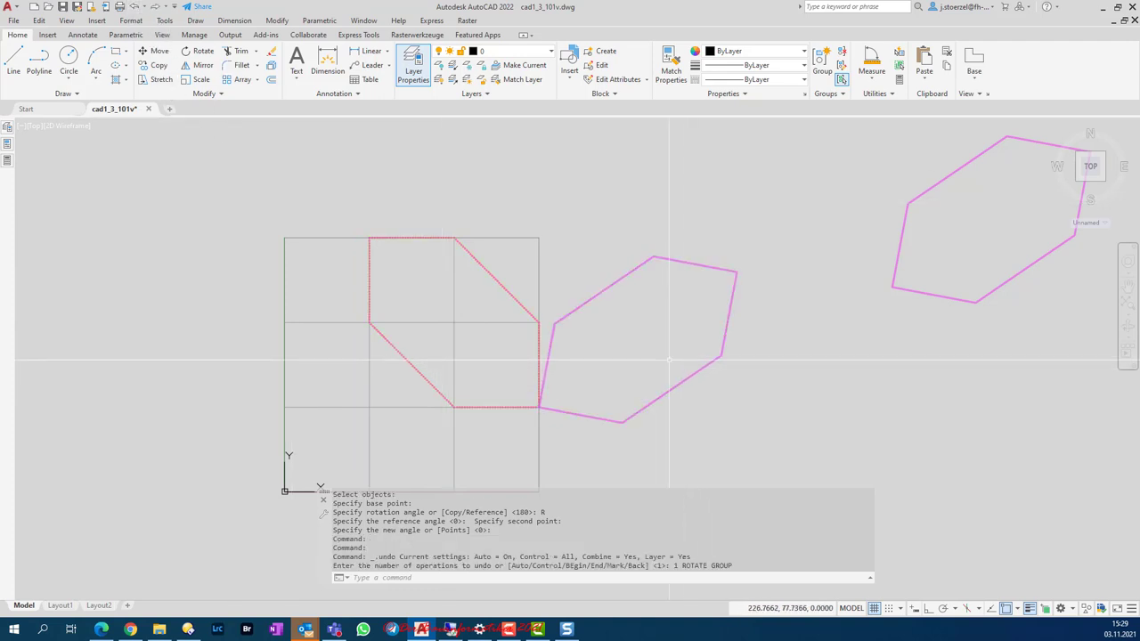
Step: Measure the angle between the hexagon's left edge and the template's bottom dashed edge: 101°
key(Escape)
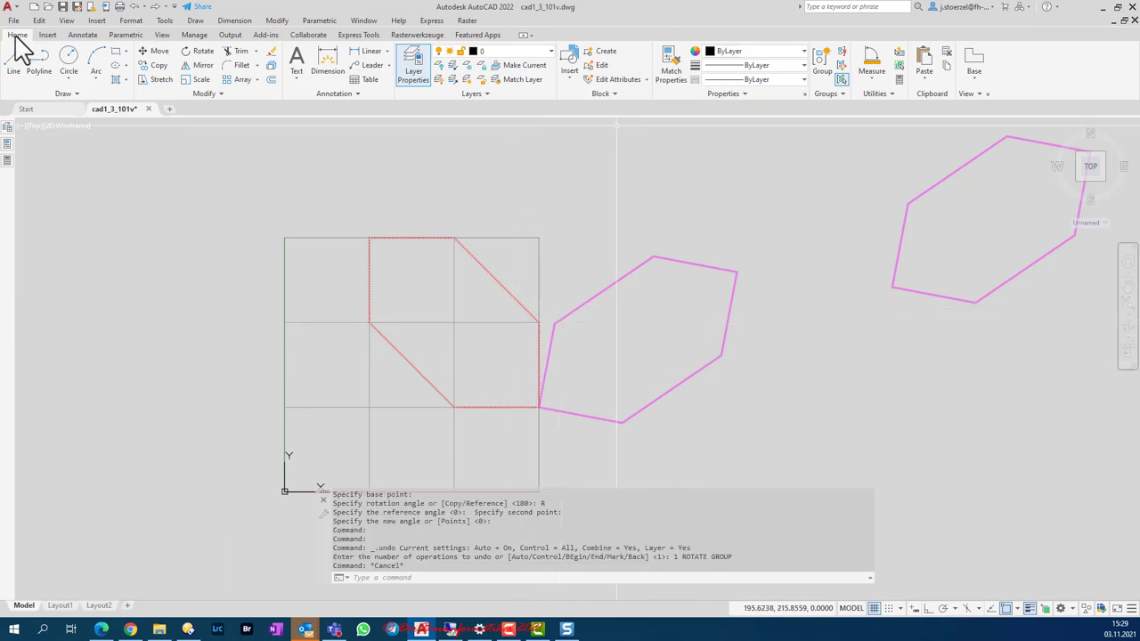
click(875, 79)
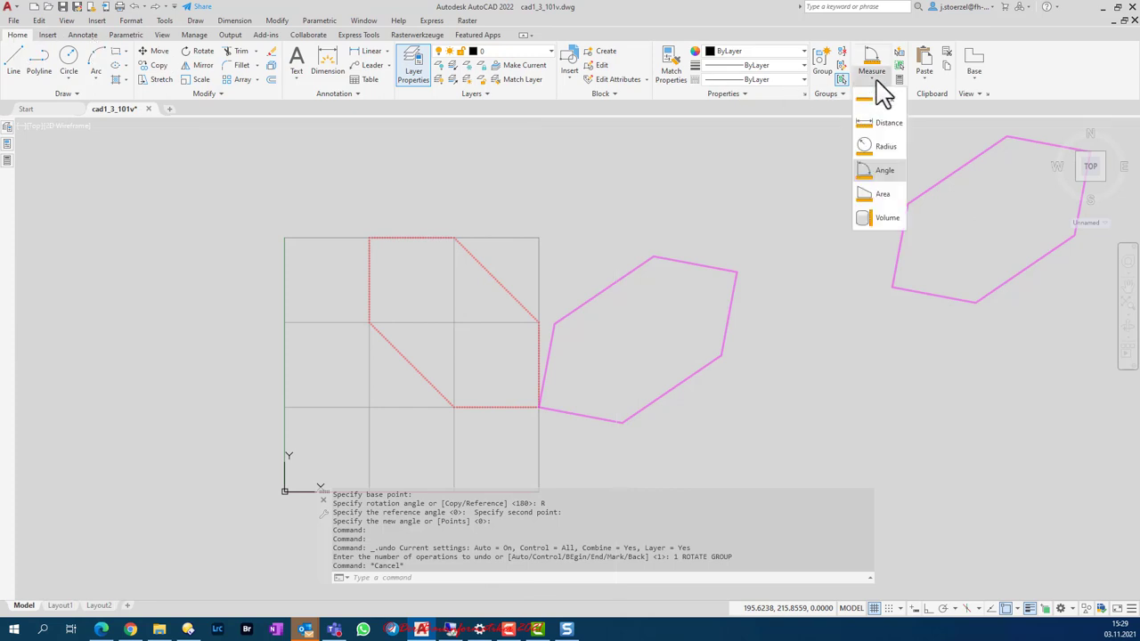
click(887, 171)
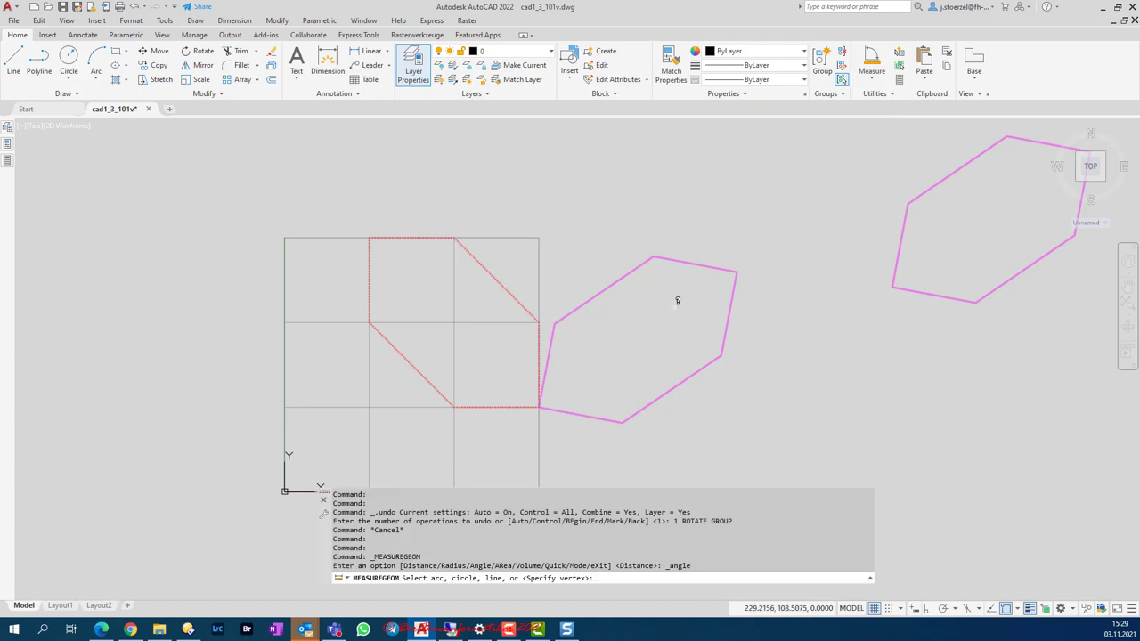
scroll(492, 389, up, 2)
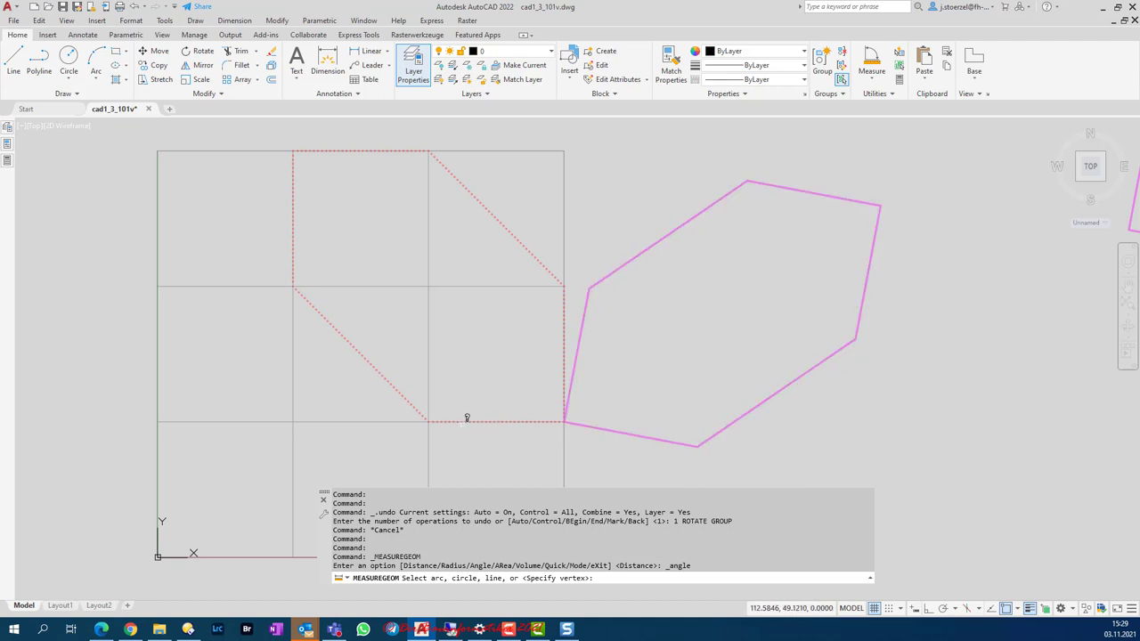
click(586, 309)
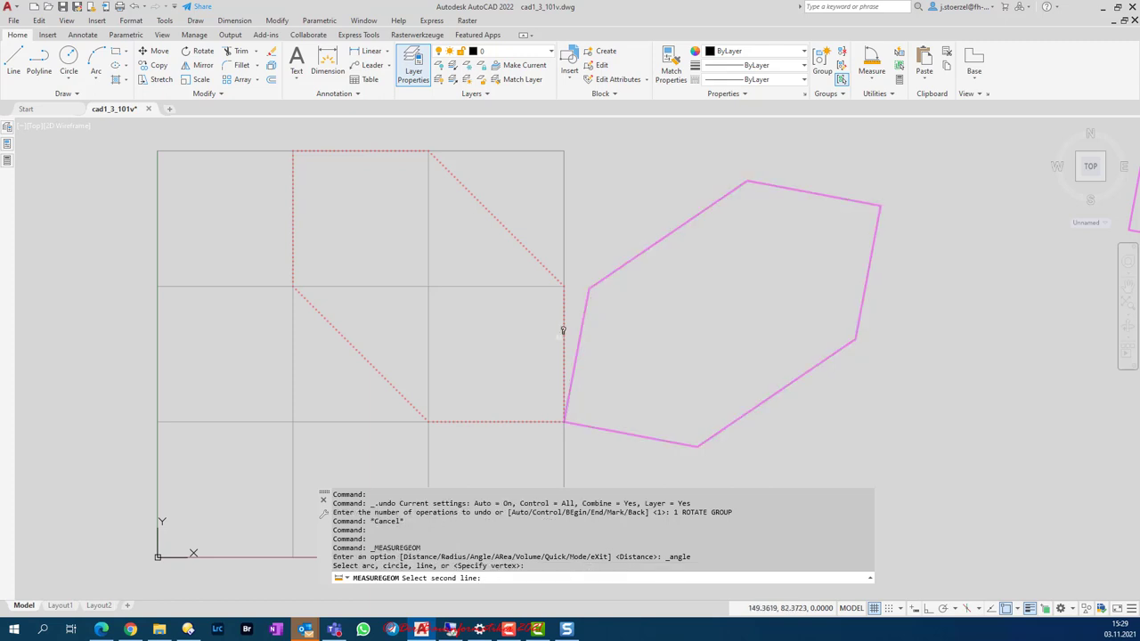
click(492, 413)
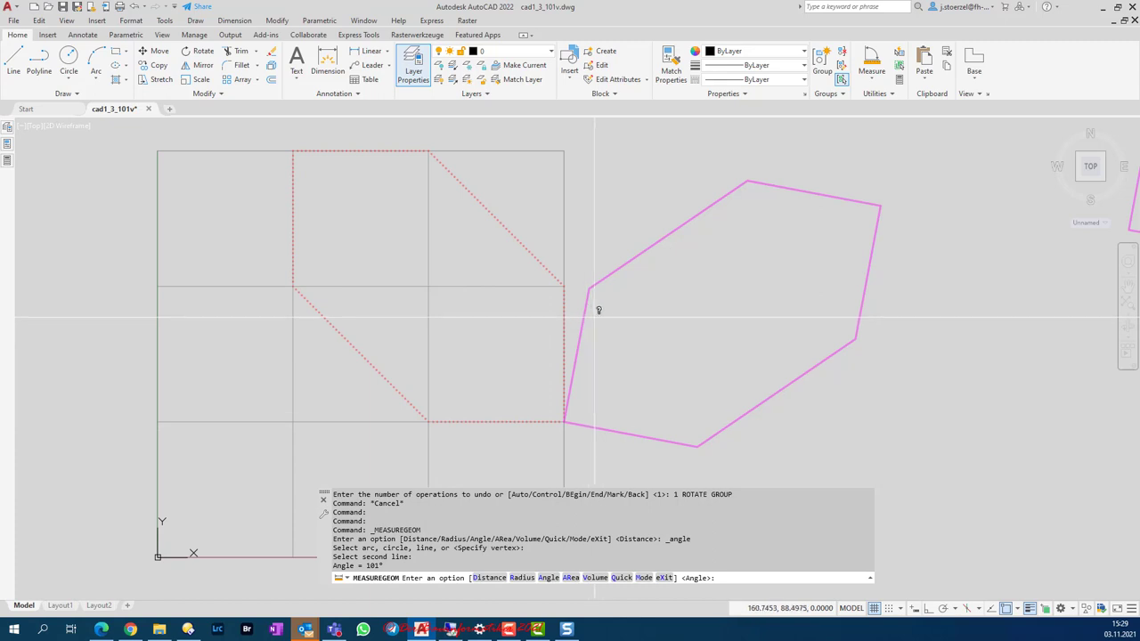
key(Escape)
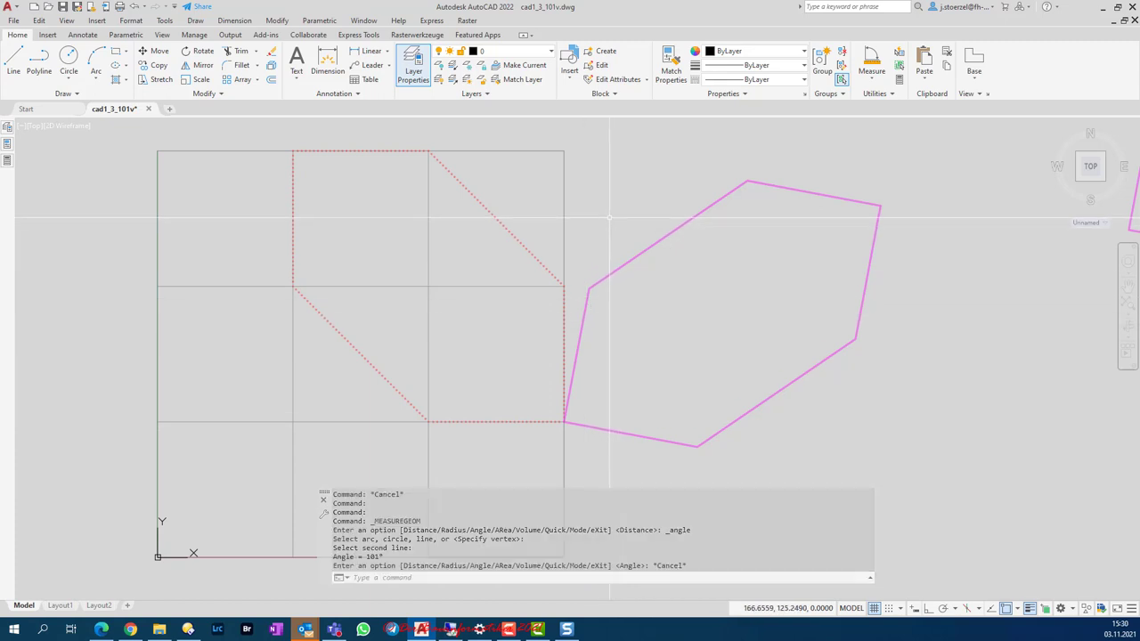
Step: Rotate the previously selected hexagon 101° about its lower-left corner onto the template
right_click(609, 217)
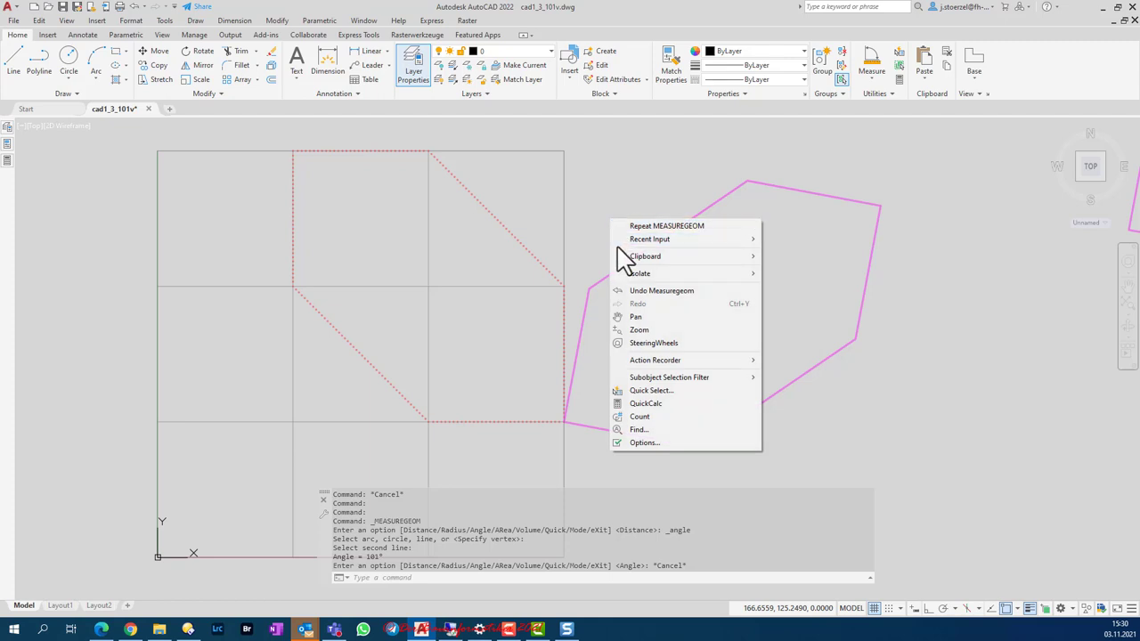
mouse_move(626, 243)
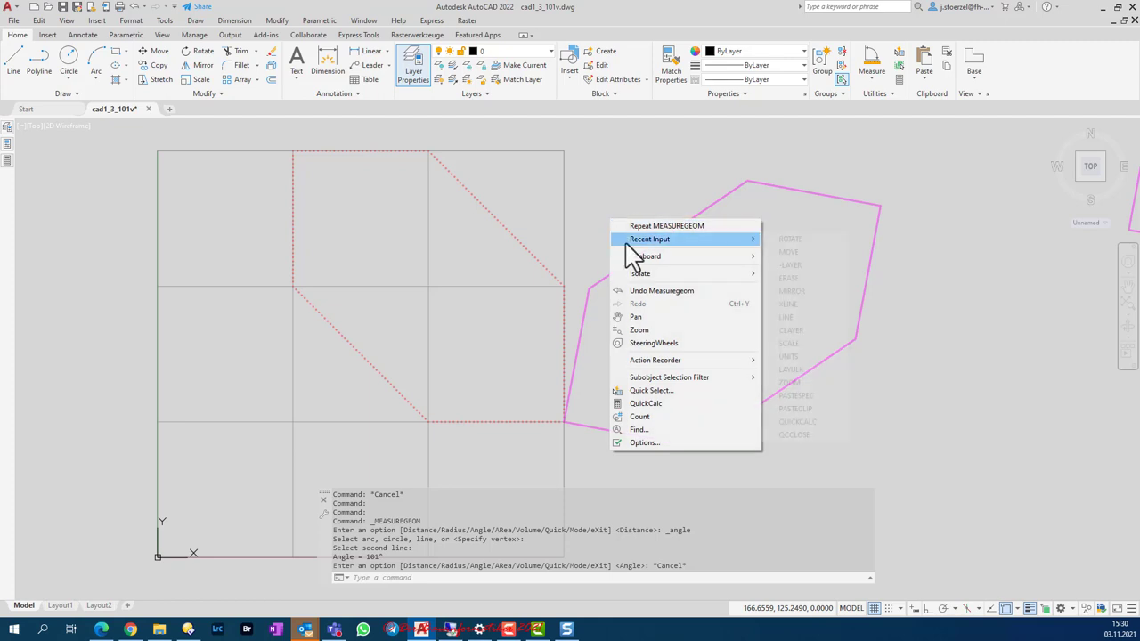
click(791, 239)
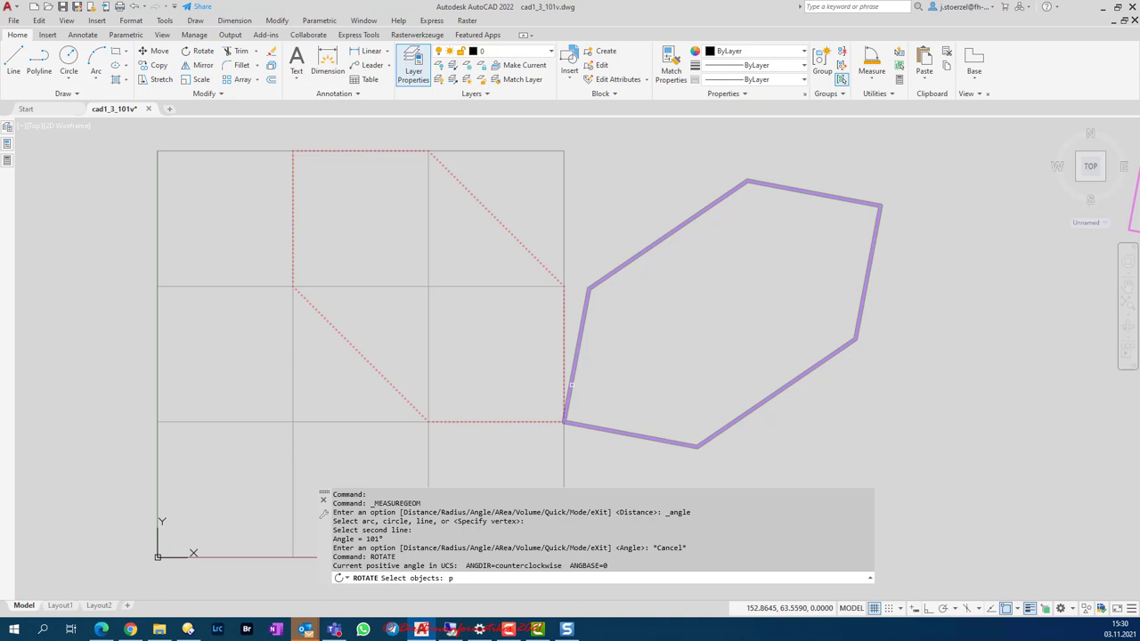
text(p)
key(Return)
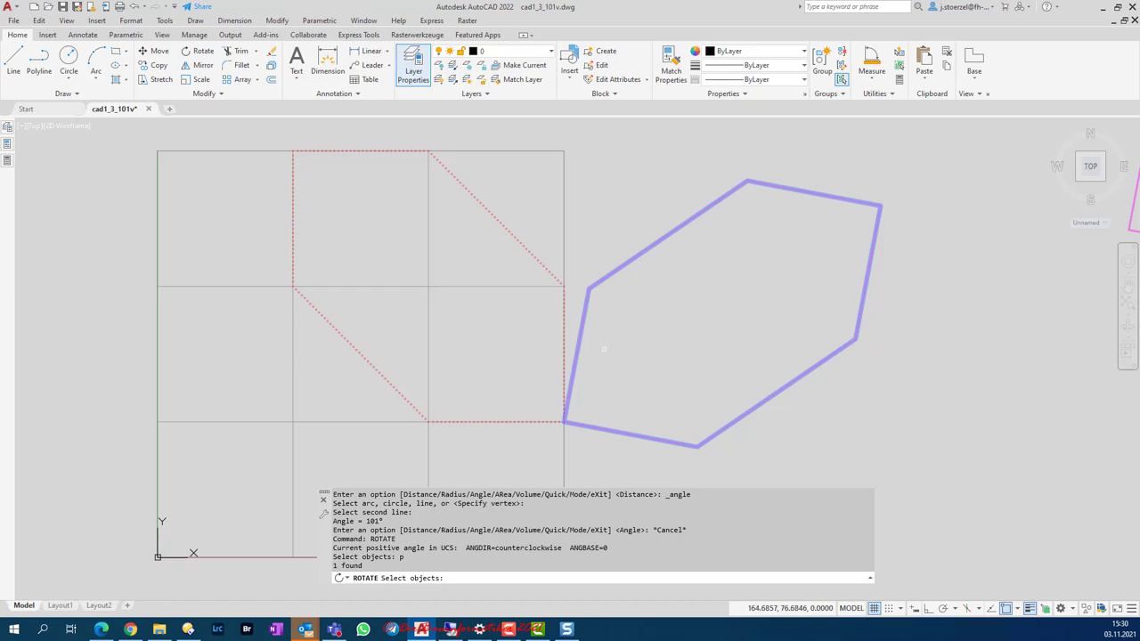
key(Return)
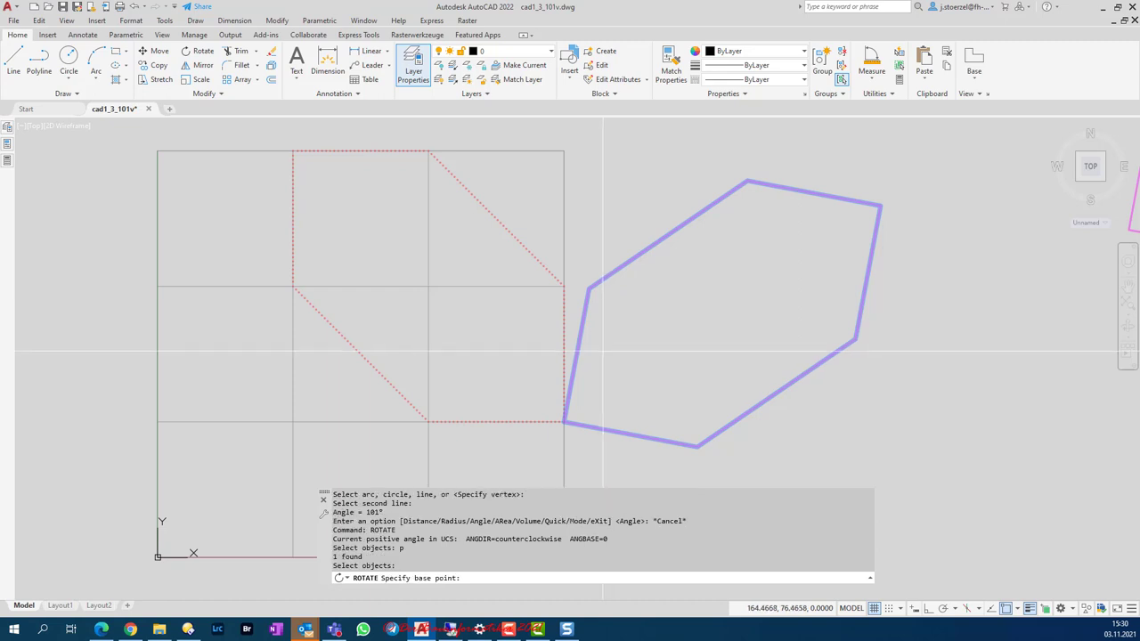
click(563, 421)
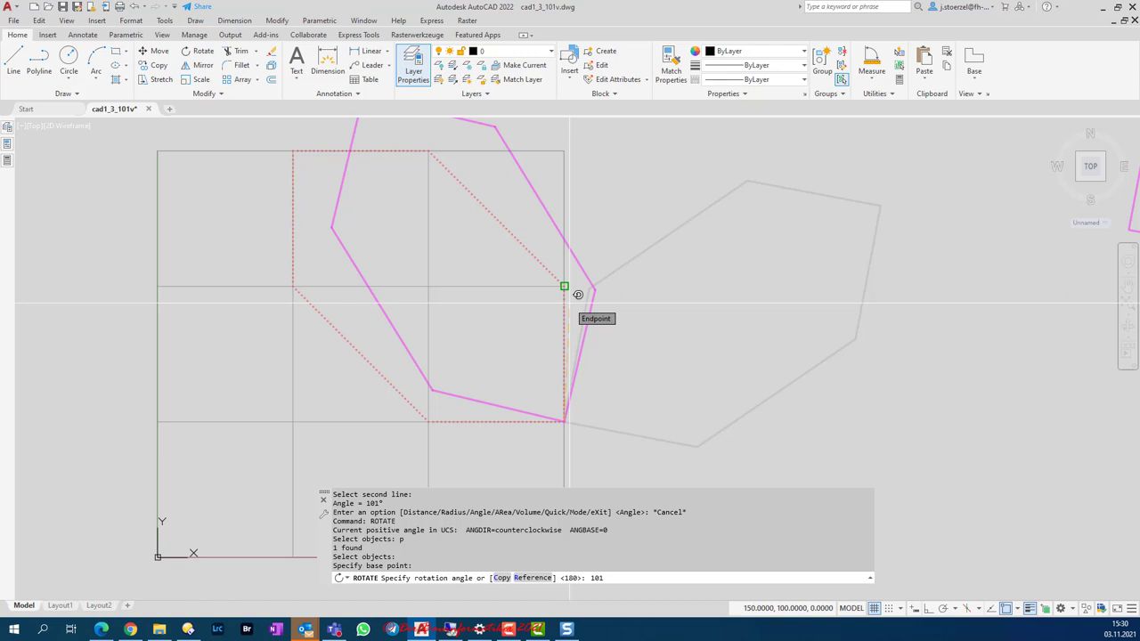
key(Return)
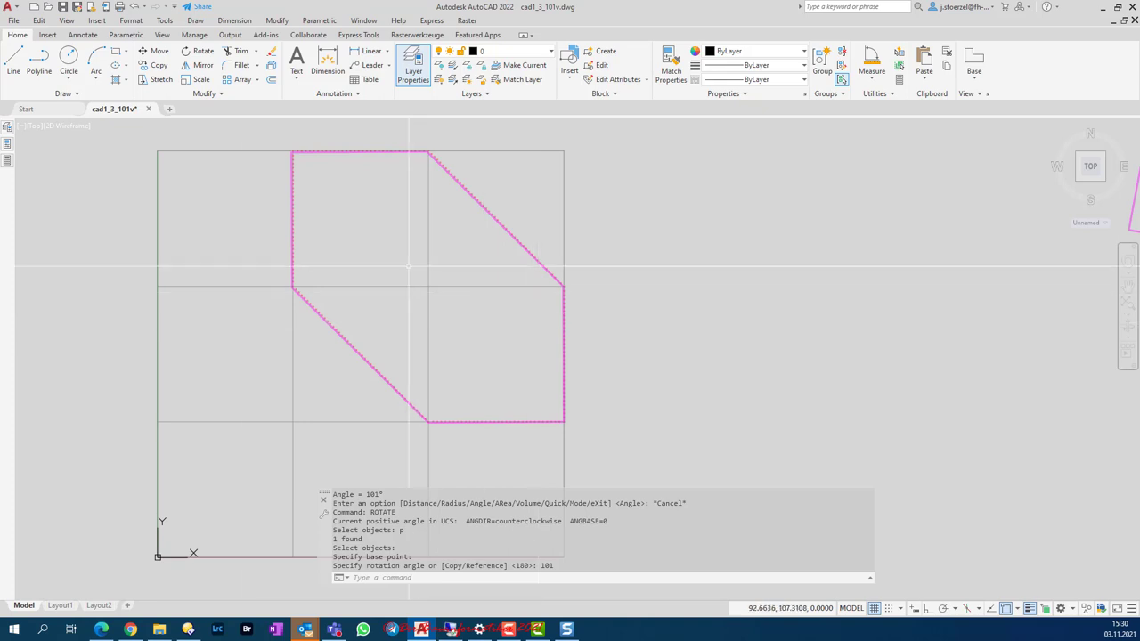
click(17, 8)
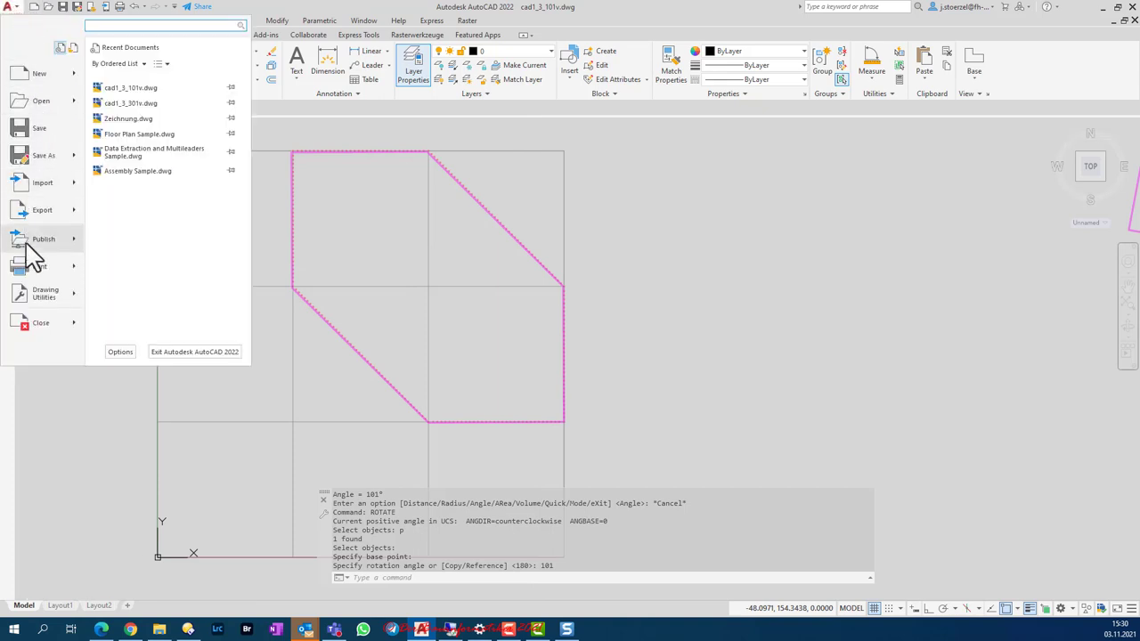
mouse_move(30, 301)
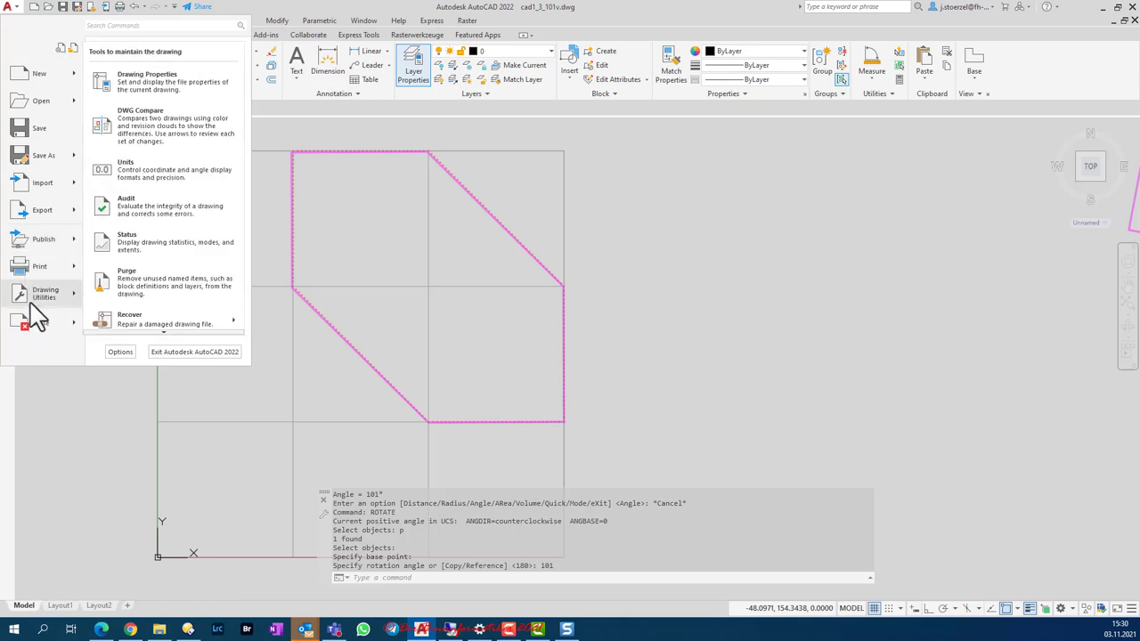
click(155, 187)
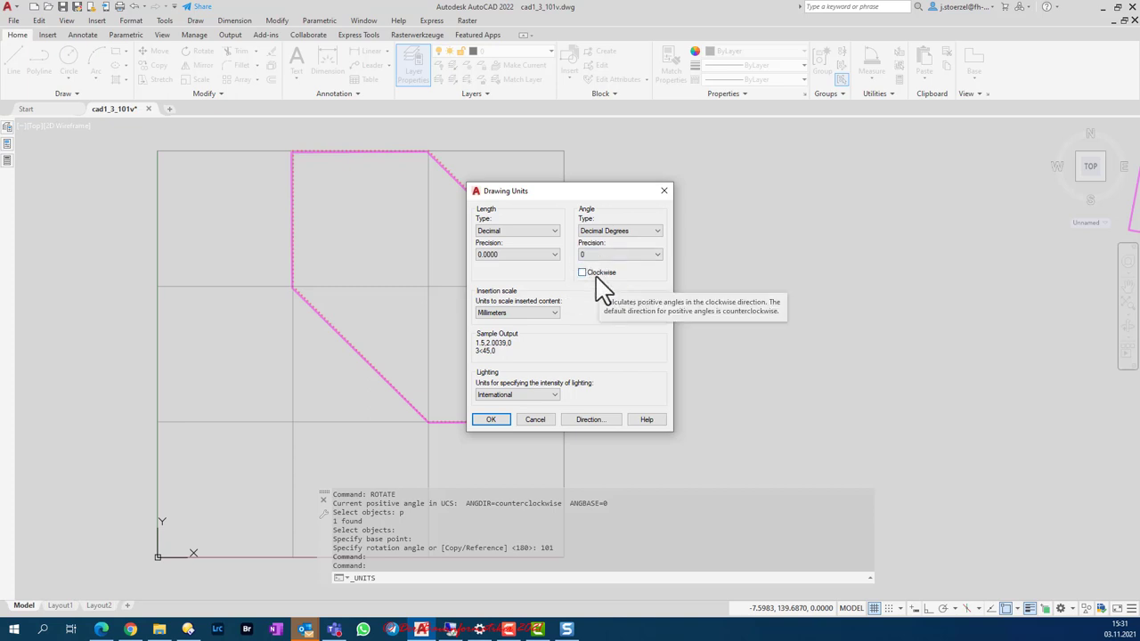
click(536, 420)
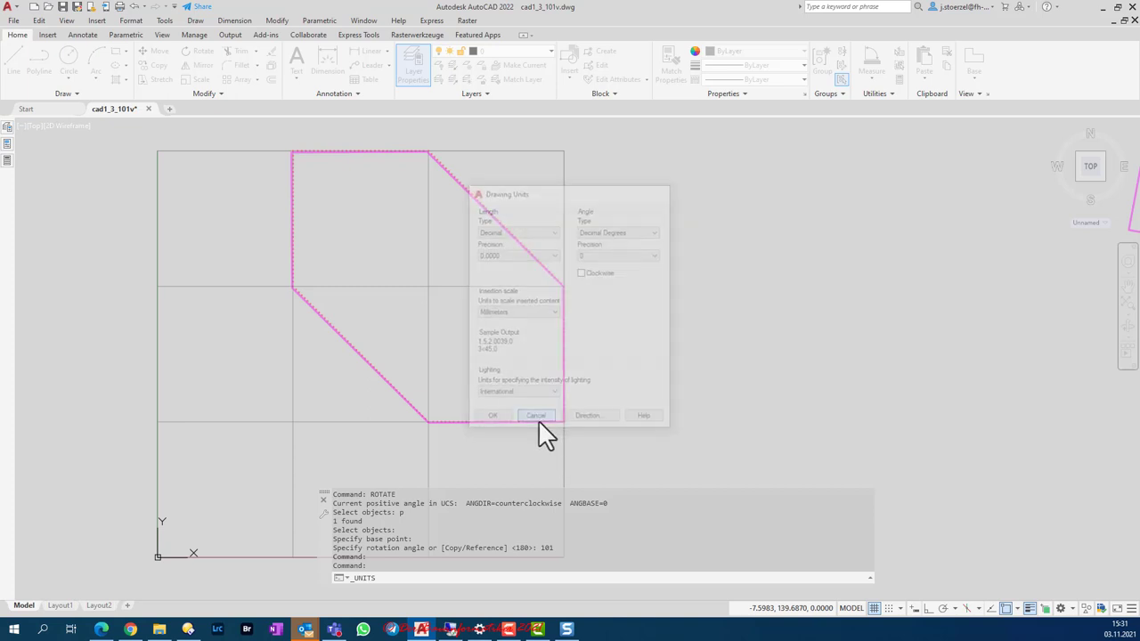
scroll(387, 391, down, 4)
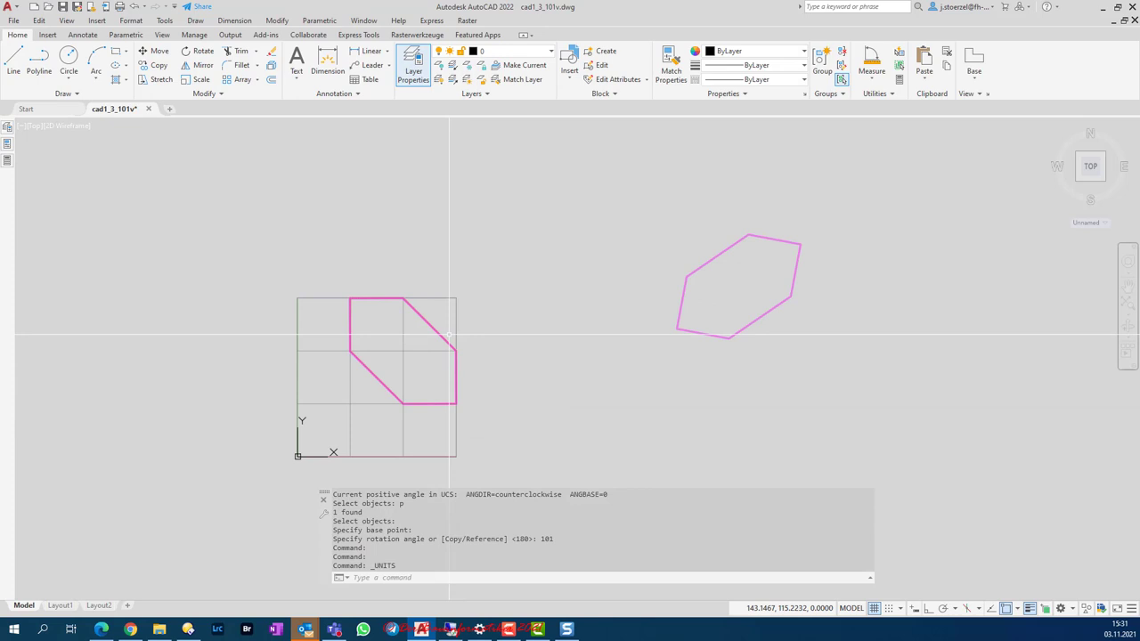
Step: Undo the last three actions, including the 101° rotation, and recentre the grid and hexagon
click(134, 7)
click(134, 7)
click(133, 7)
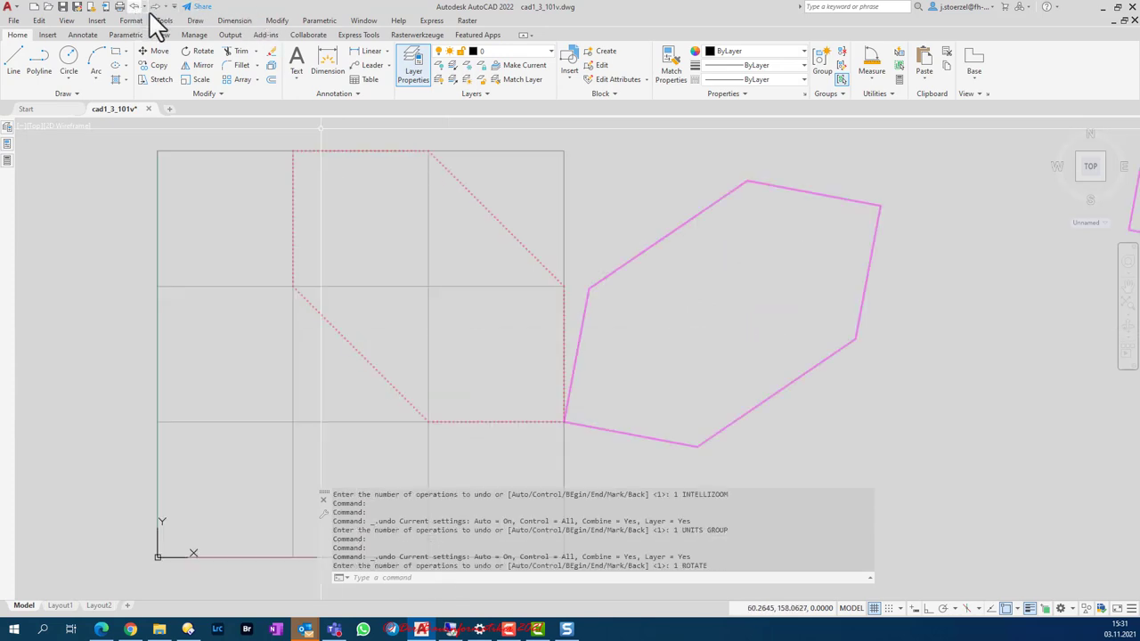
mouse_move(533, 202)
middle_down()
mouse_move(606, 232)
mouse_move(560, 349)
mouse_move(527, 255)
mouse_move(477, 262)
middle_up()
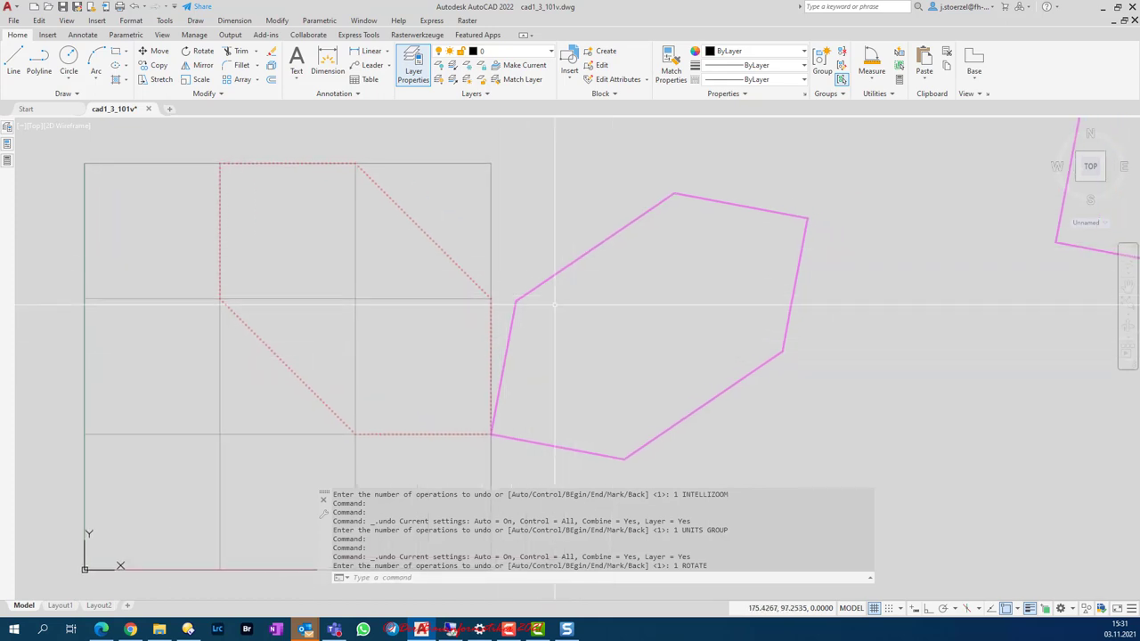
Step: Mirror the hexagon about a line from its lower-left corner to a mid-between-two-points snap, erasing the source
click(553, 276)
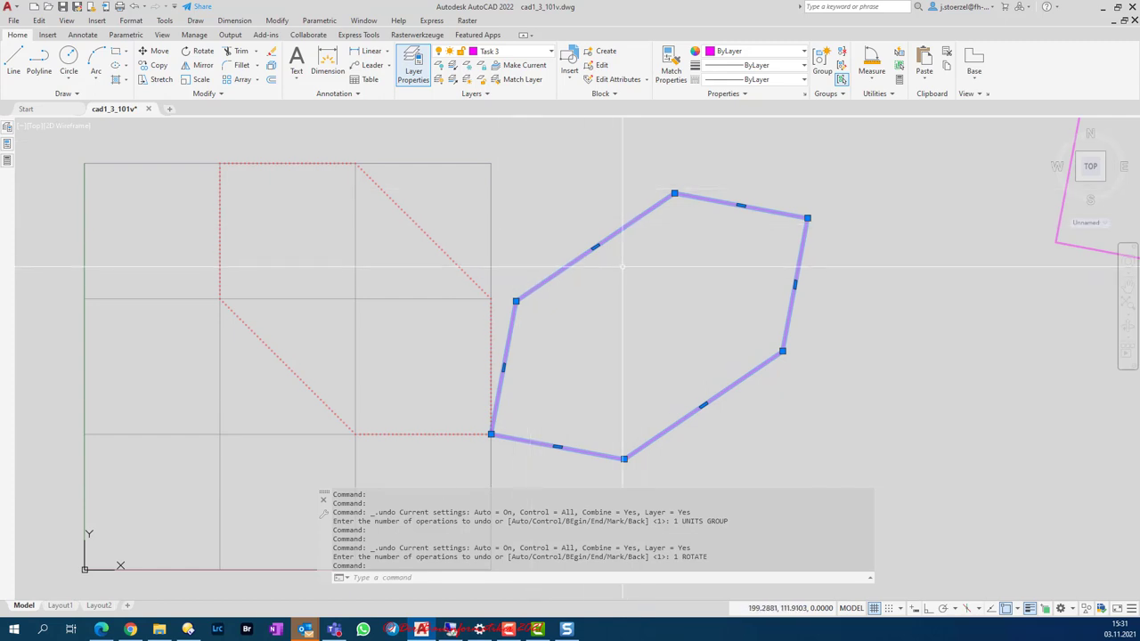
click(201, 65)
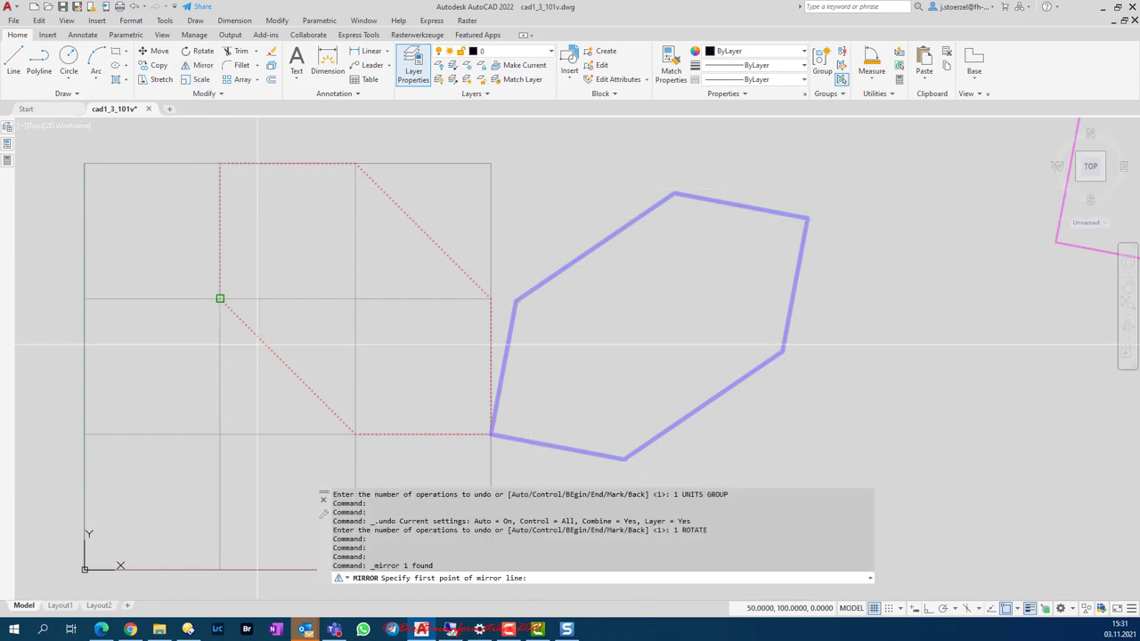
click(490, 434)
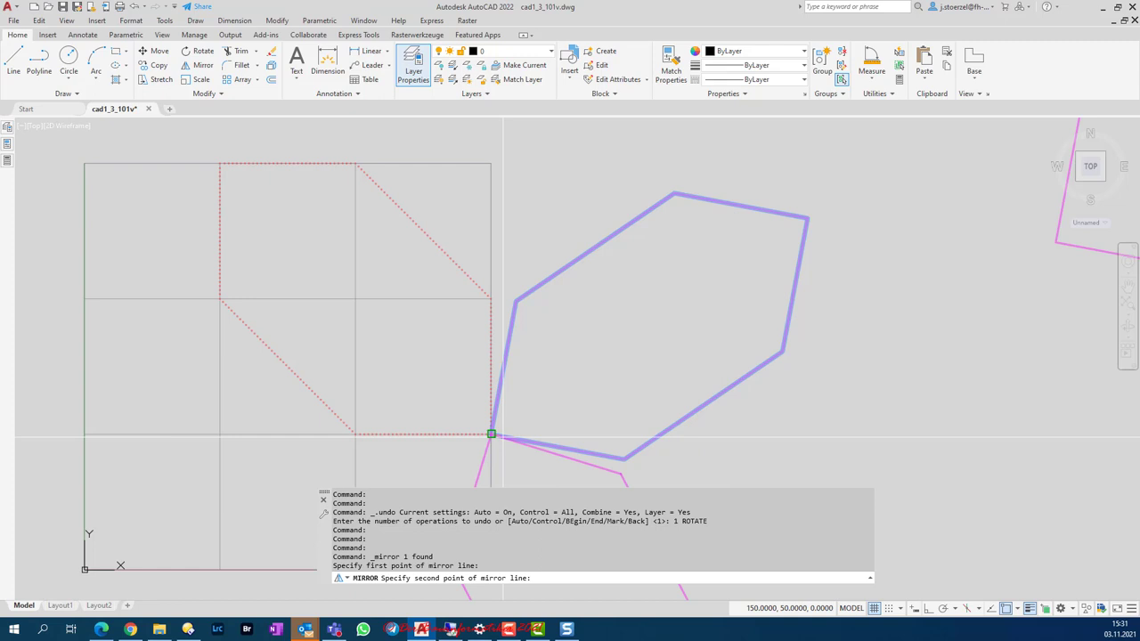
shift+right_click(530, 189)
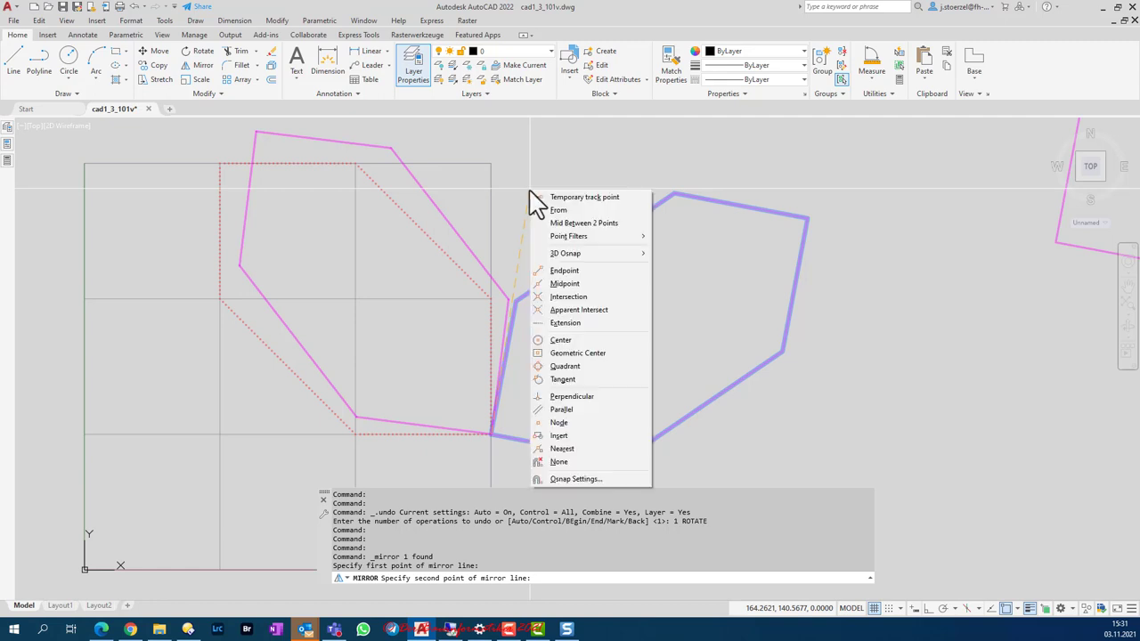
click(571, 224)
click(504, 304)
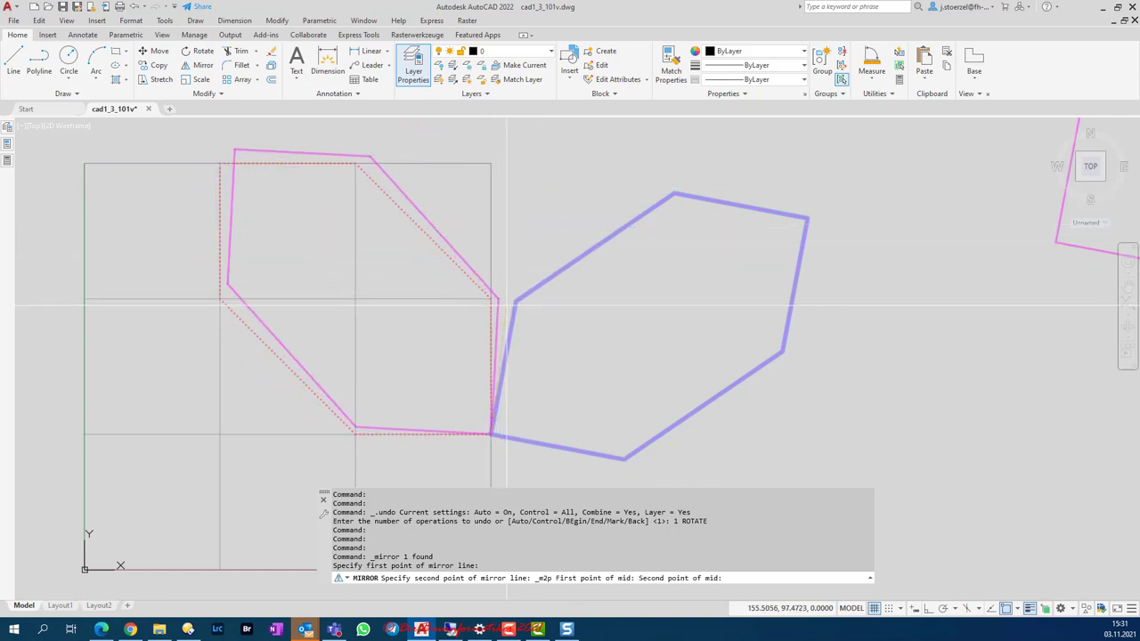
click(514, 301)
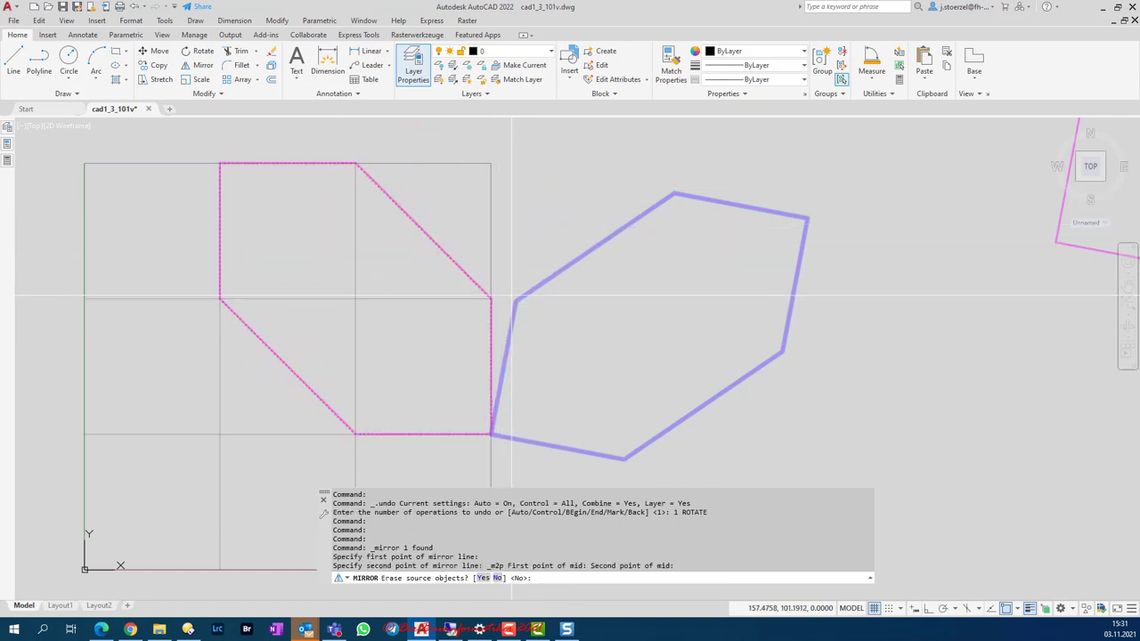
click(482, 578)
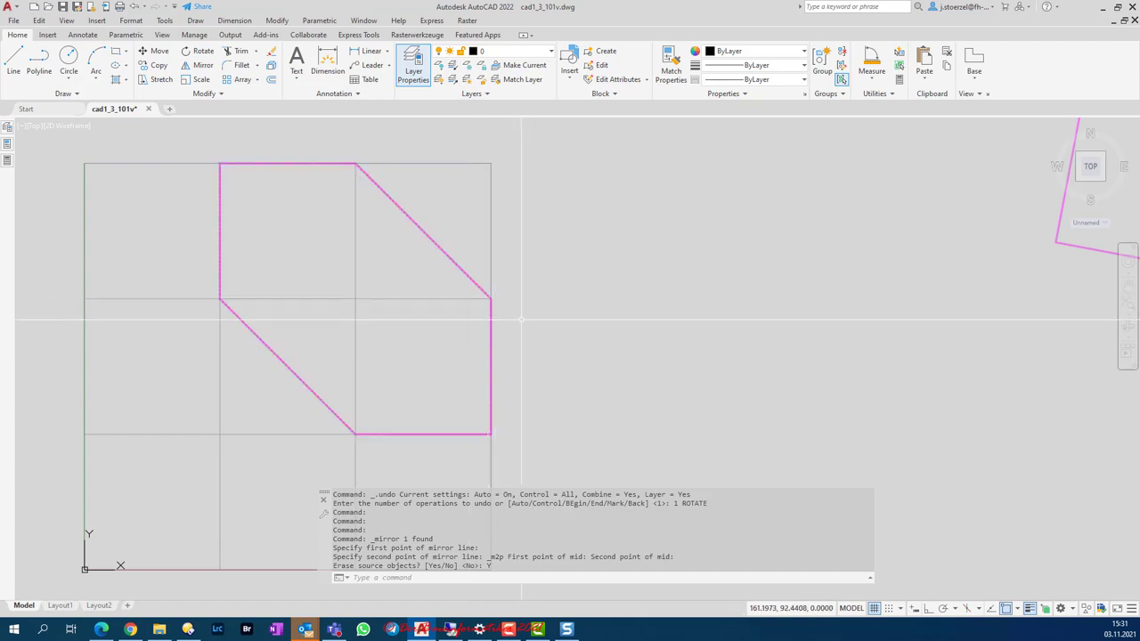
key(Escape)
key(Escape)
Step: Zoom out and pan to reveal the right-hand magenta hexagon, then select it
scroll(582, 359, down, 2)
middle_drag(582, 360, 459, 374)
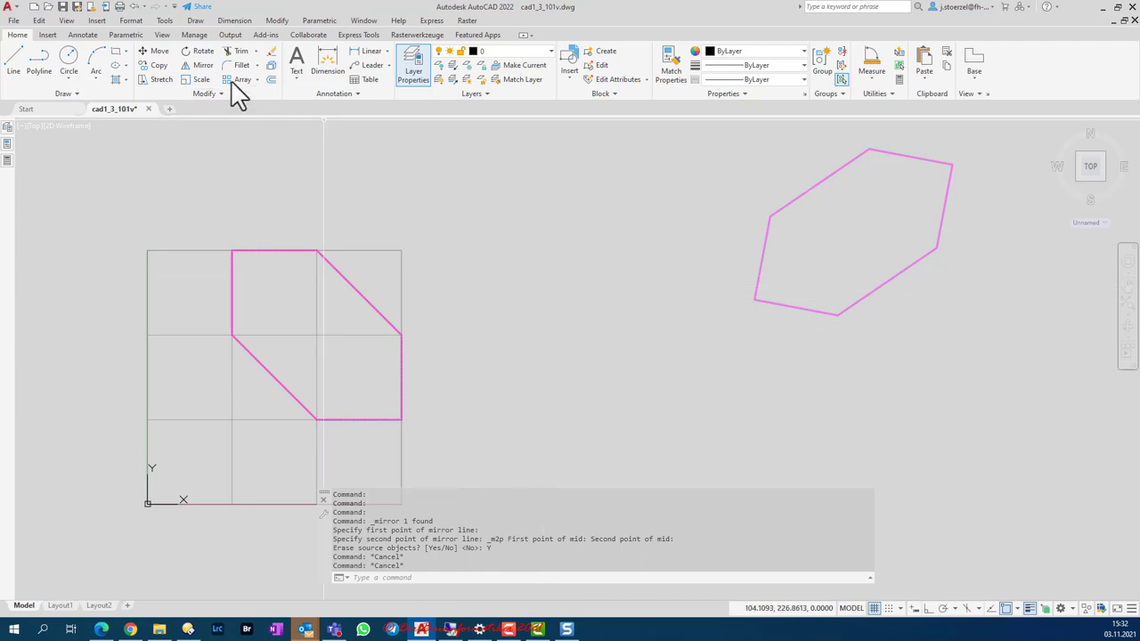
click(210, 93)
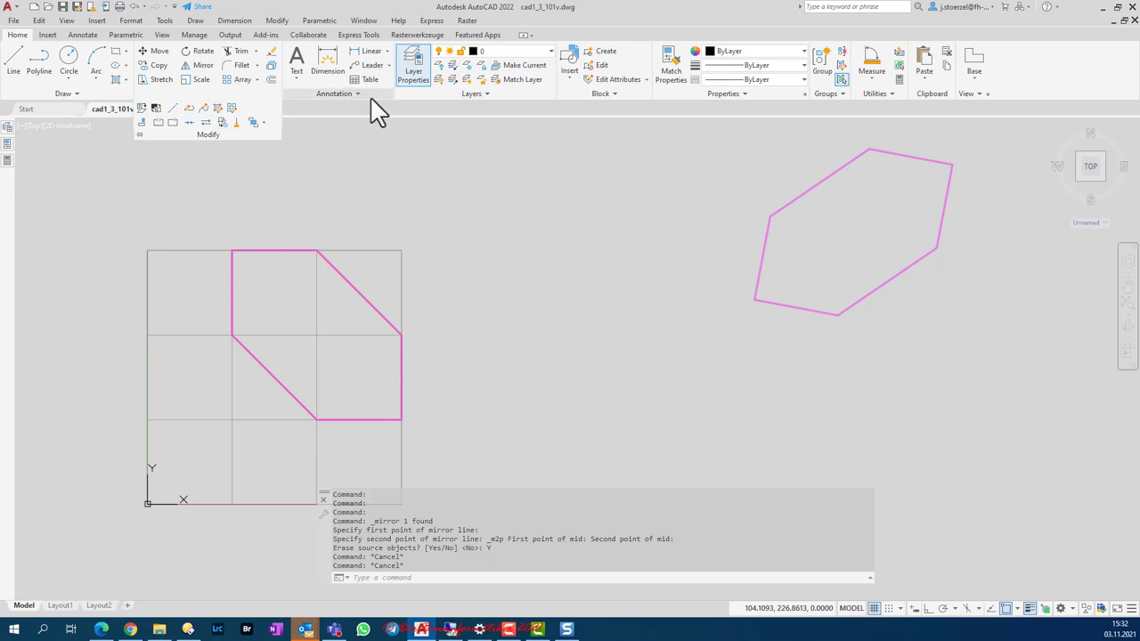
click(763, 258)
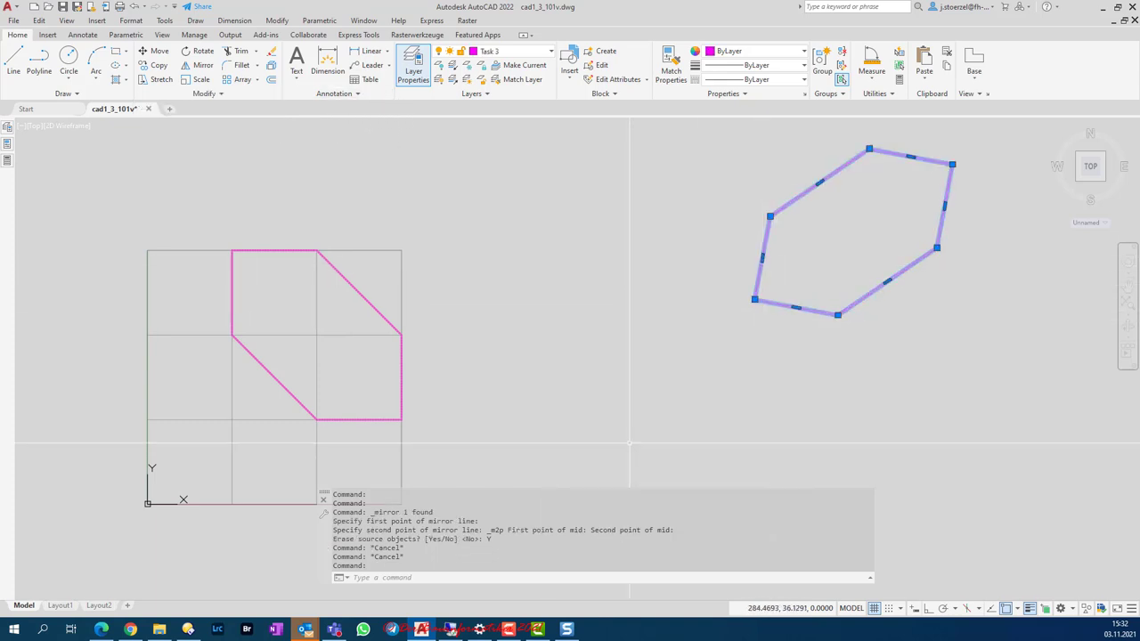
Step: Align the hexagon's three corners to the grid square's lower-right corner, 100,50 and 100,150
click(220, 92)
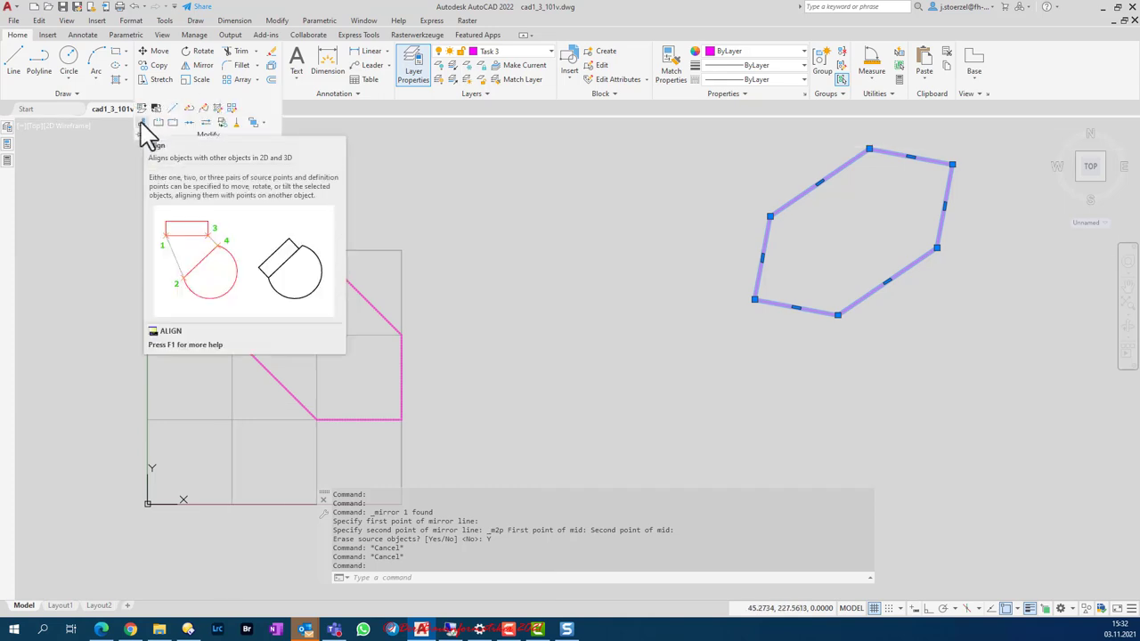
click(145, 131)
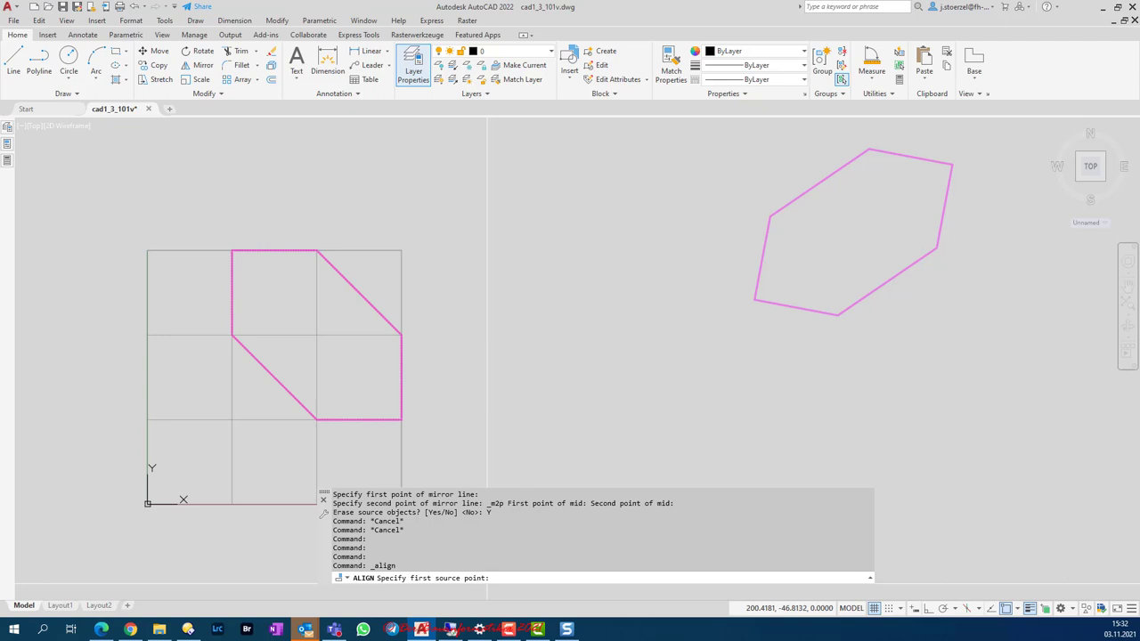
click(754, 300)
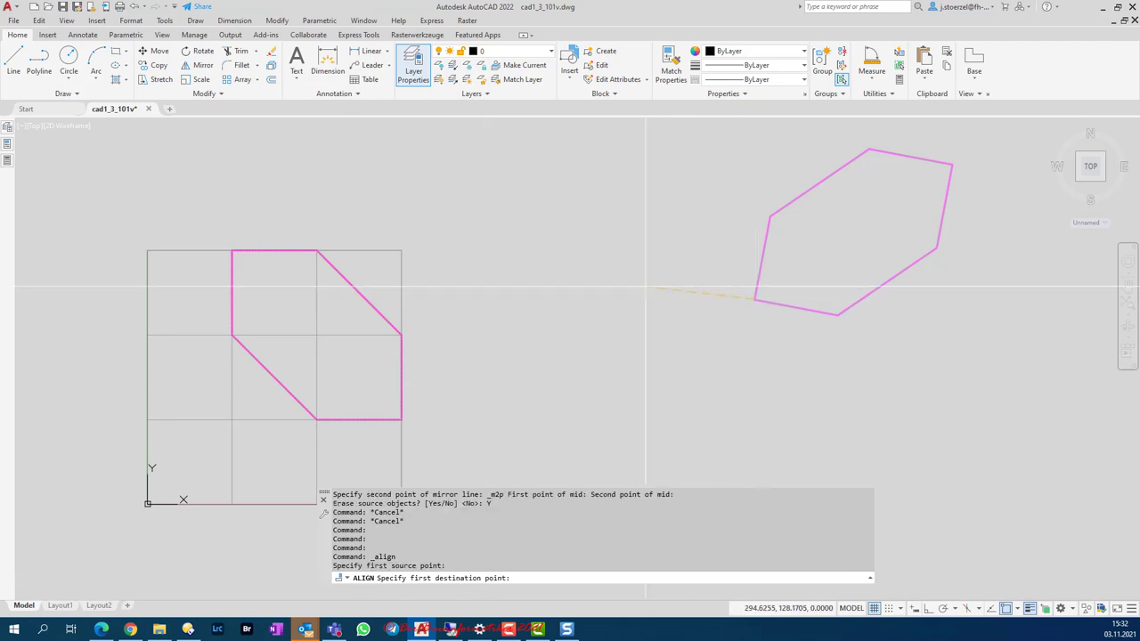
click(401, 419)
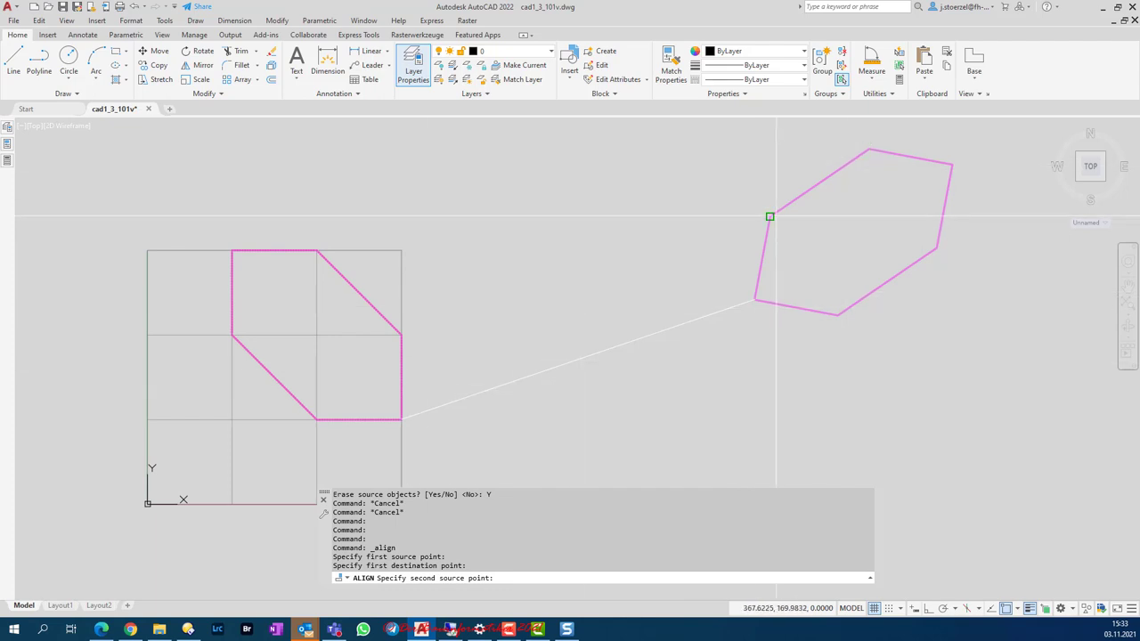
click(769, 217)
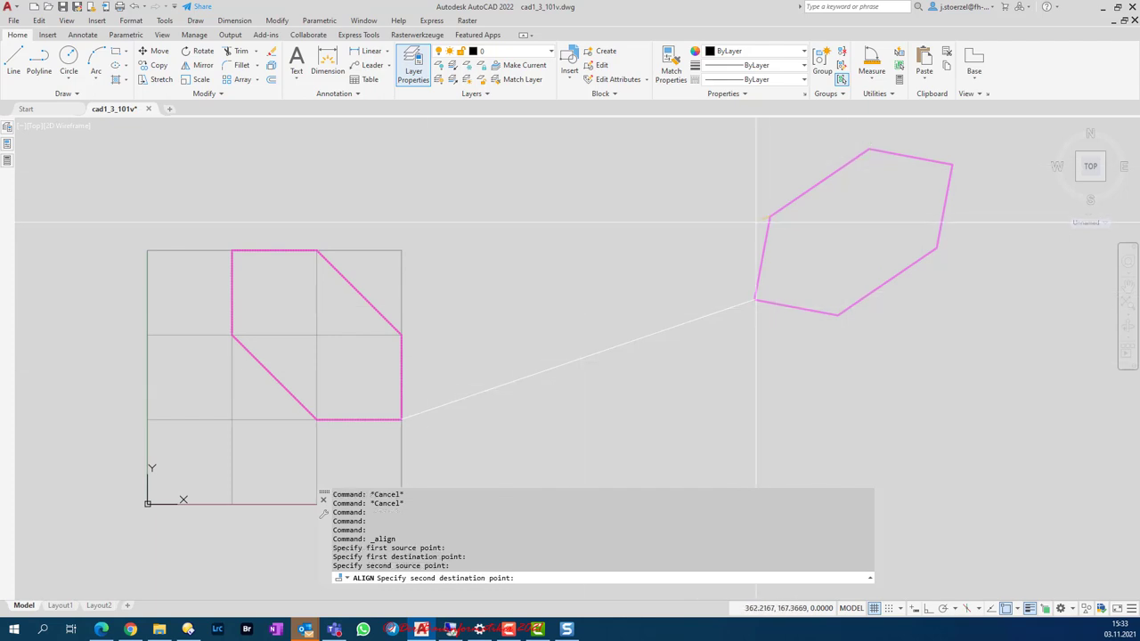
click(317, 420)
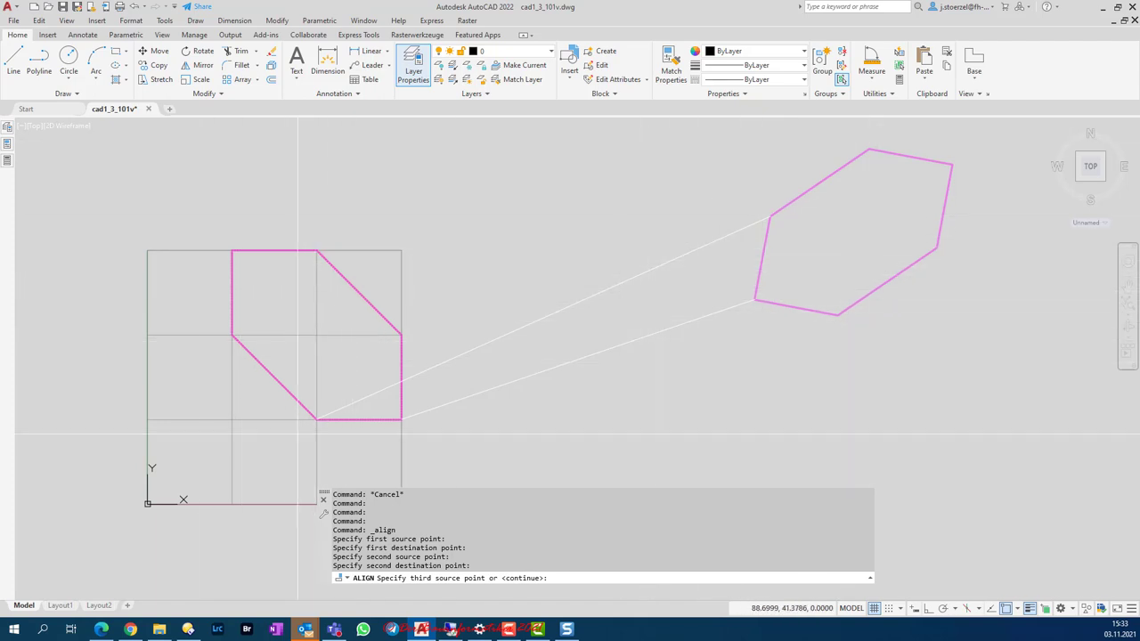
click(869, 150)
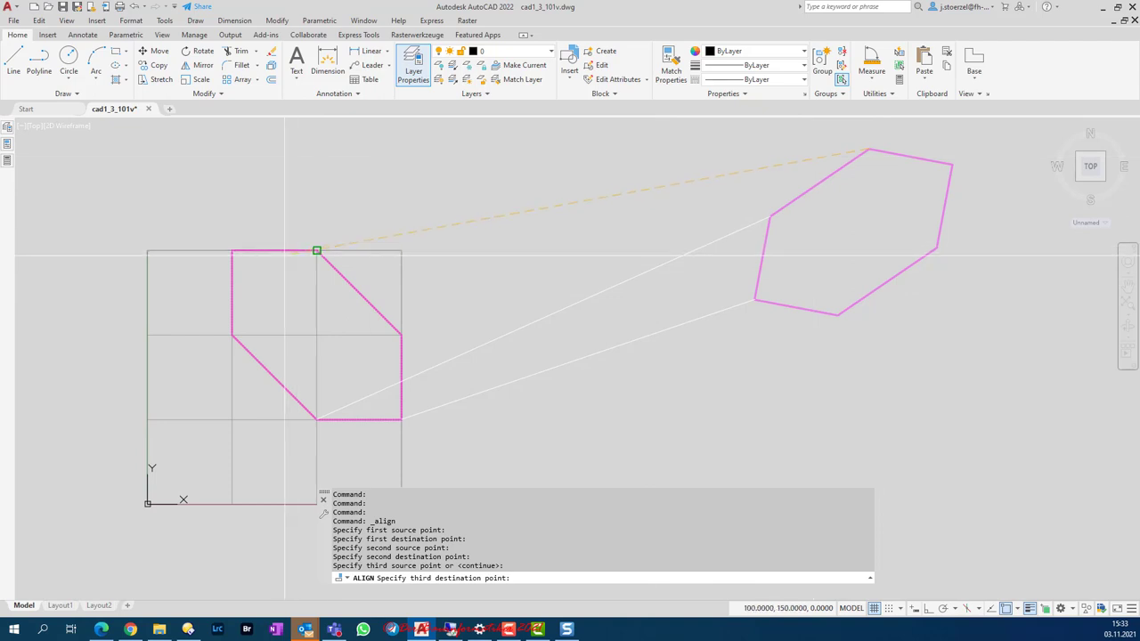
click(231, 335)
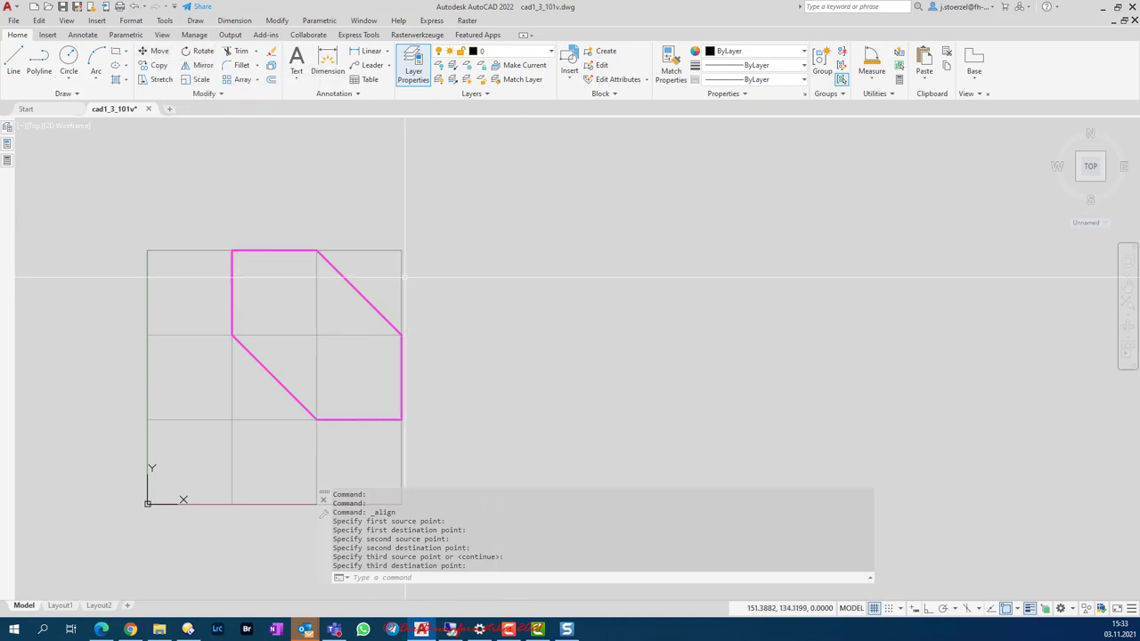
mouse_move(353, 290)
middle_down()
mouse_move(492, 263)
mouse_move(445, 311)
middle_up()
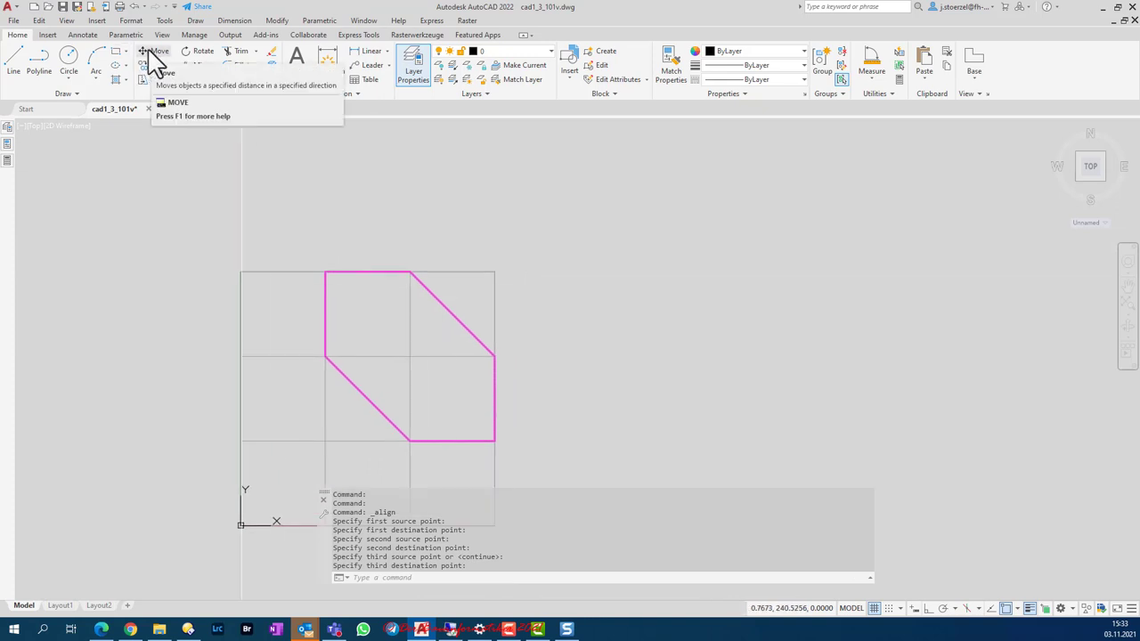
Step: Freeze the Task 3 layer, thaw Task 4, and select the Task 4 polyline
click(552, 52)
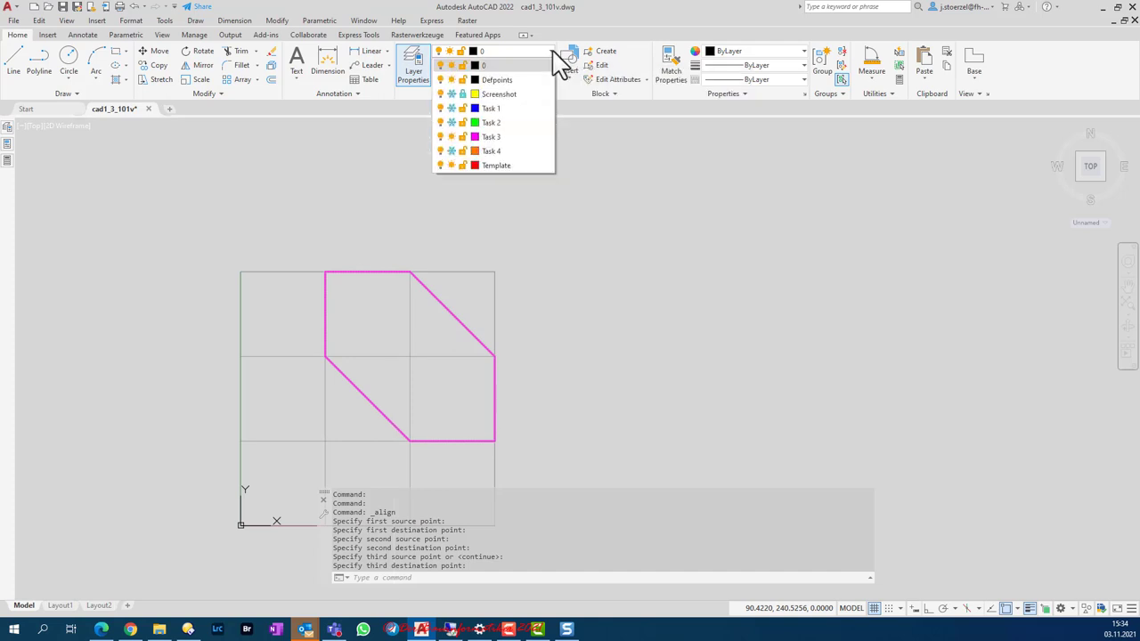
click(451, 137)
click(450, 152)
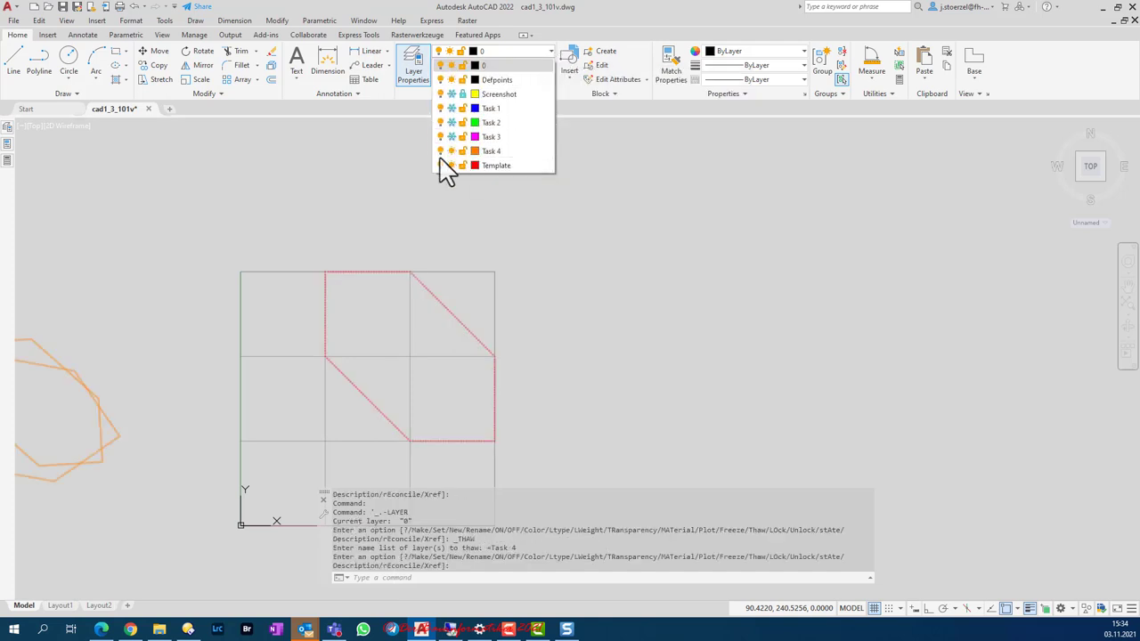
scroll(172, 288, down, 3)
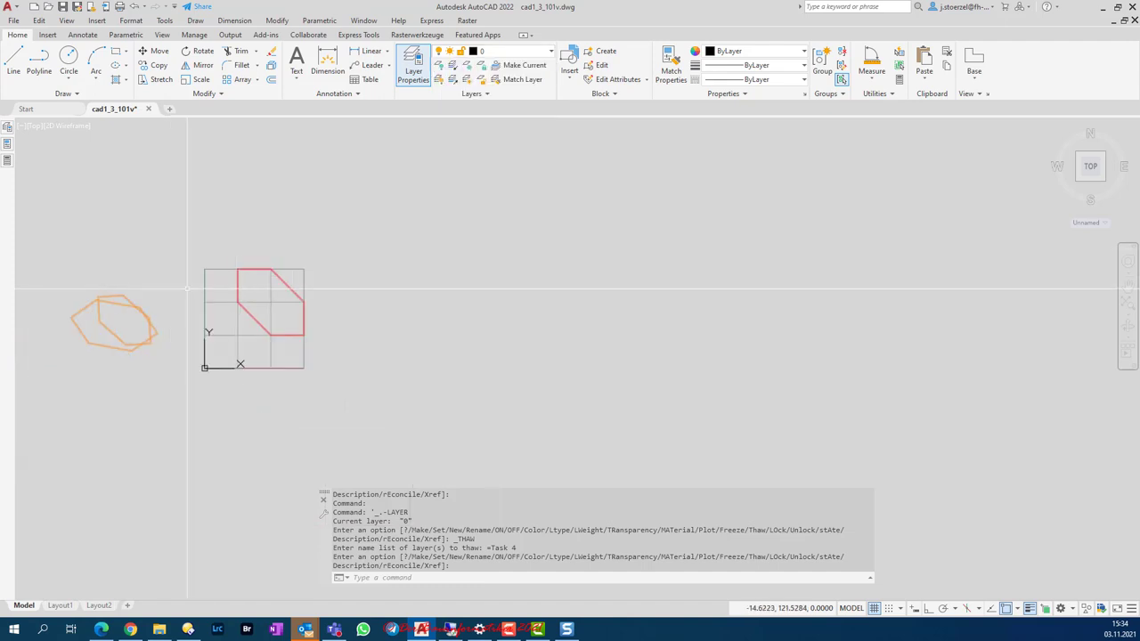
scroll(86, 312, up, 3)
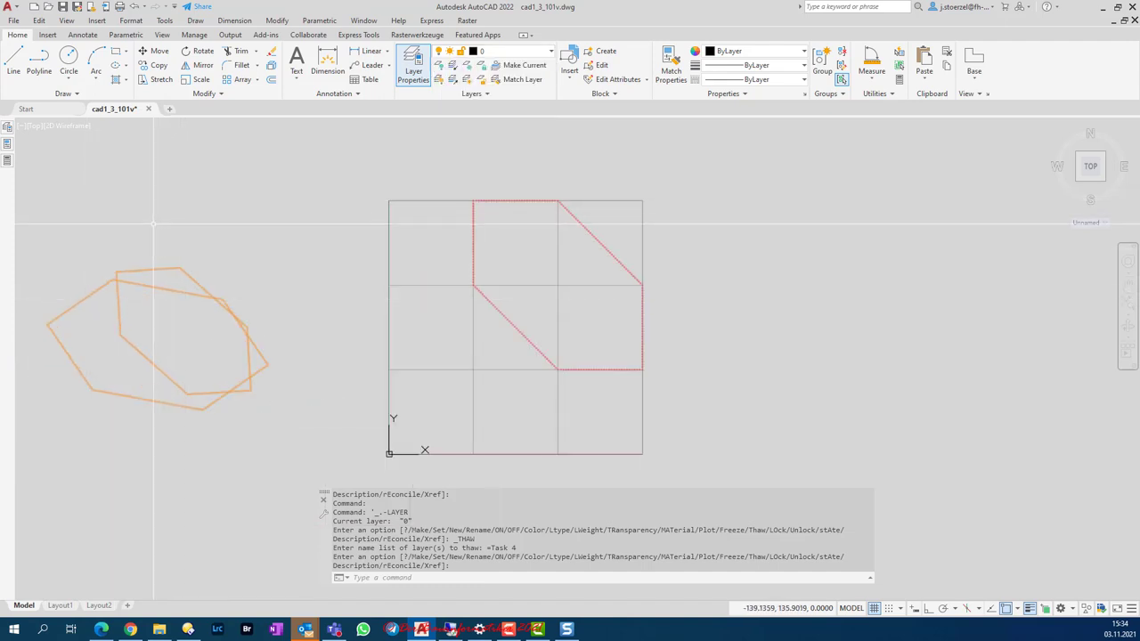
click(156, 269)
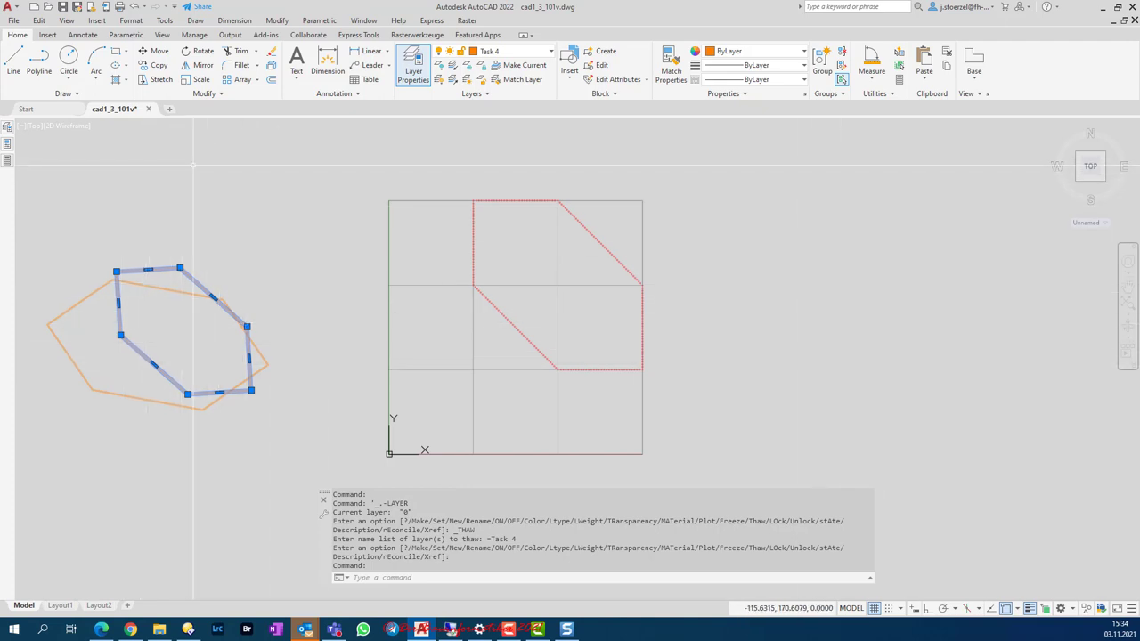
middle_drag(198, 250, 202, 258)
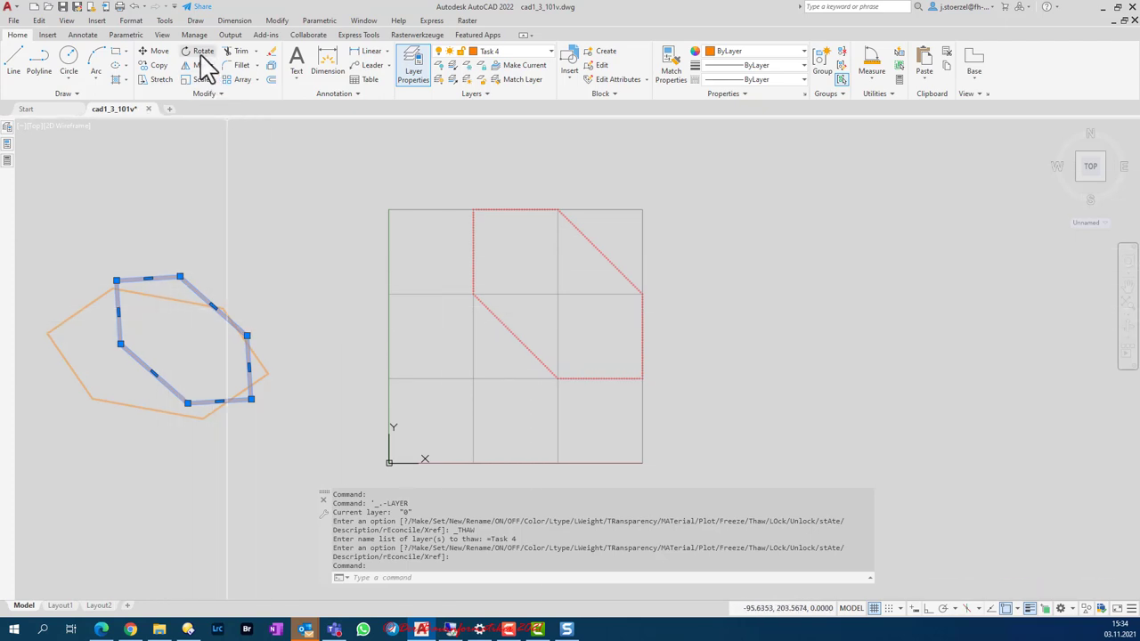
Step: Move the orange polyline by its lower-right vertex onto the template's lower-right corner
click(158, 51)
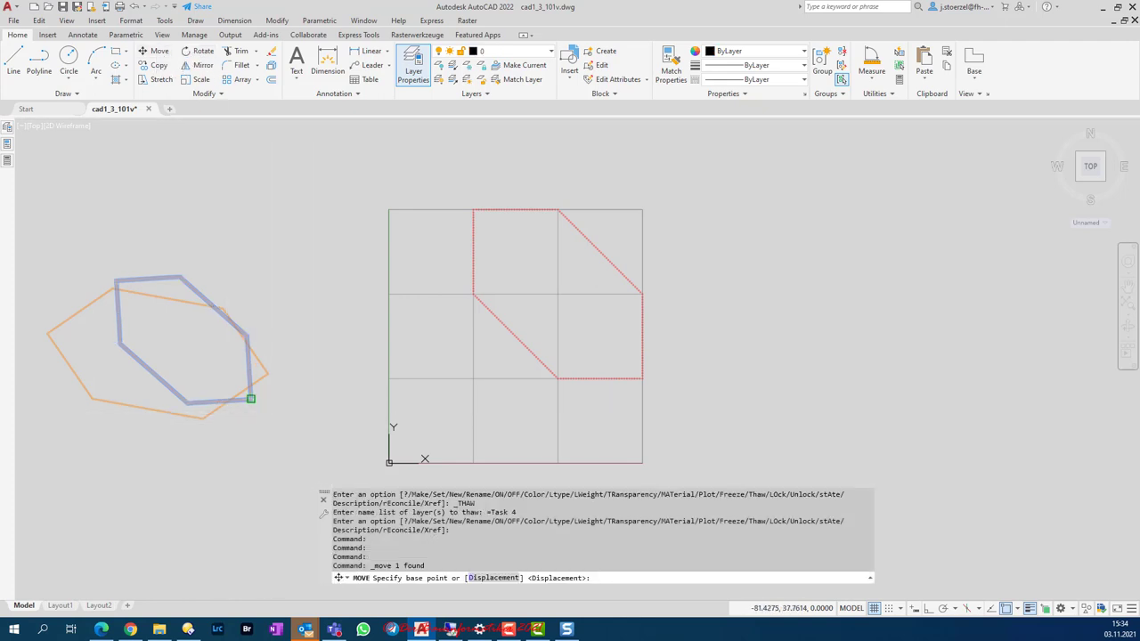
click(251, 399)
click(642, 379)
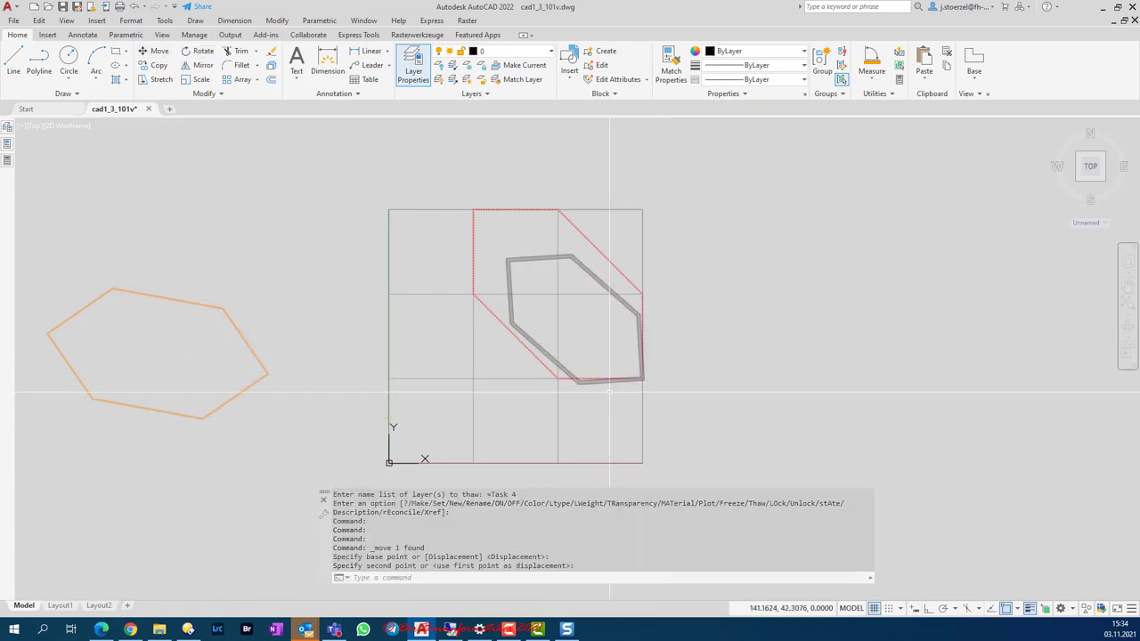
scroll(554, 381, up, 5)
scroll(493, 365, down, 4)
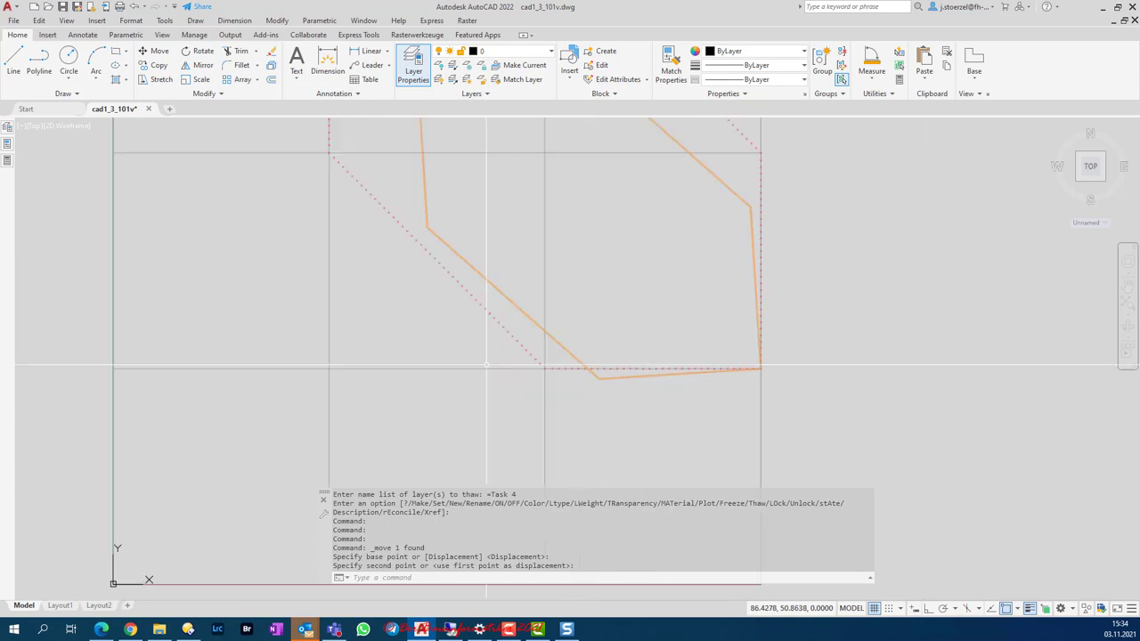
middle_drag(479, 261, 414, 328)
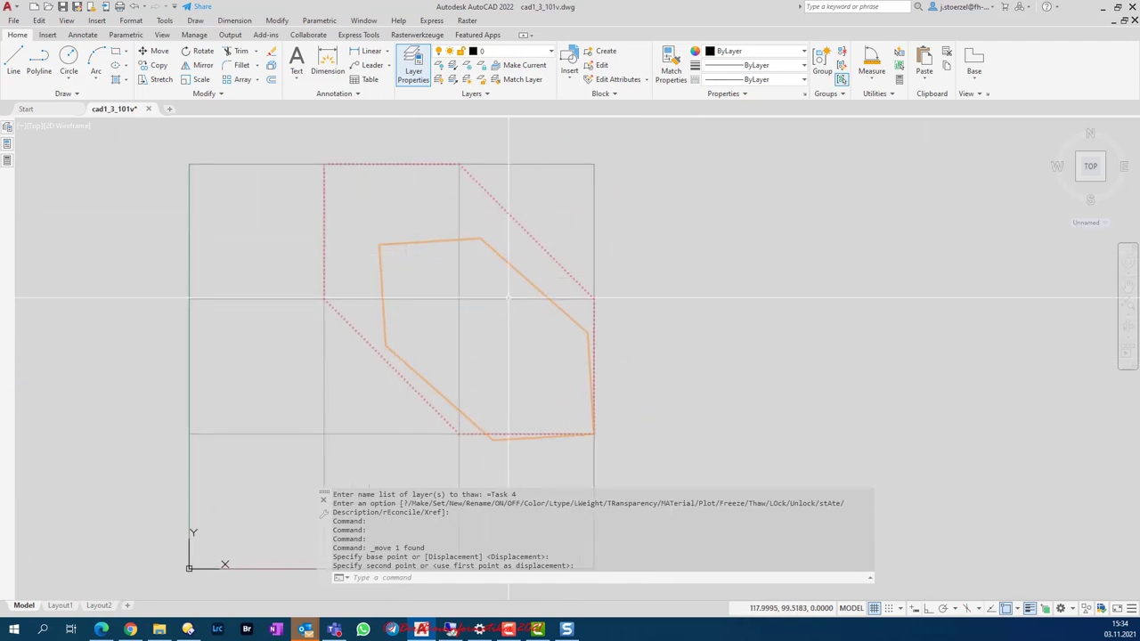
Step: Reference-rotate the hexagon about that corner so its bottom edge lies level with the template
click(203, 53)
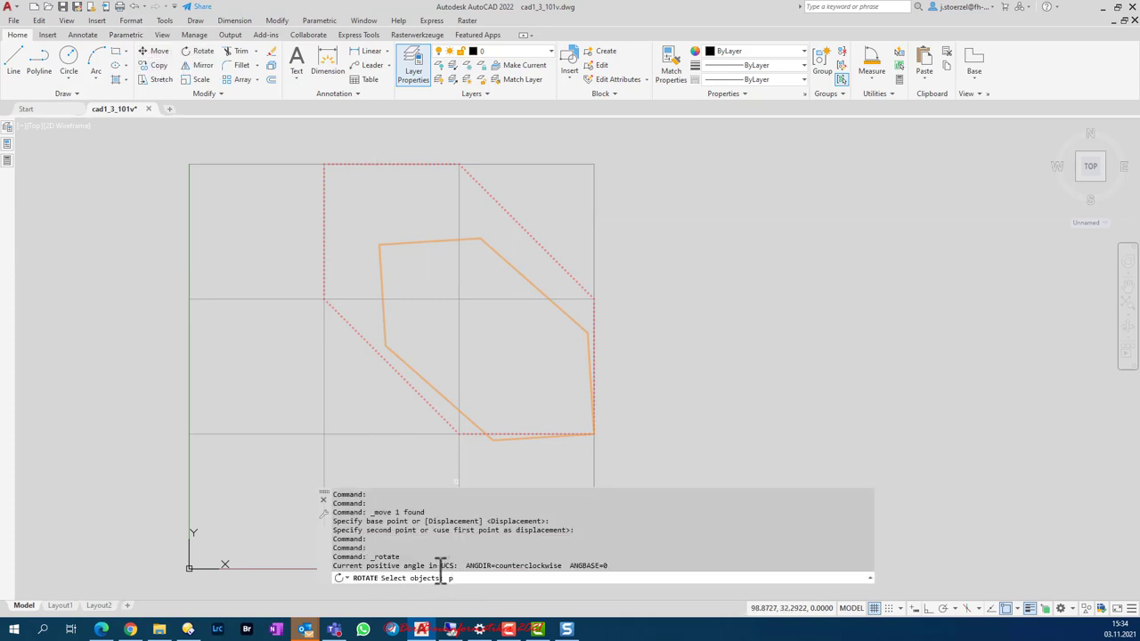
key(Return)
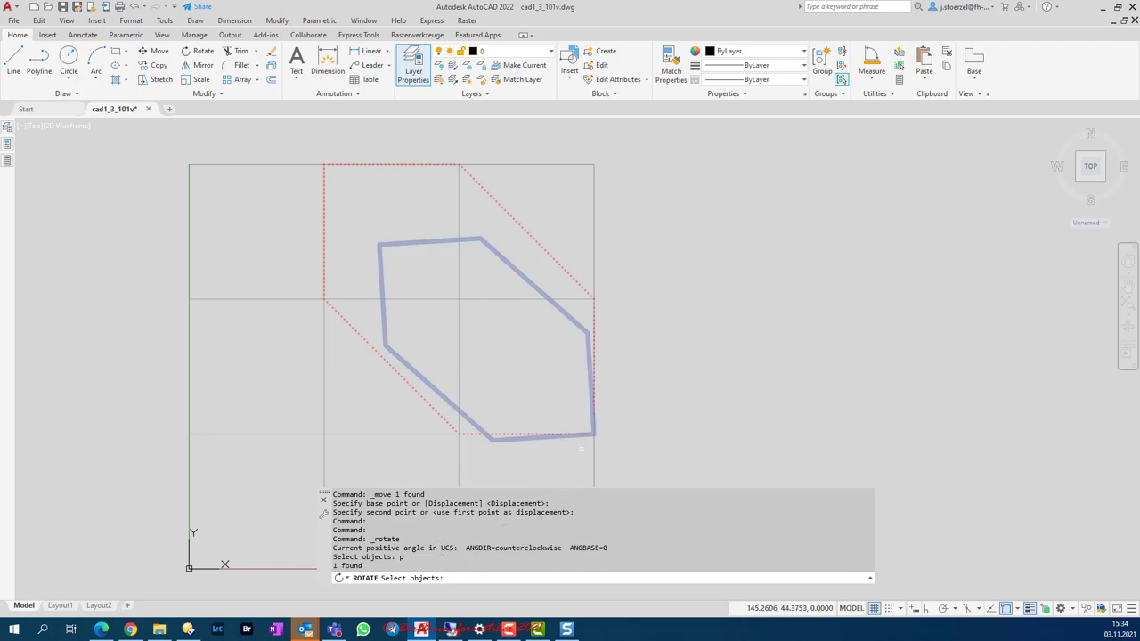
key(Return)
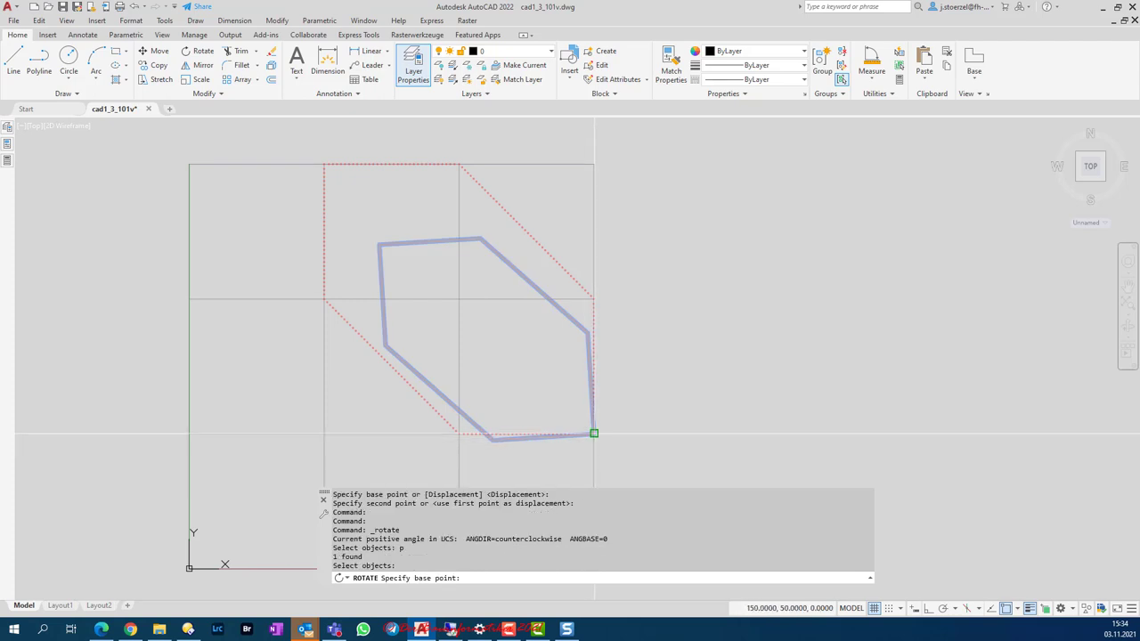
click(594, 433)
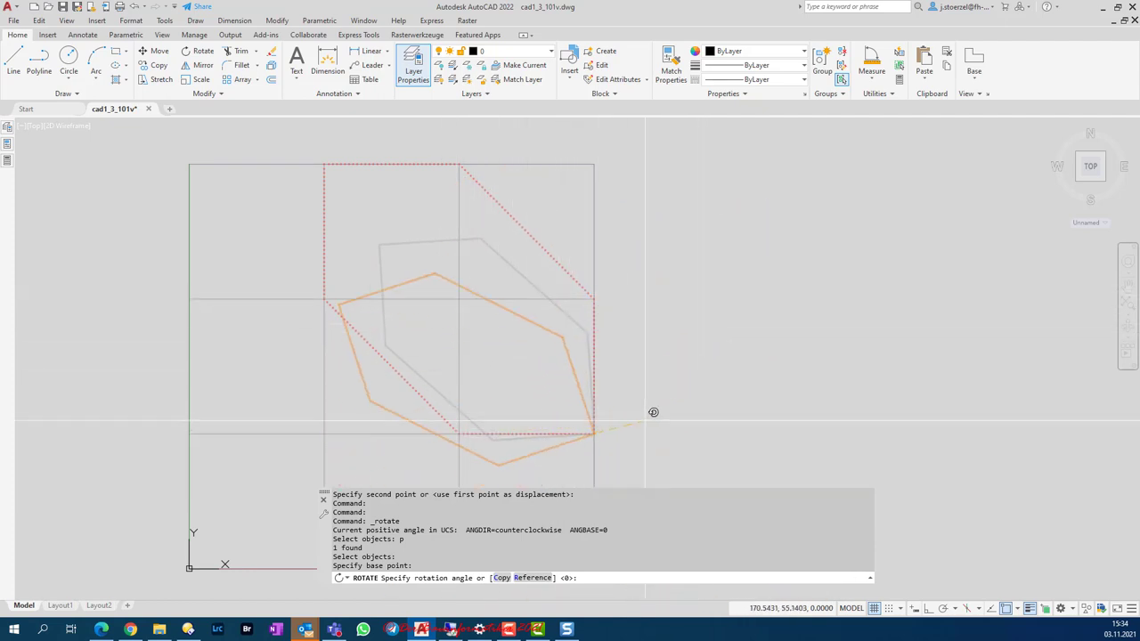
click(527, 578)
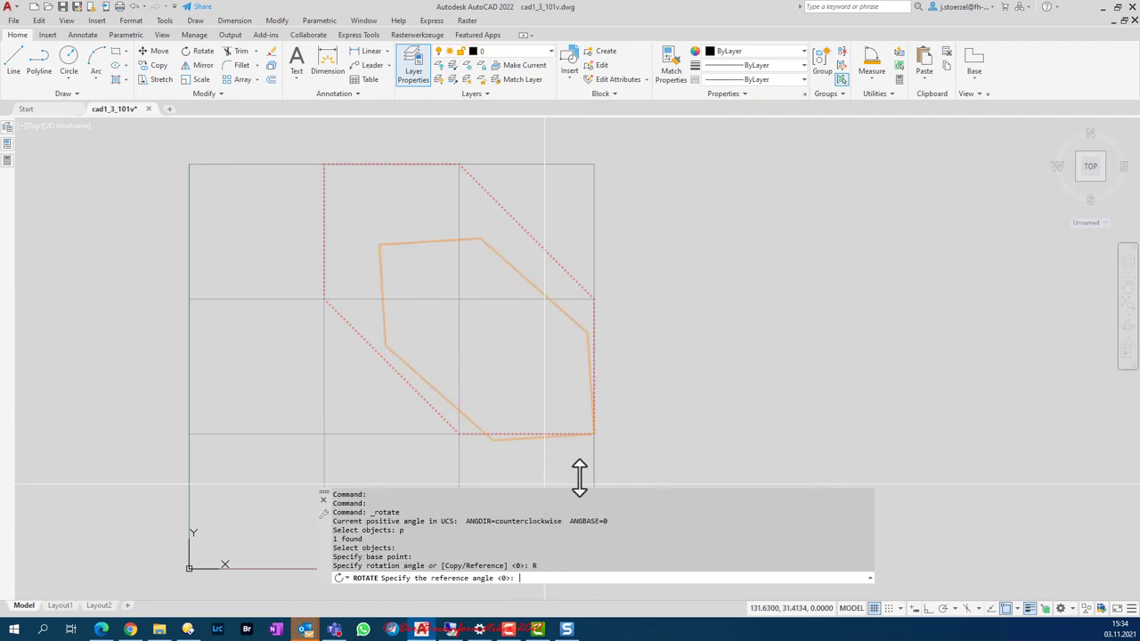
click(594, 433)
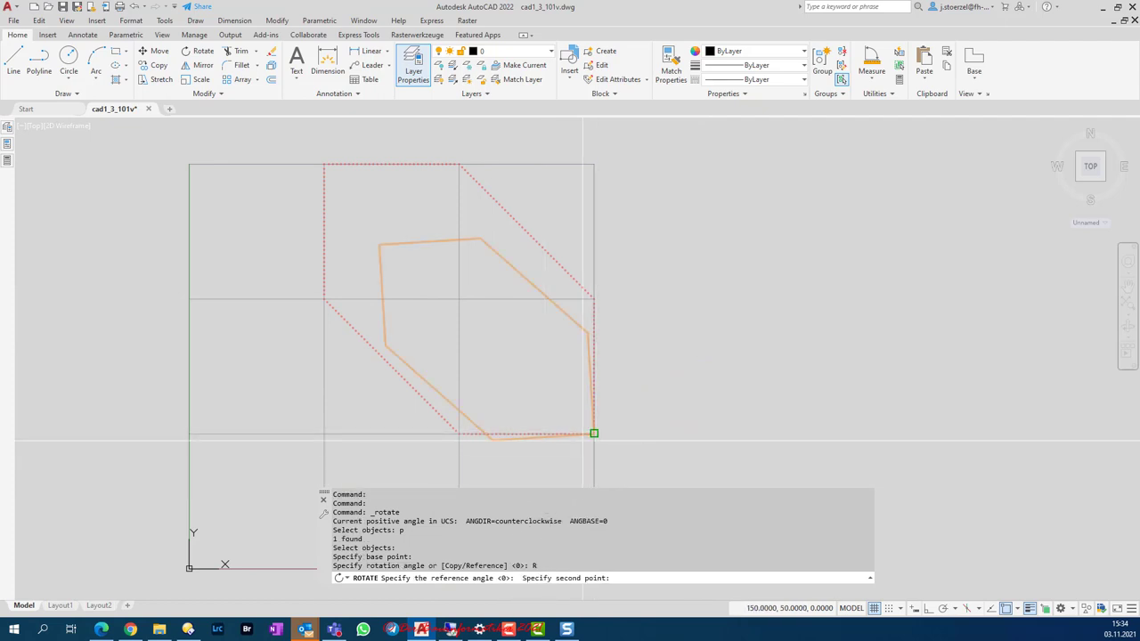
scroll(488, 446, up, 3)
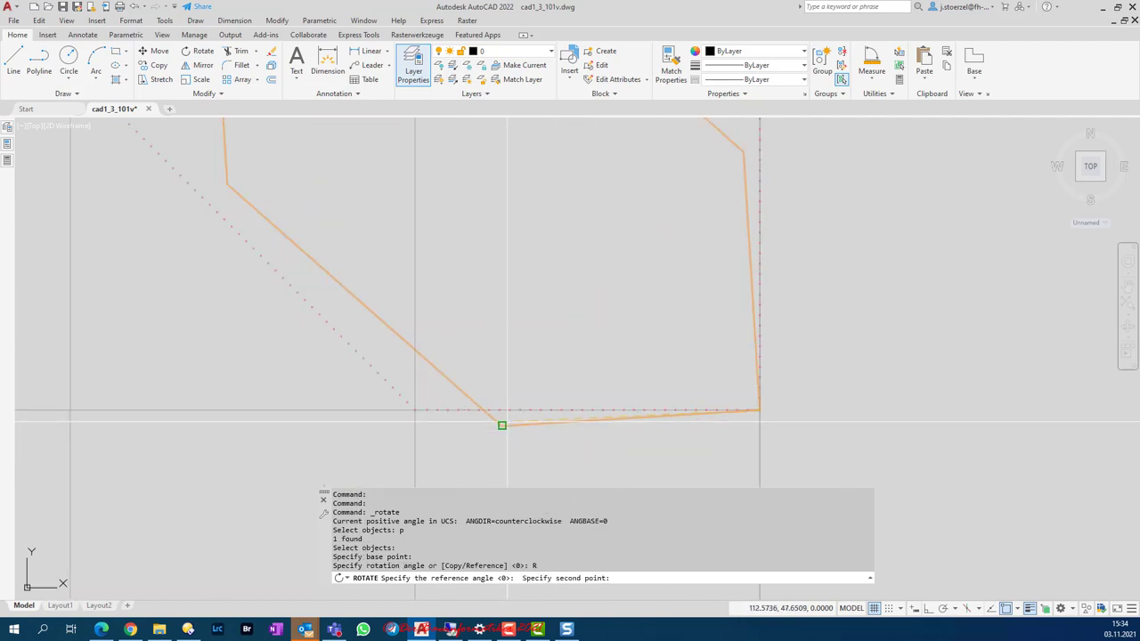
click(501, 425)
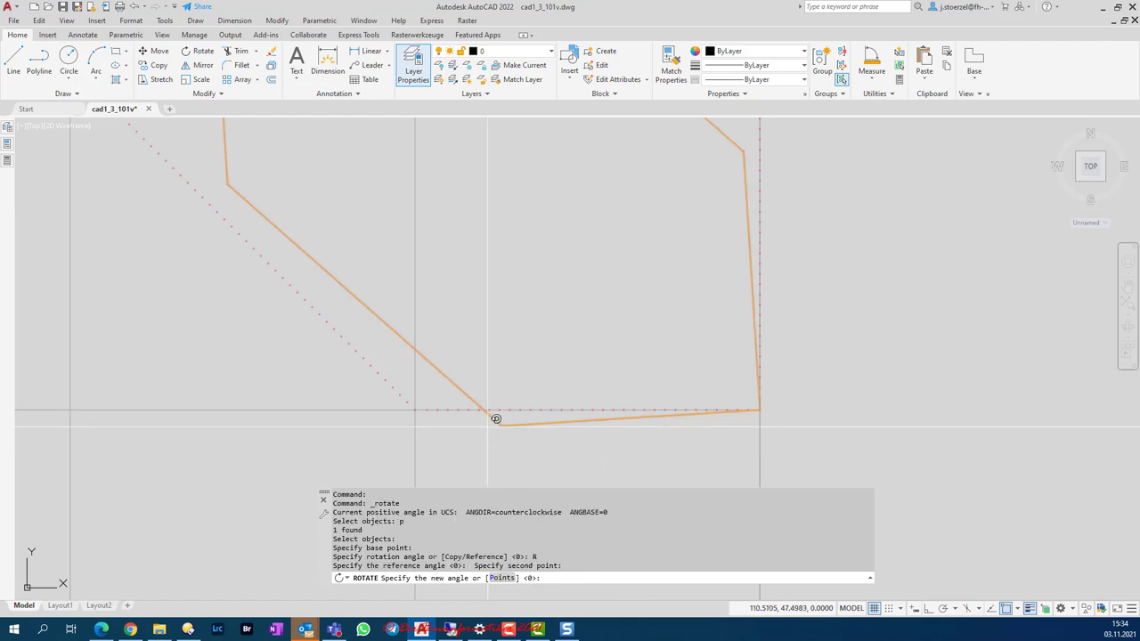
click(423, 402)
scroll(423, 401, down, 5)
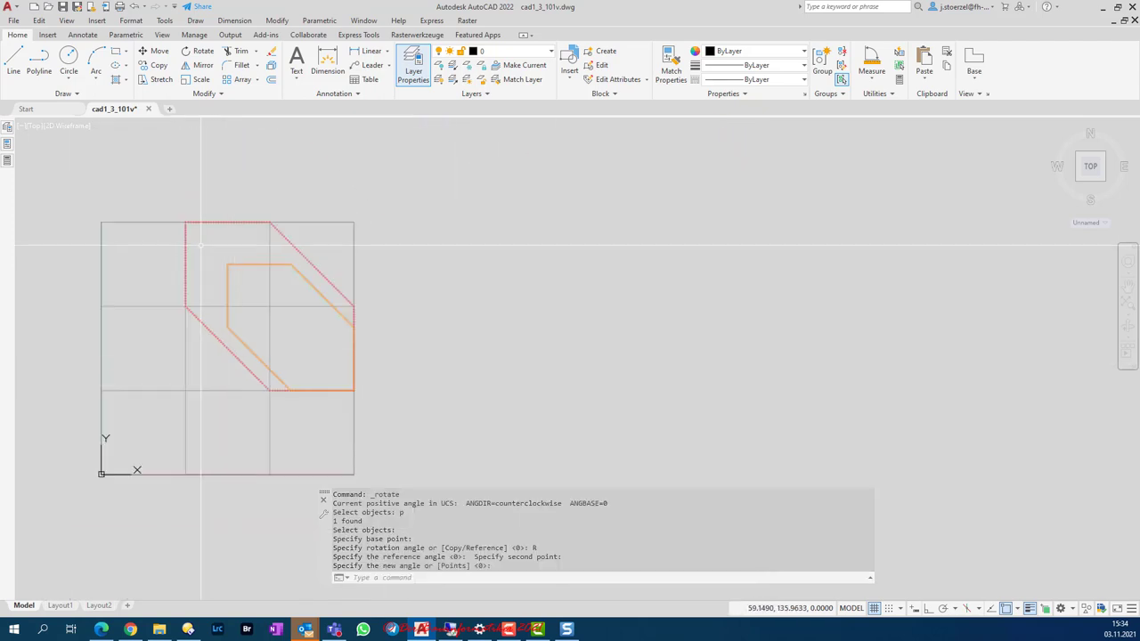
middle_drag(220, 282, 385, 294)
scroll(185, 308, up, 2)
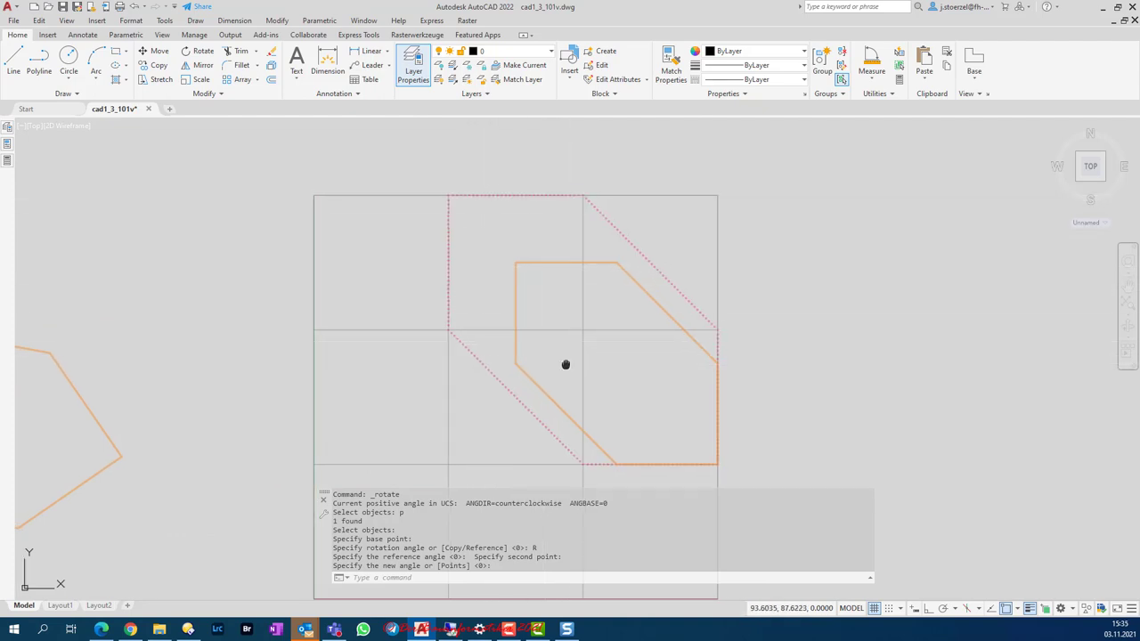
middle_drag(567, 365, 400, 365)
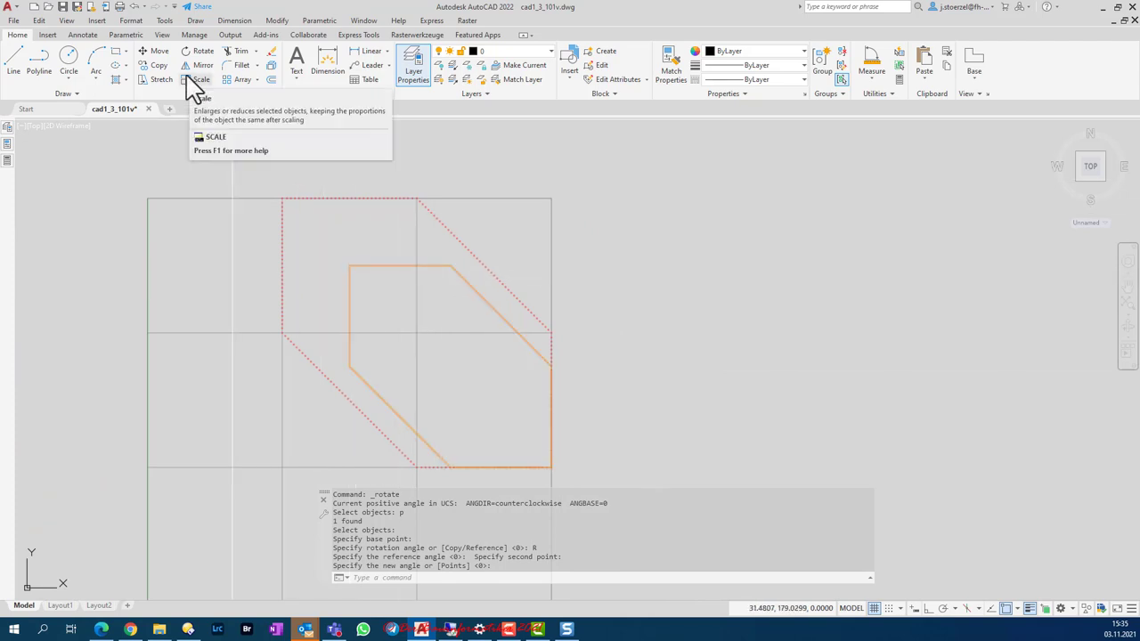
click(374, 266)
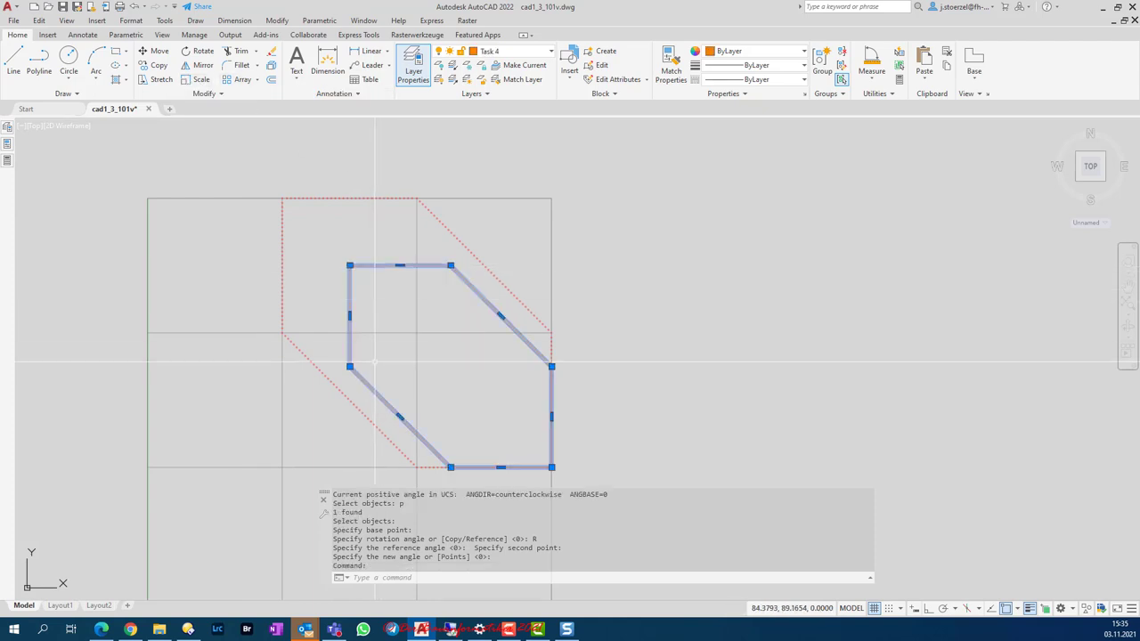
click(200, 80)
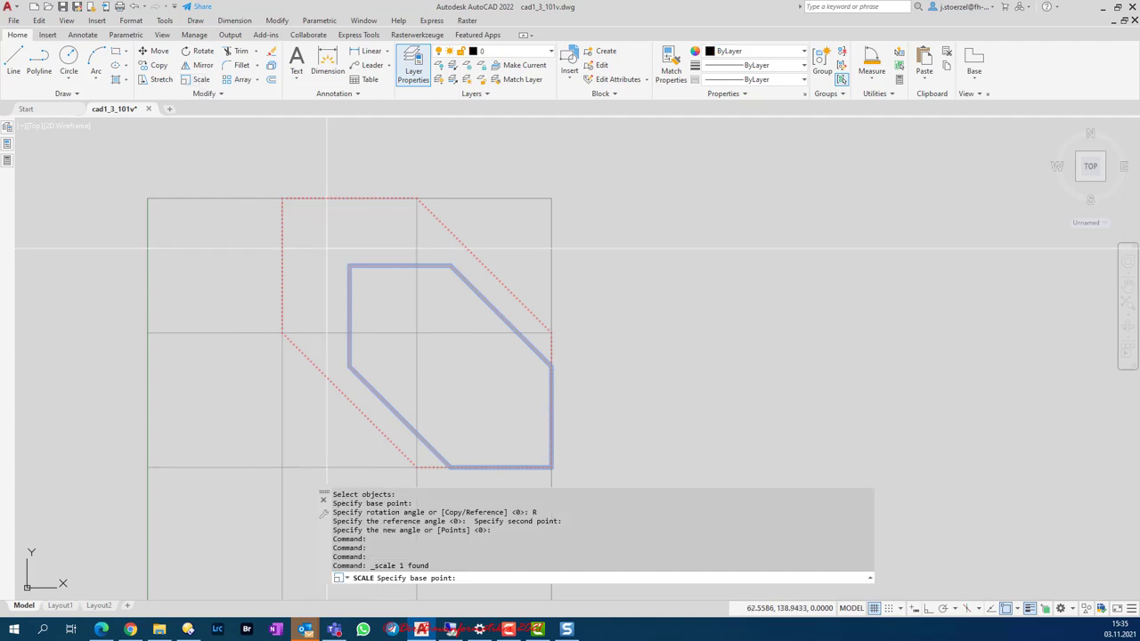
click(552, 466)
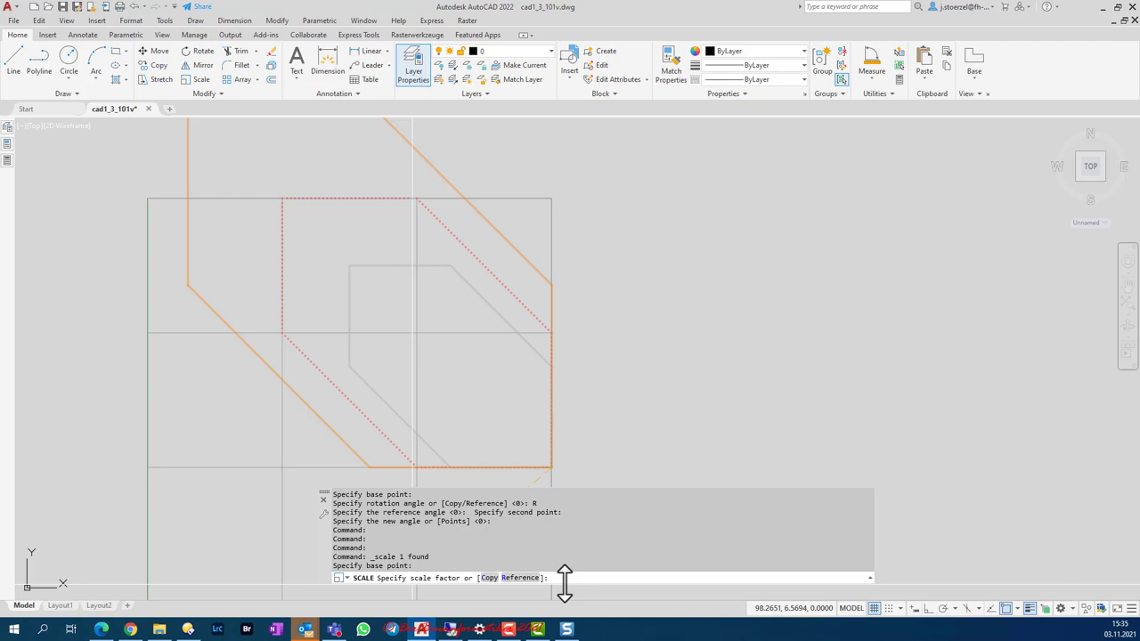
click(520, 579)
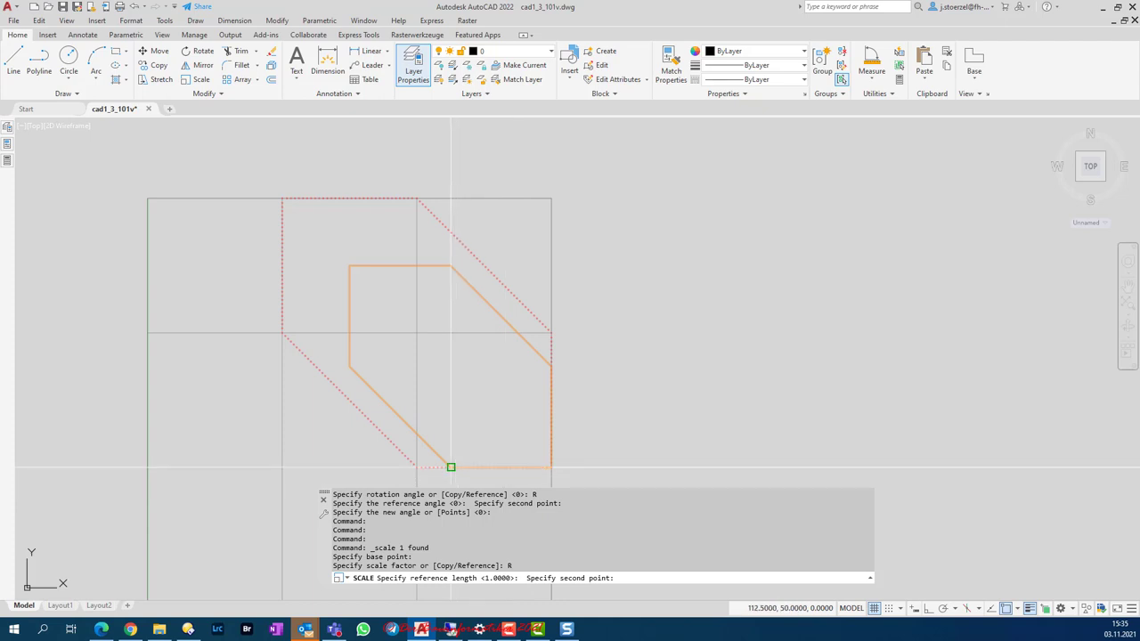
click(451, 467)
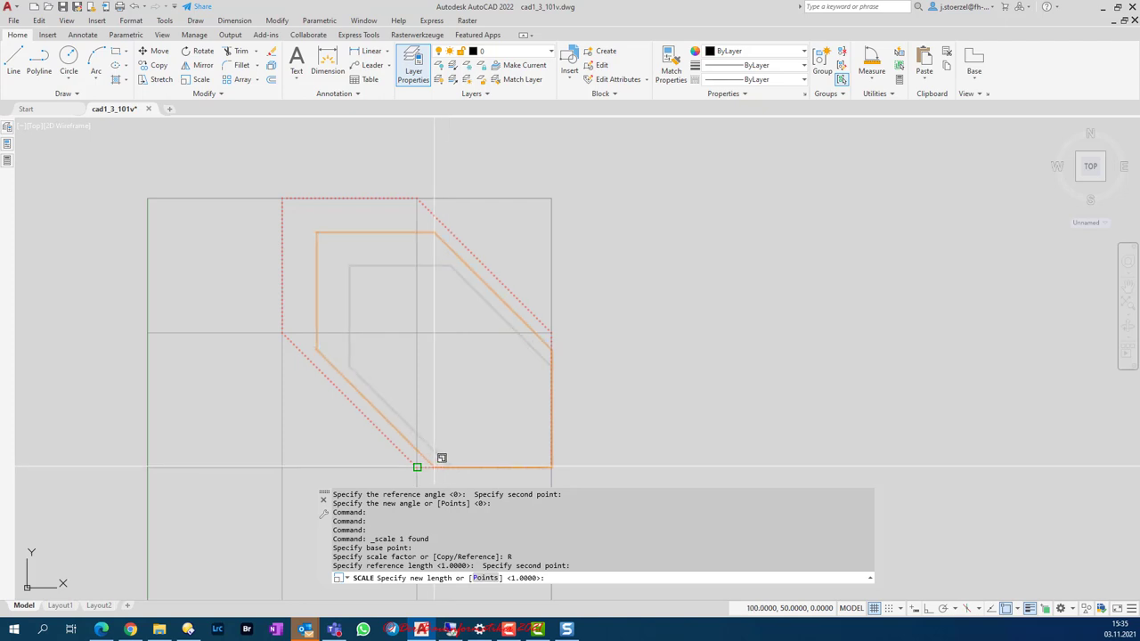
click(417, 466)
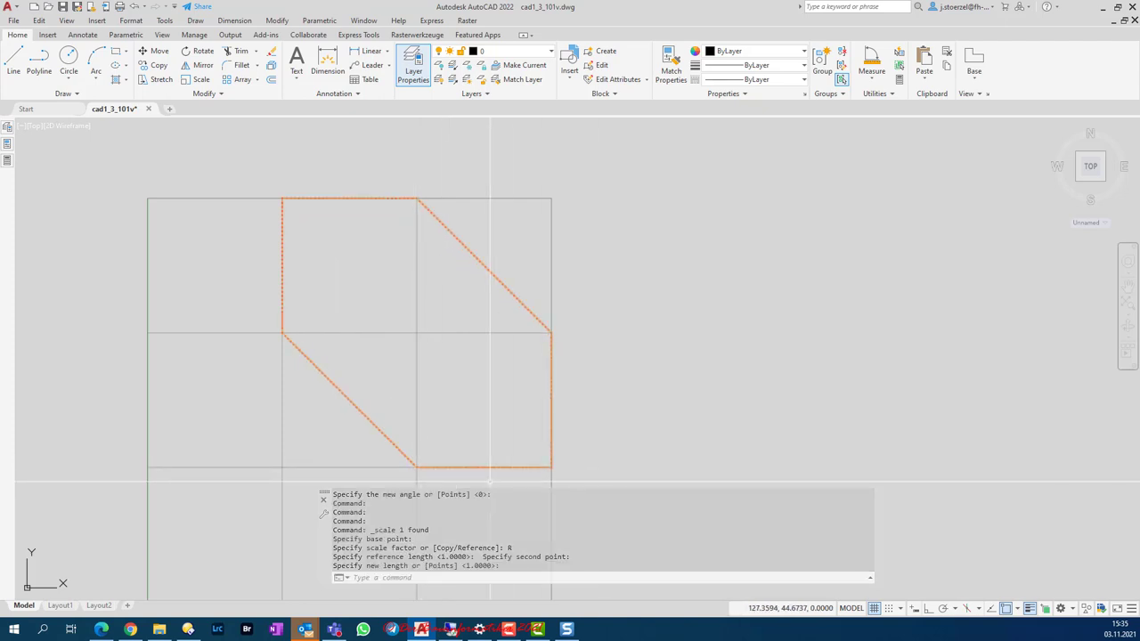
click(134, 7)
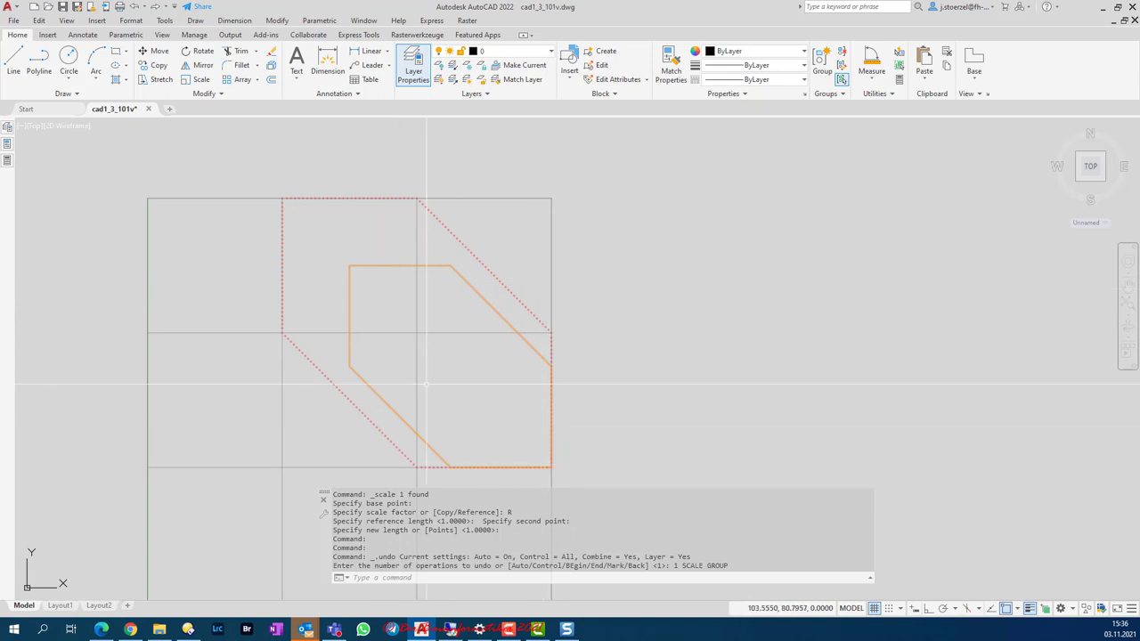
click(411, 266)
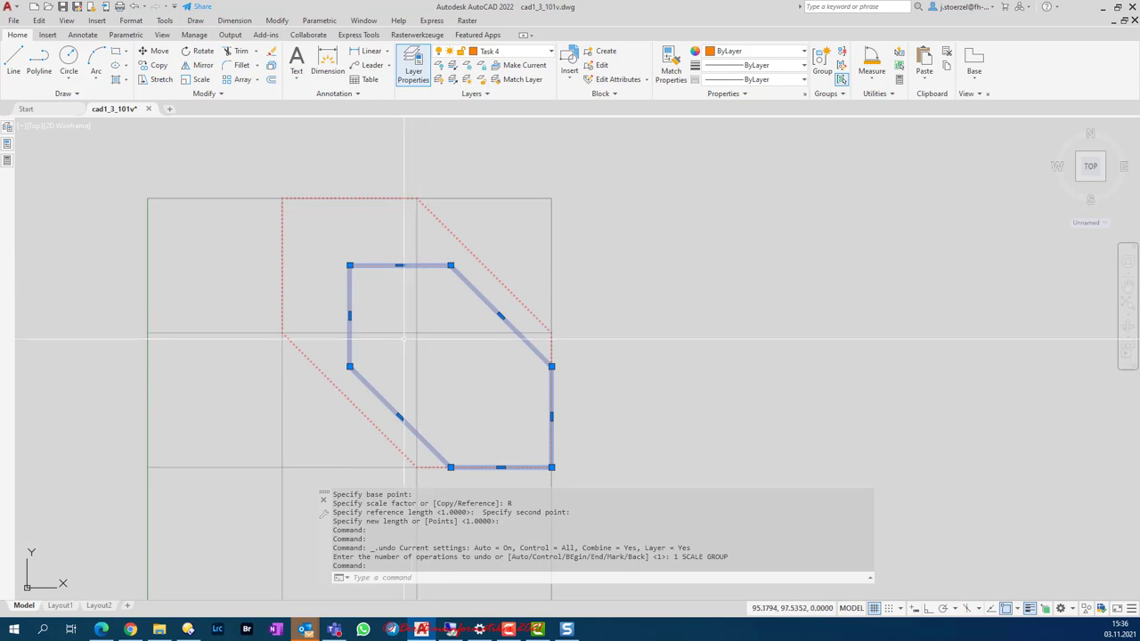
click(196, 82)
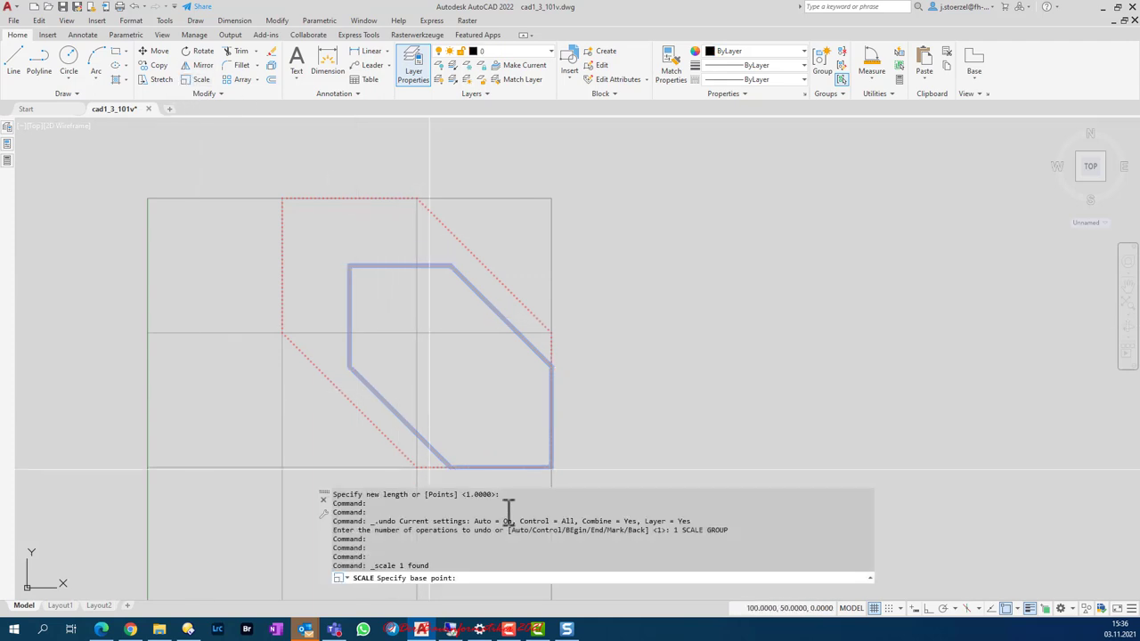
click(551, 467)
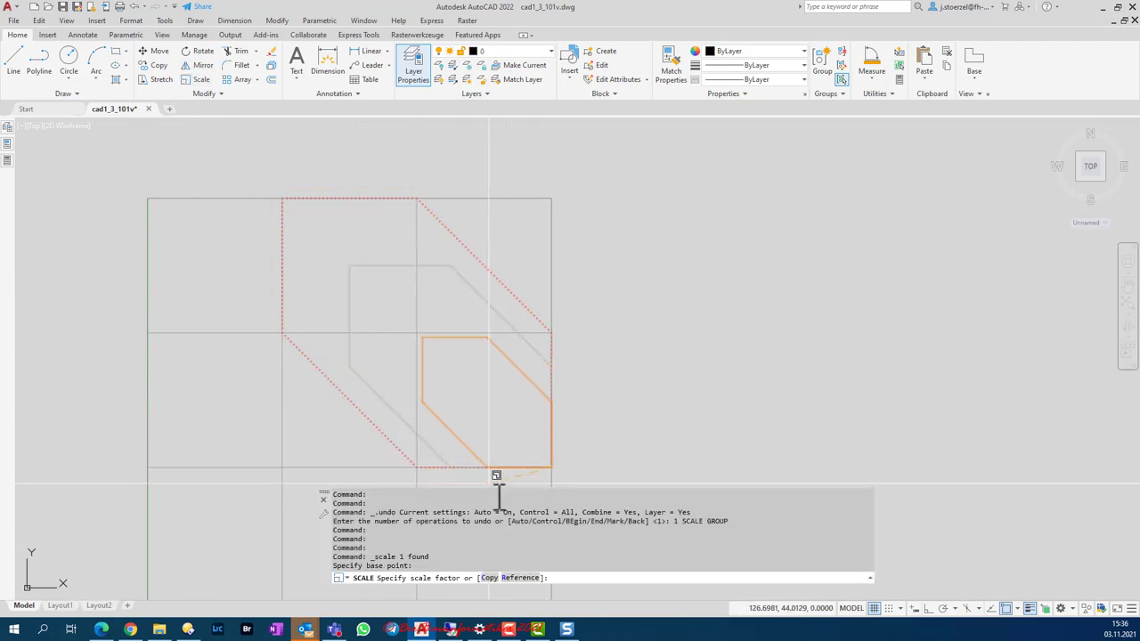
click(519, 578)
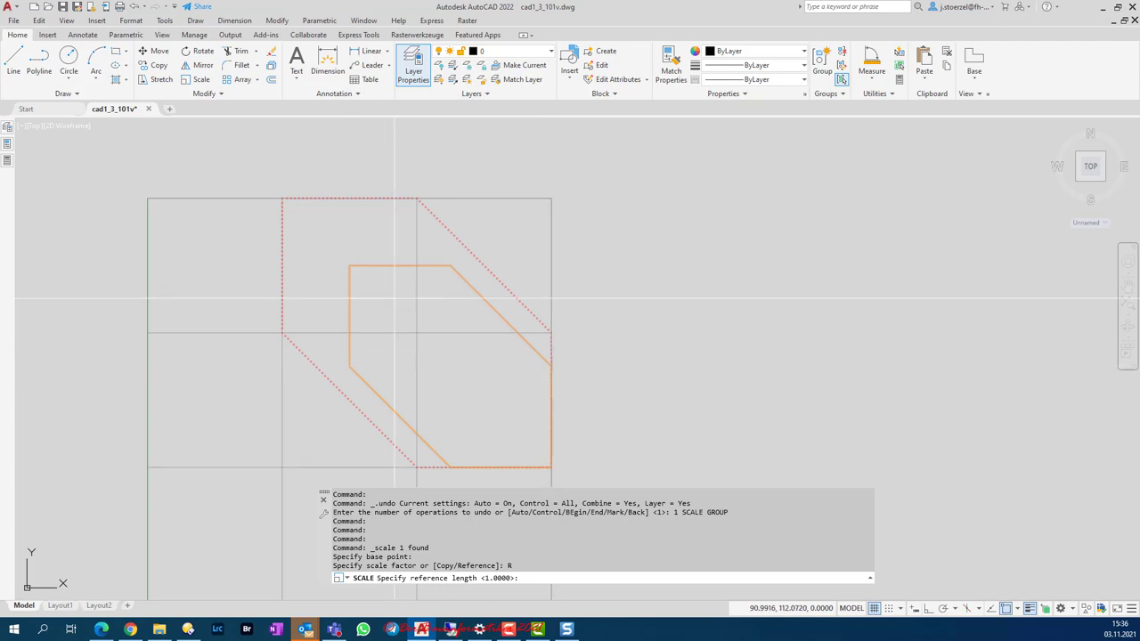
click(450, 266)
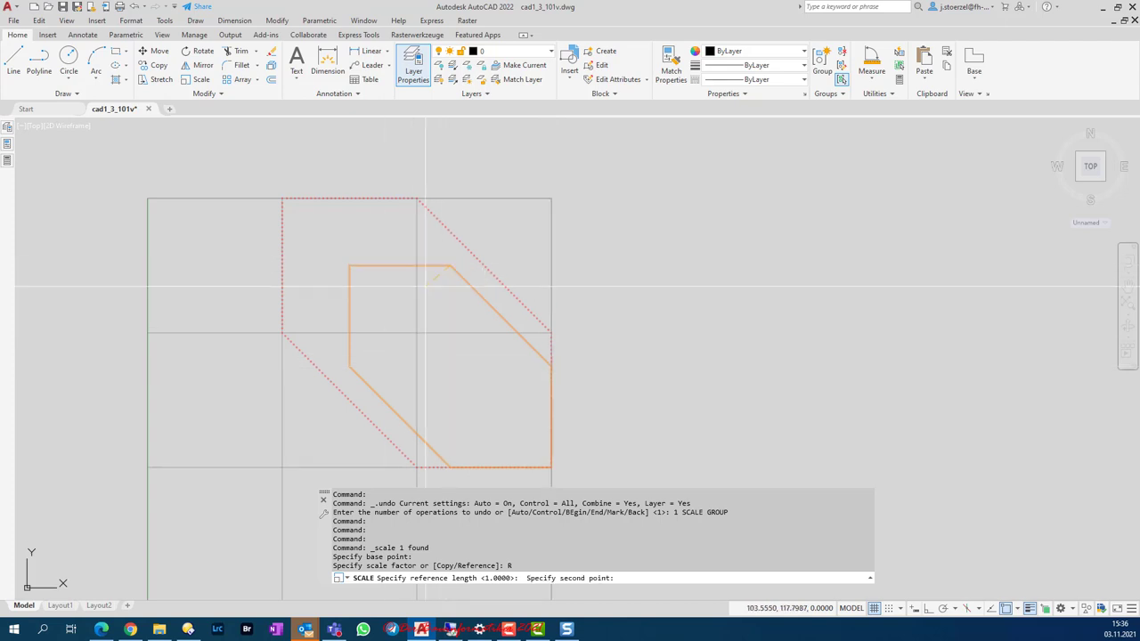
click(350, 266)
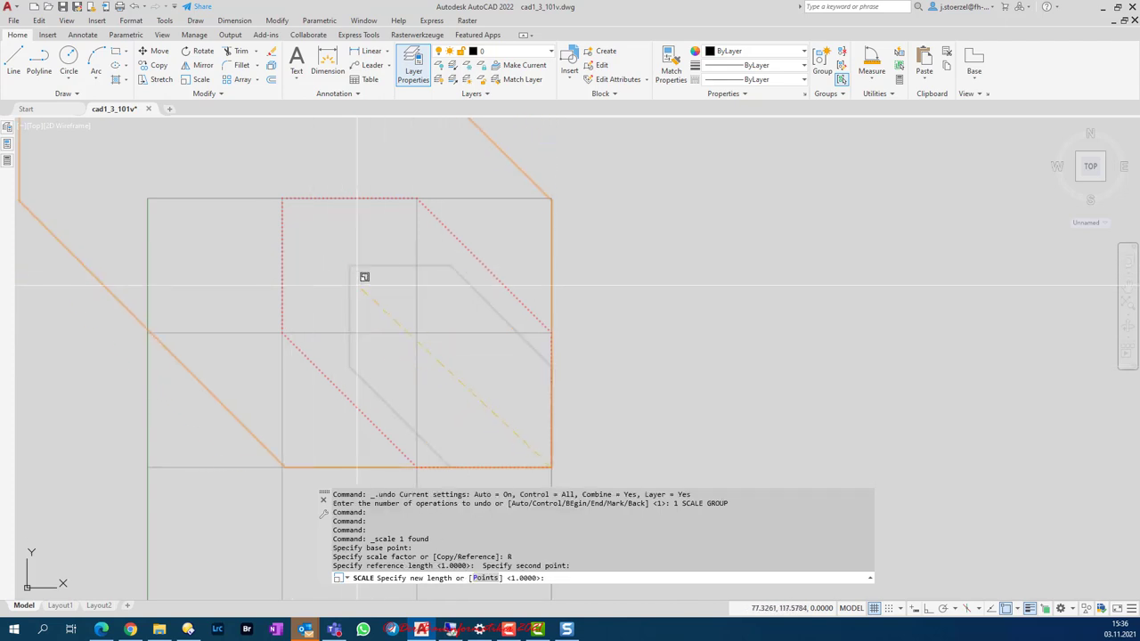
scroll(364, 275, down, 3)
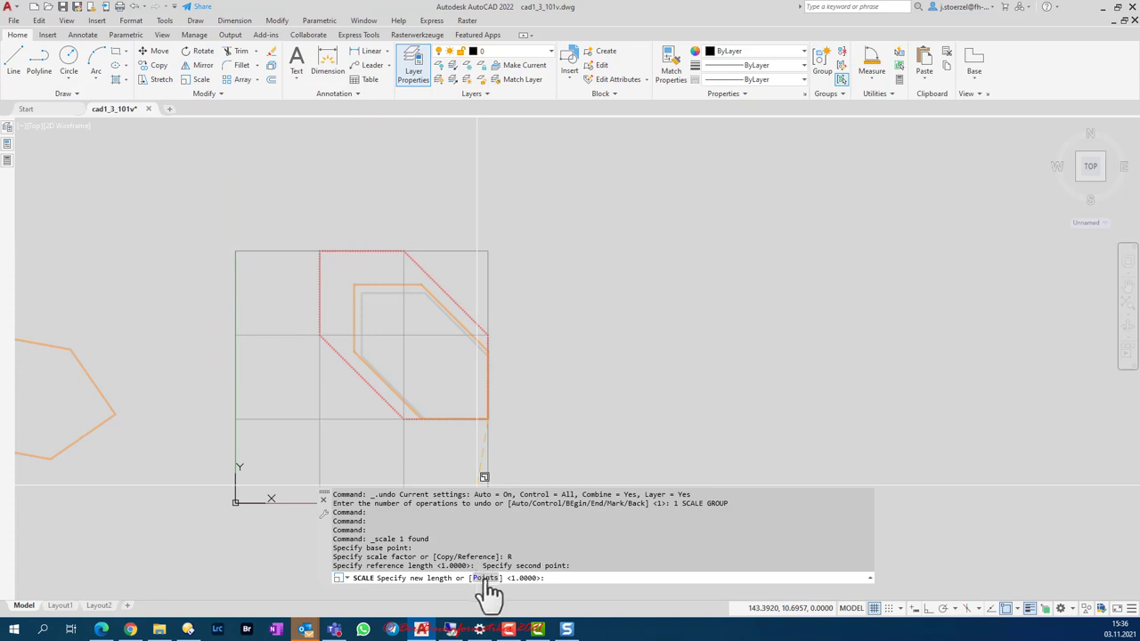
text(P)
key(Return)
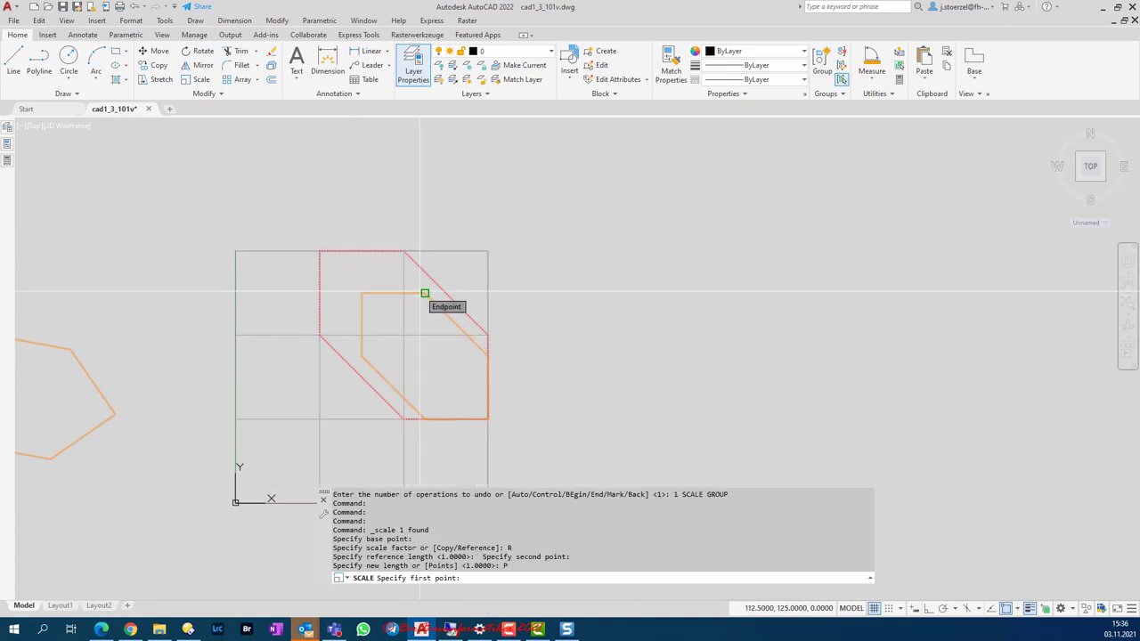
click(404, 251)
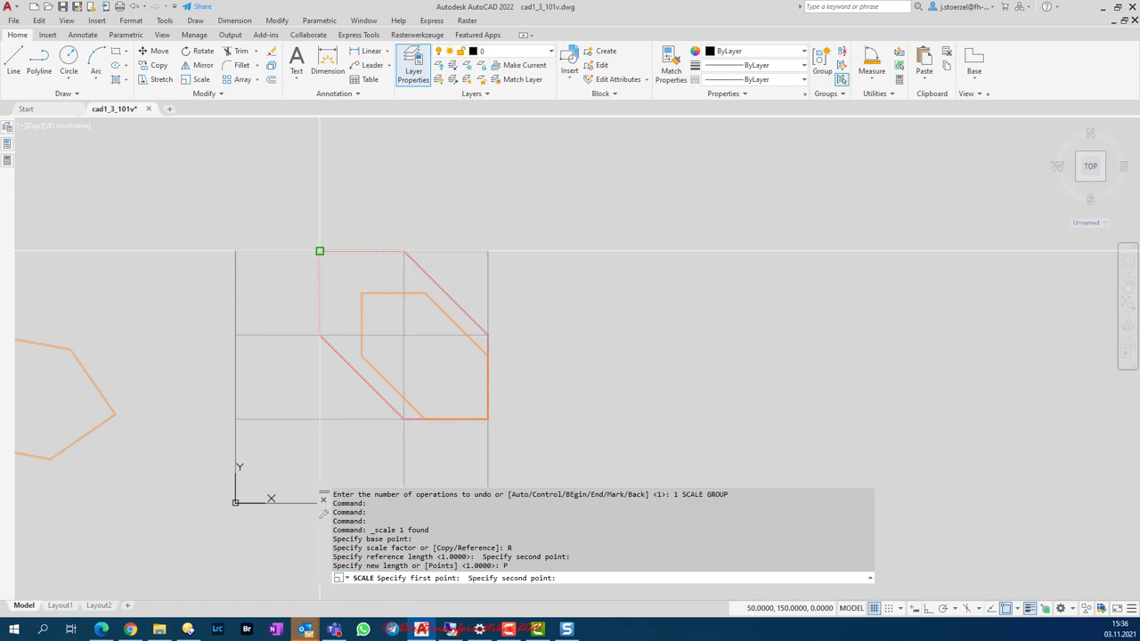
click(320, 251)
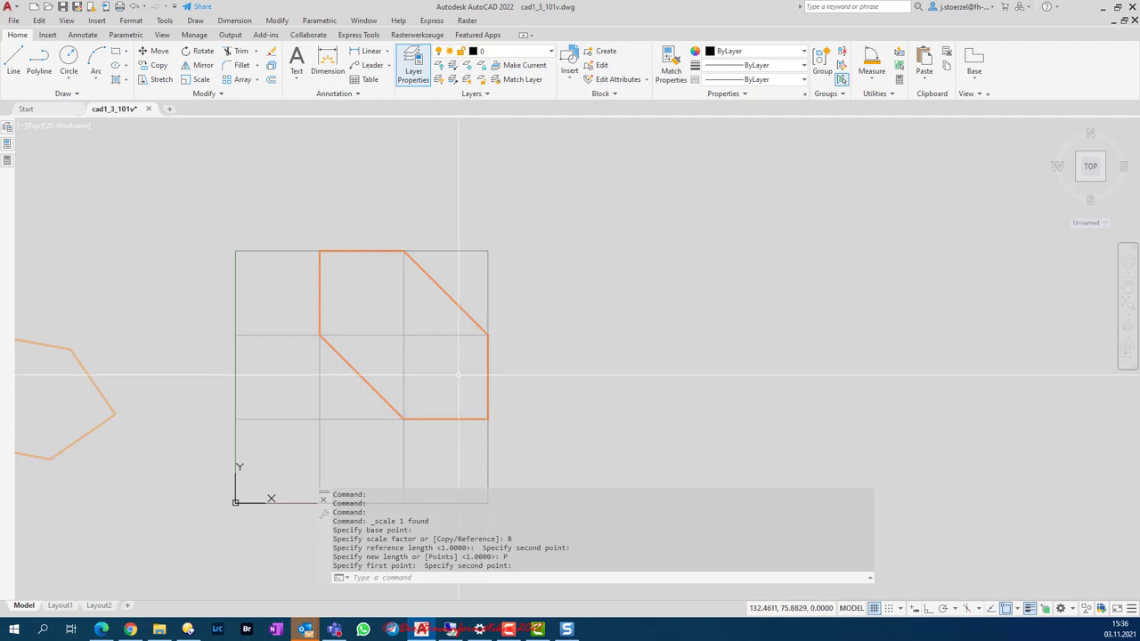
middle_drag(453, 391, 442, 427)
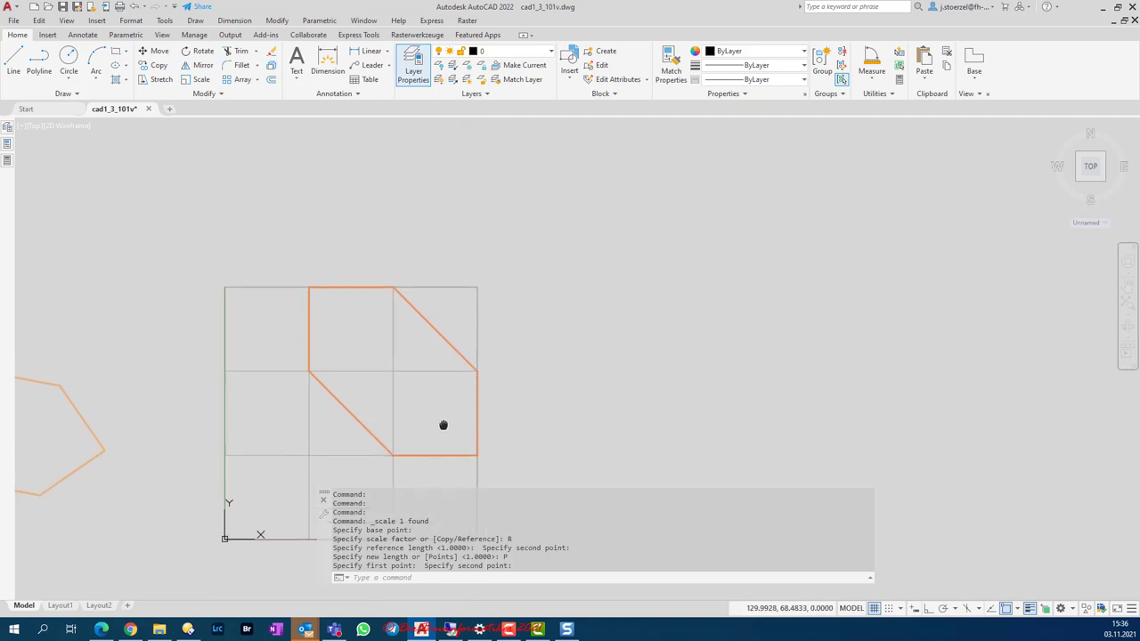
click(134, 6)
click(133, 6)
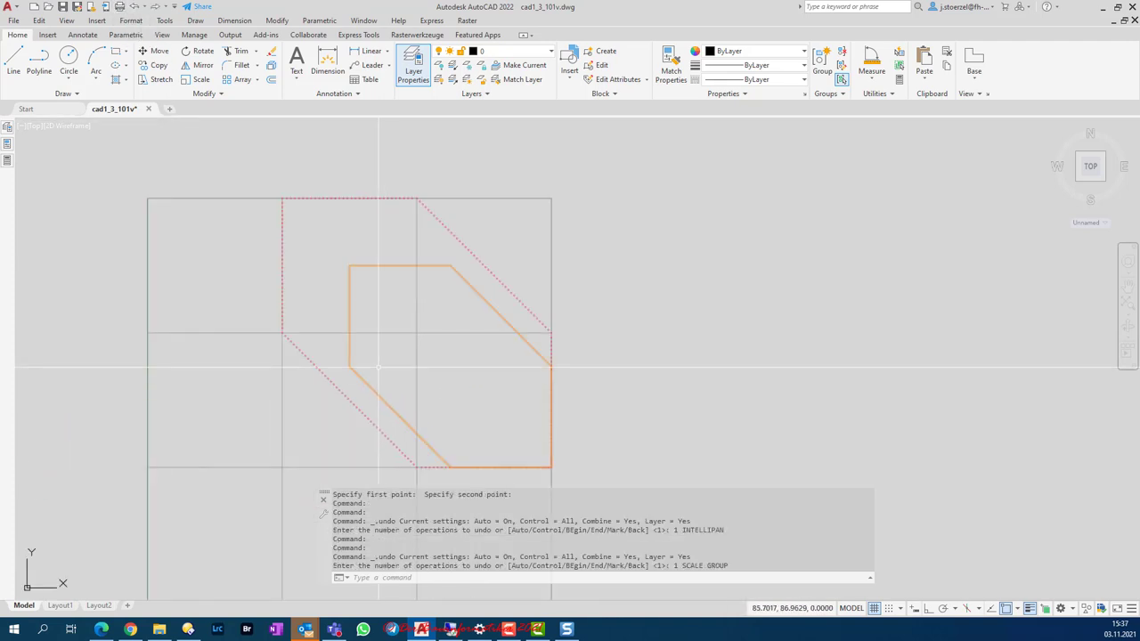
scroll(367, 346, down, 2)
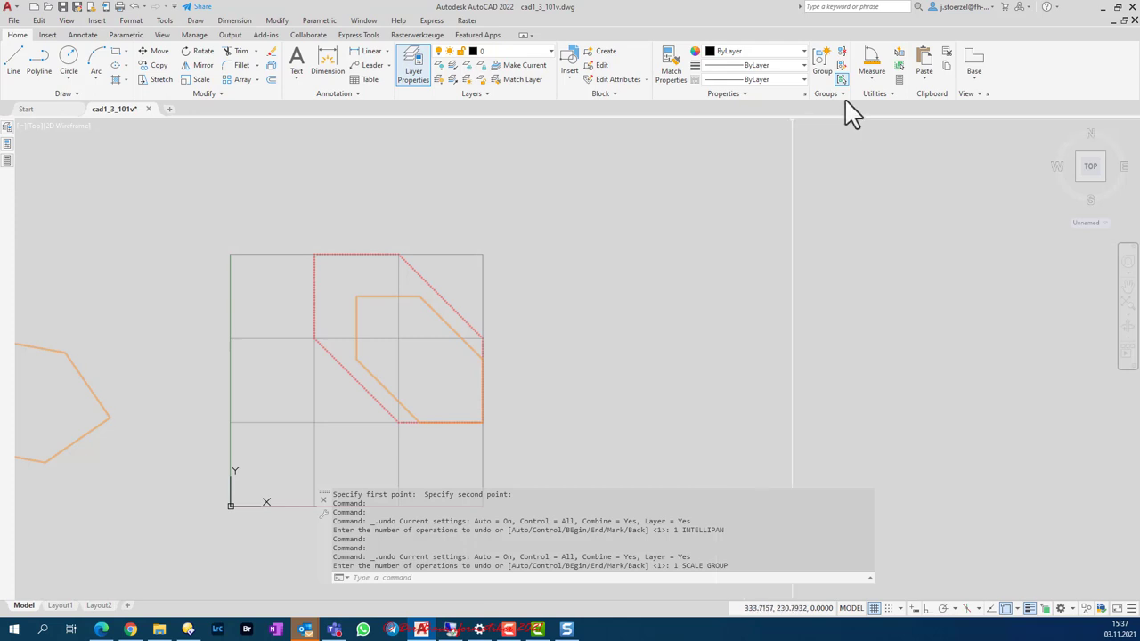
Step: Open QuickCalc from the Utilities panel and dock it on the left with Auto-hide off
click(906, 86)
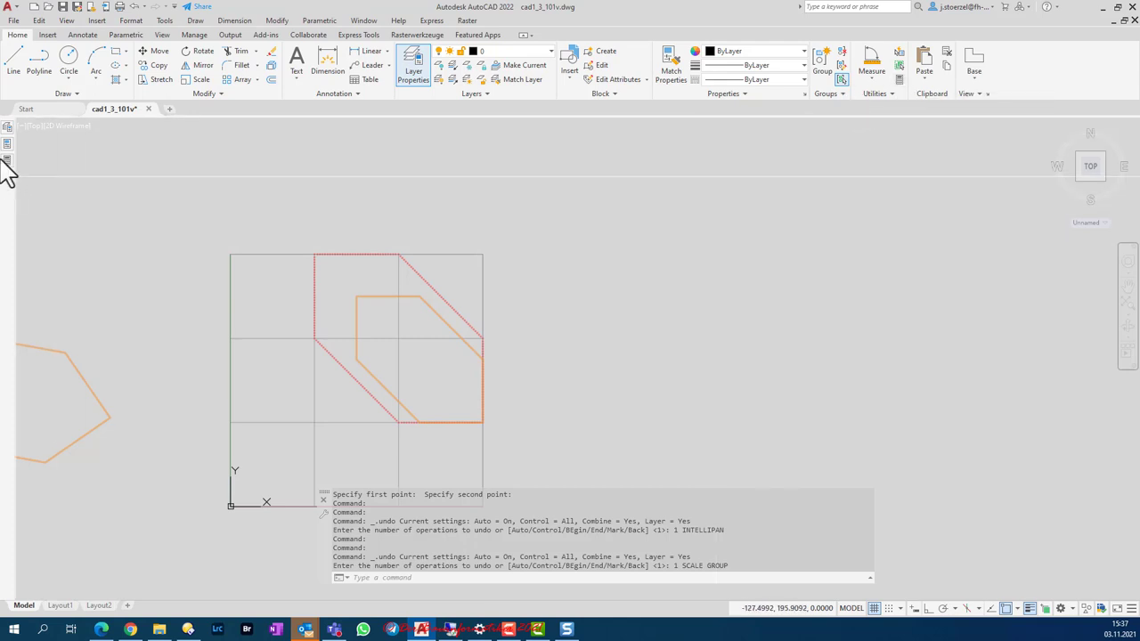
mouse_move(4, 159)
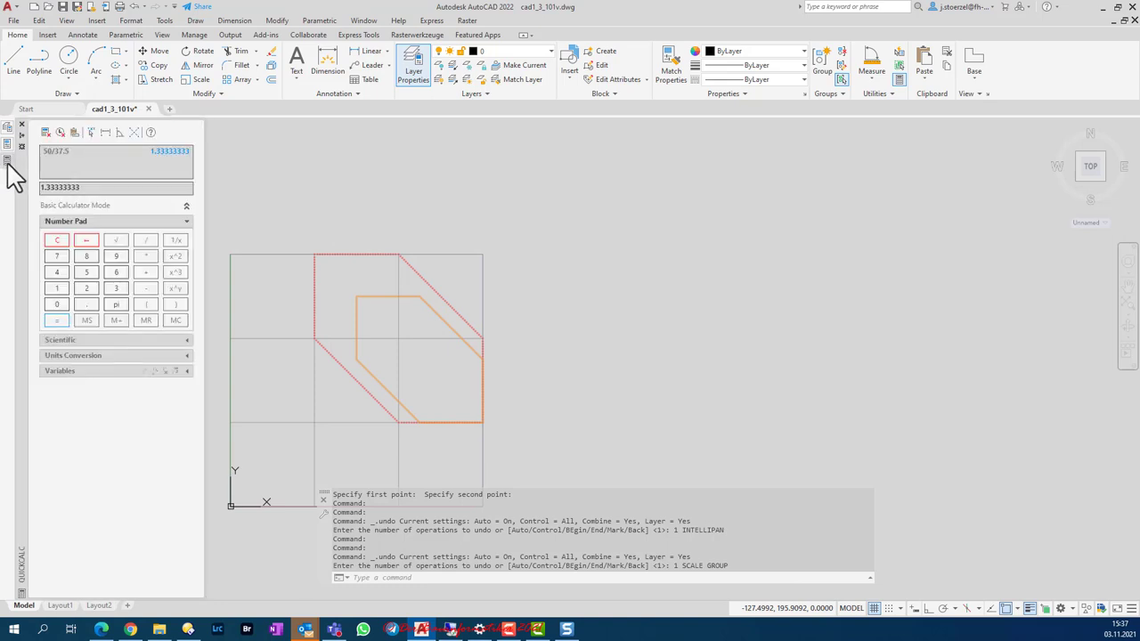
click(21, 135)
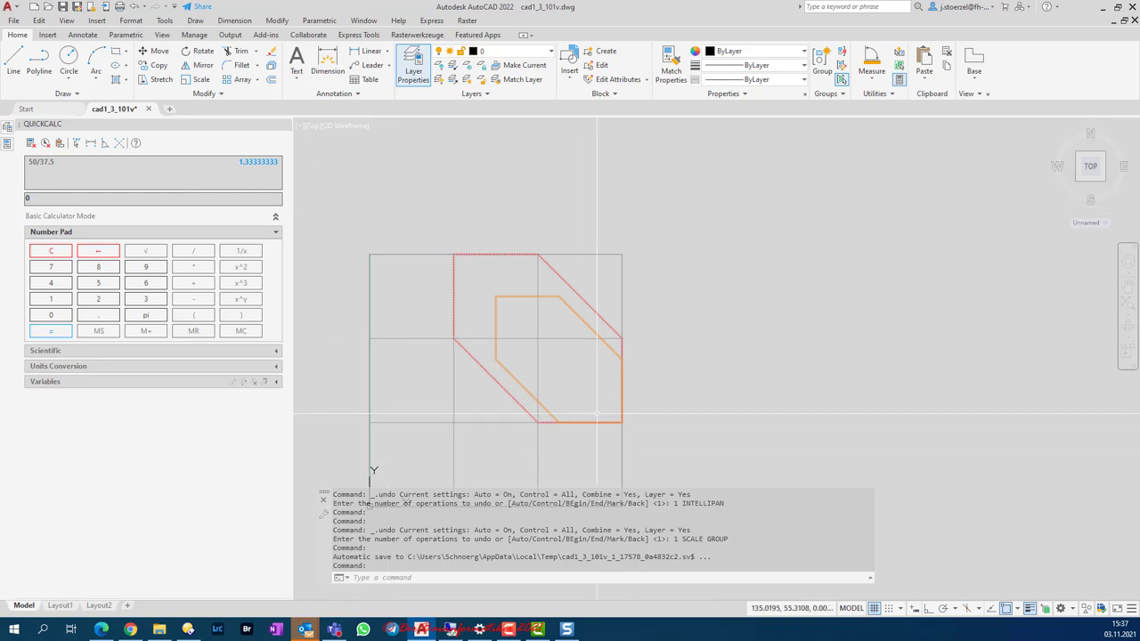
scroll(573, 408, up, 2)
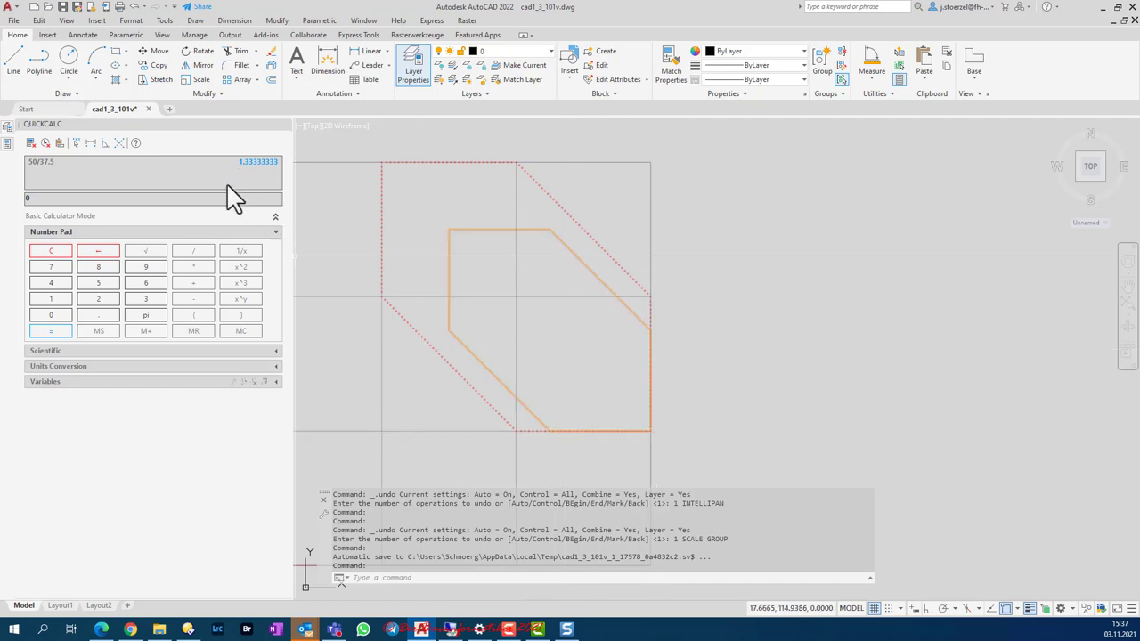
Step: Measure the template edge (50) and hexagon edge (37.5), then evaluate 50/37.5 = 1.33333333
click(91, 143)
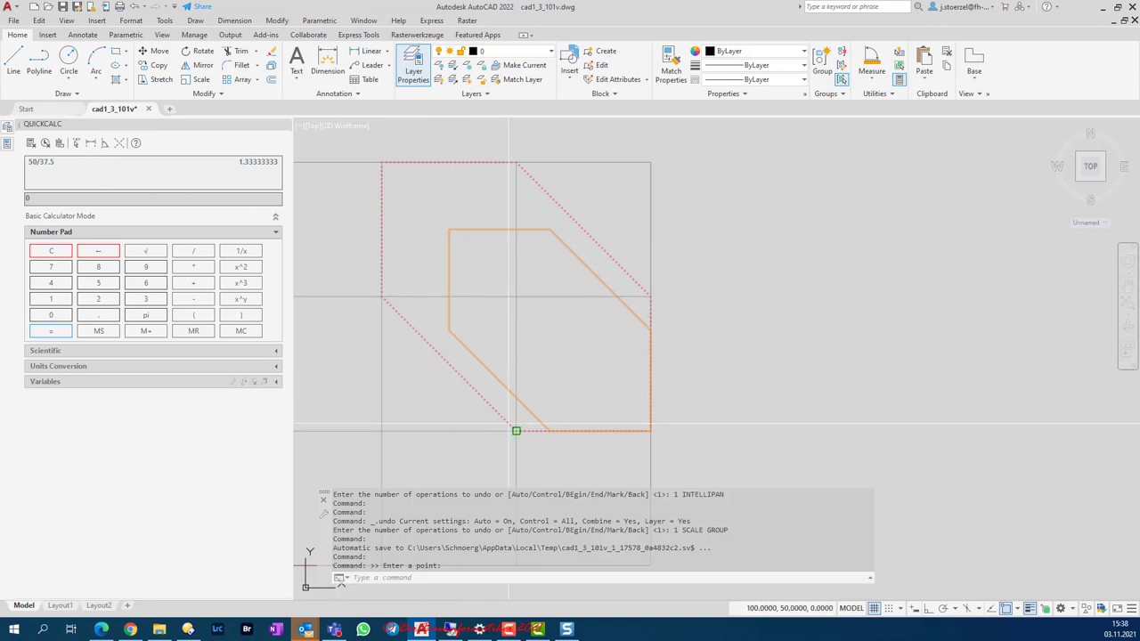
click(515, 430)
click(651, 430)
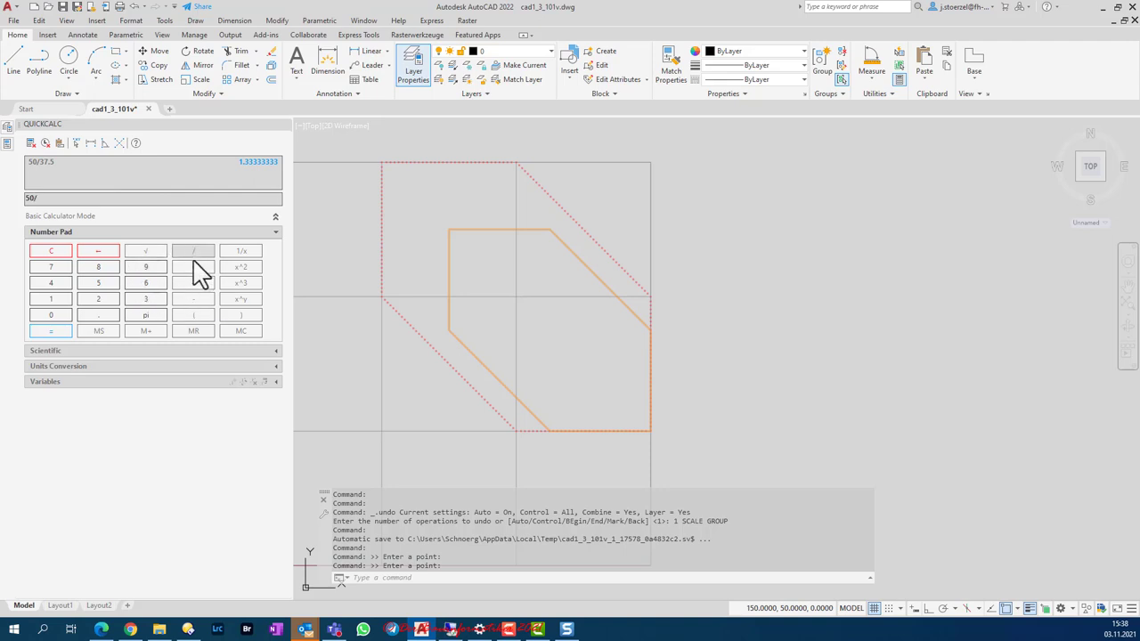
click(89, 142)
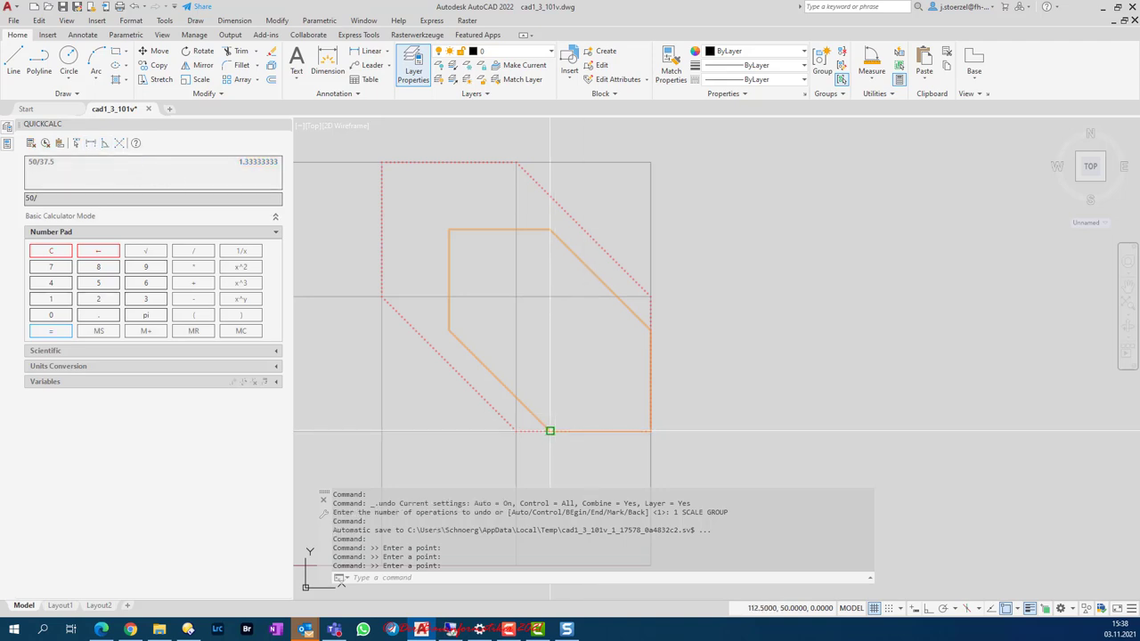
click(550, 430)
click(651, 430)
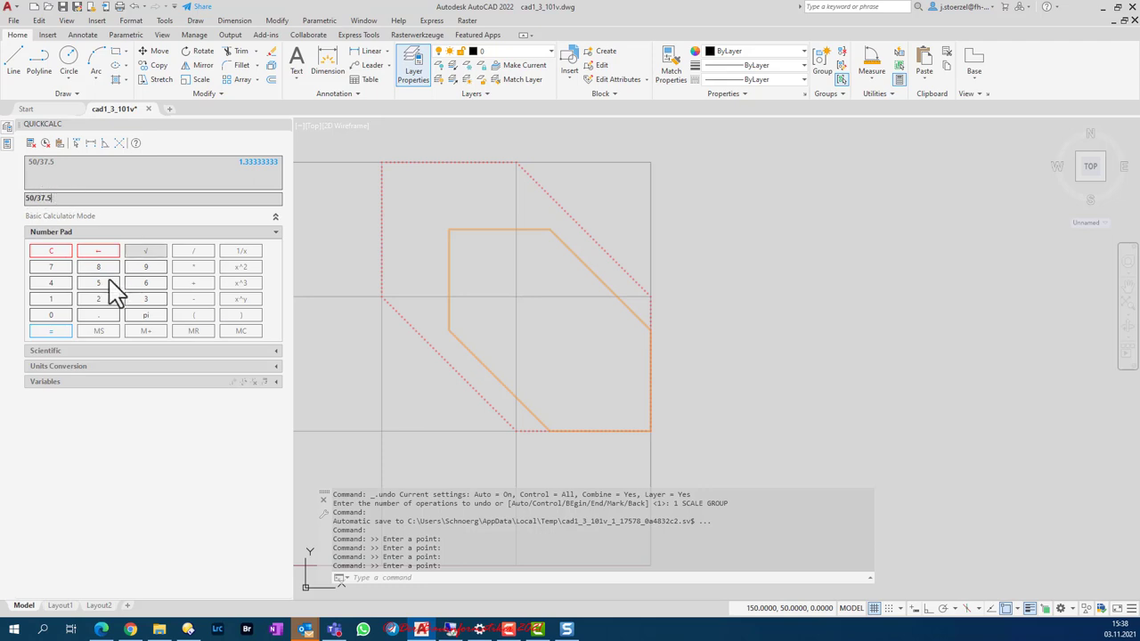
click(50, 331)
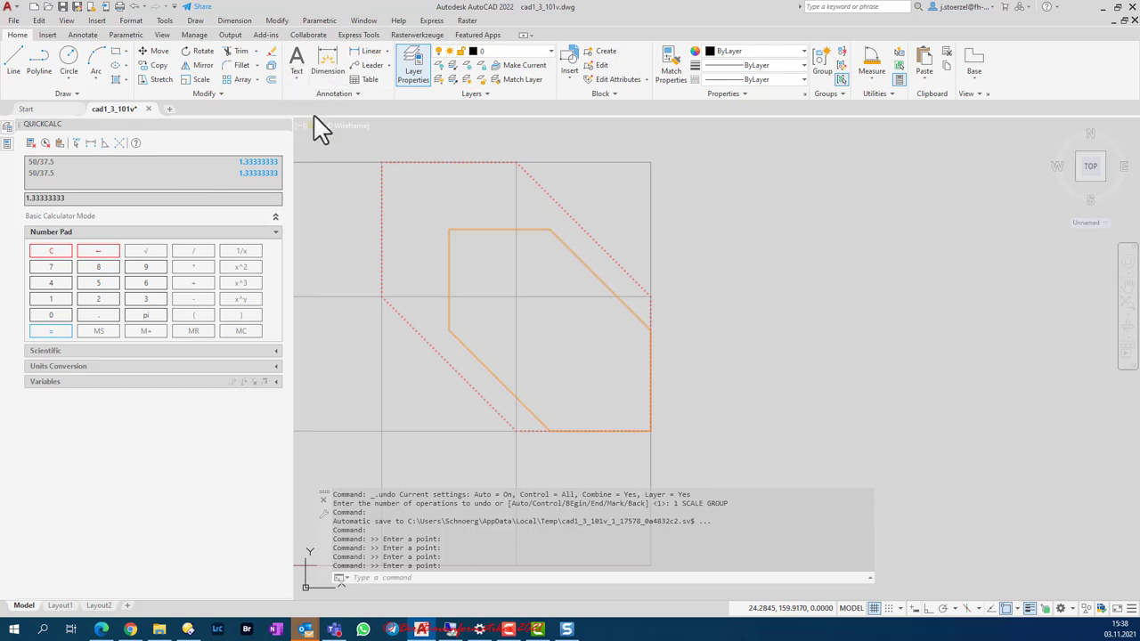
Step: Scale the orange hexagon by 1.33333333 from QuickCalc about its lower-right corner
click(196, 80)
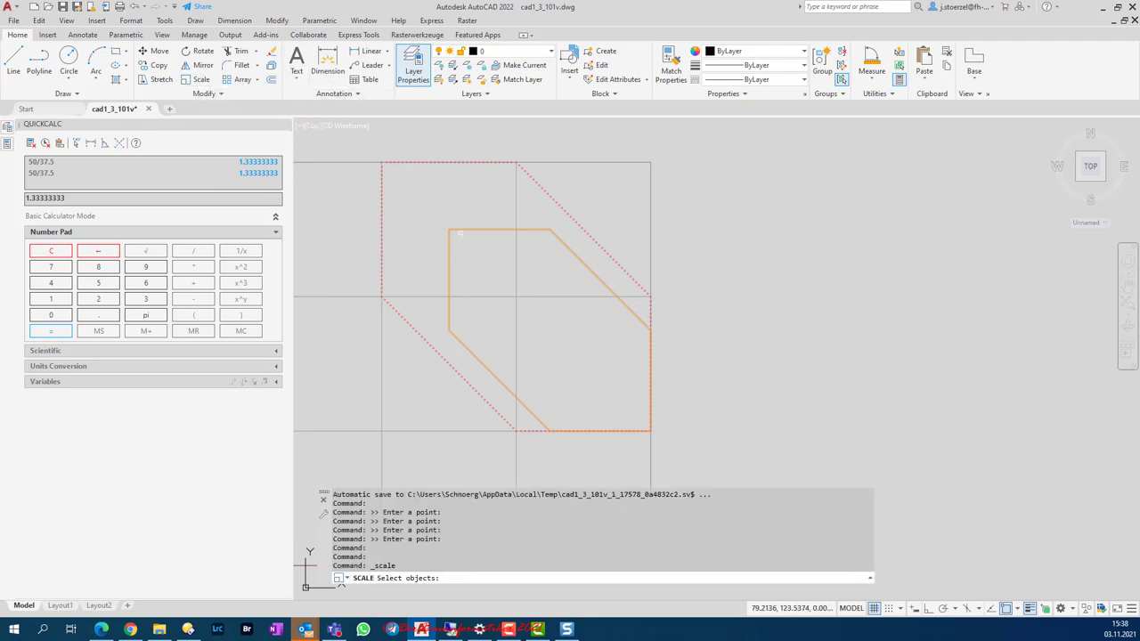
click(459, 233)
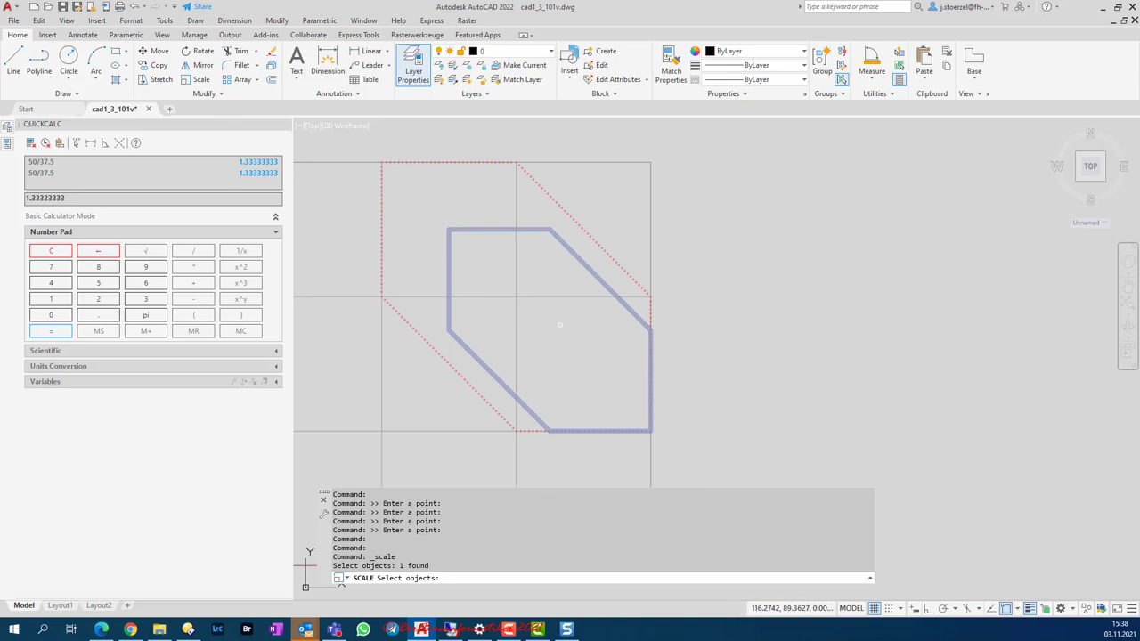
key(Return)
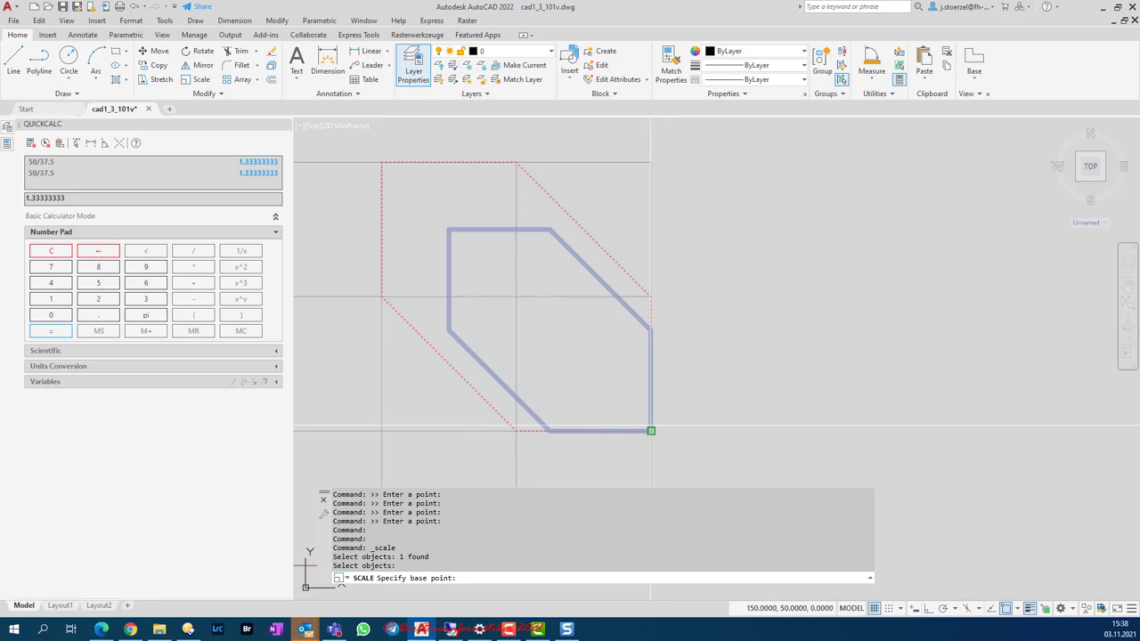
click(651, 431)
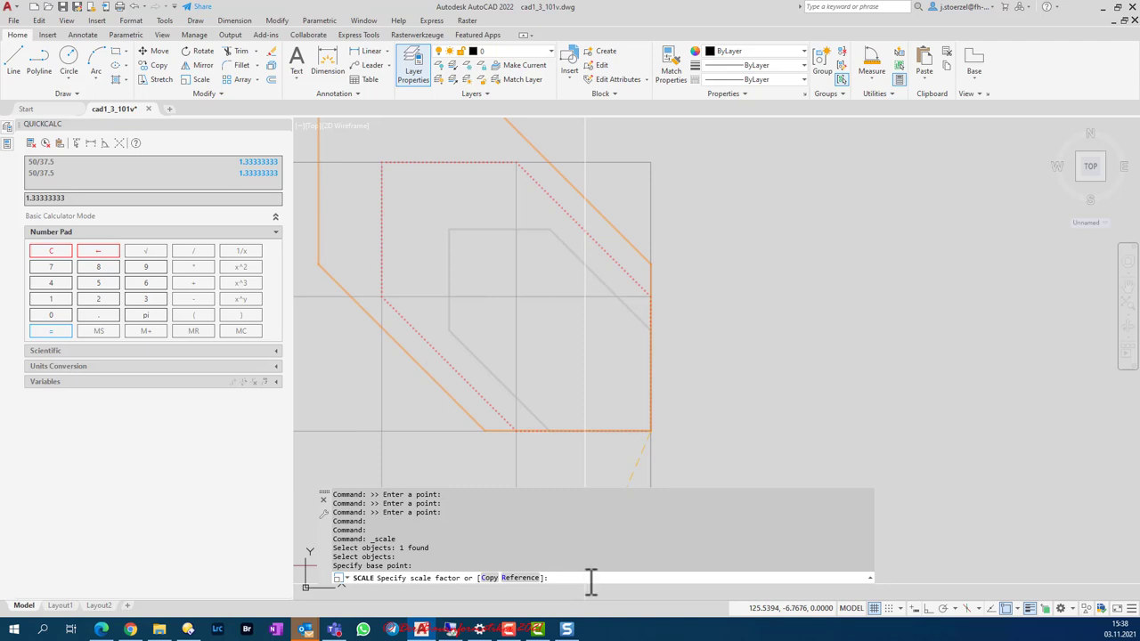
right_click(256, 181)
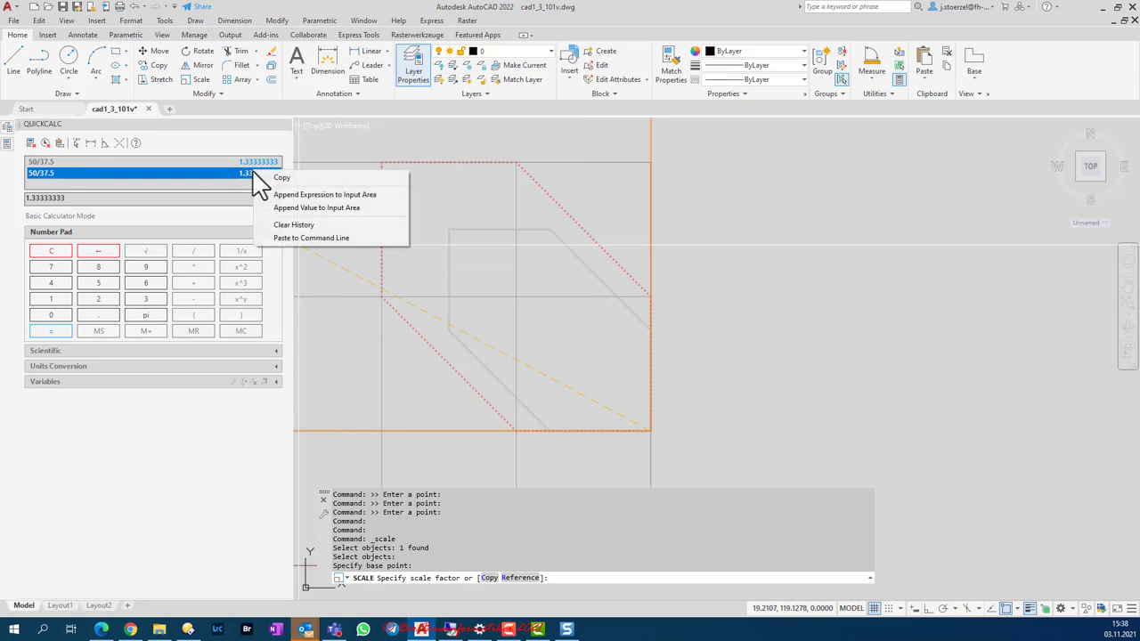
click(298, 237)
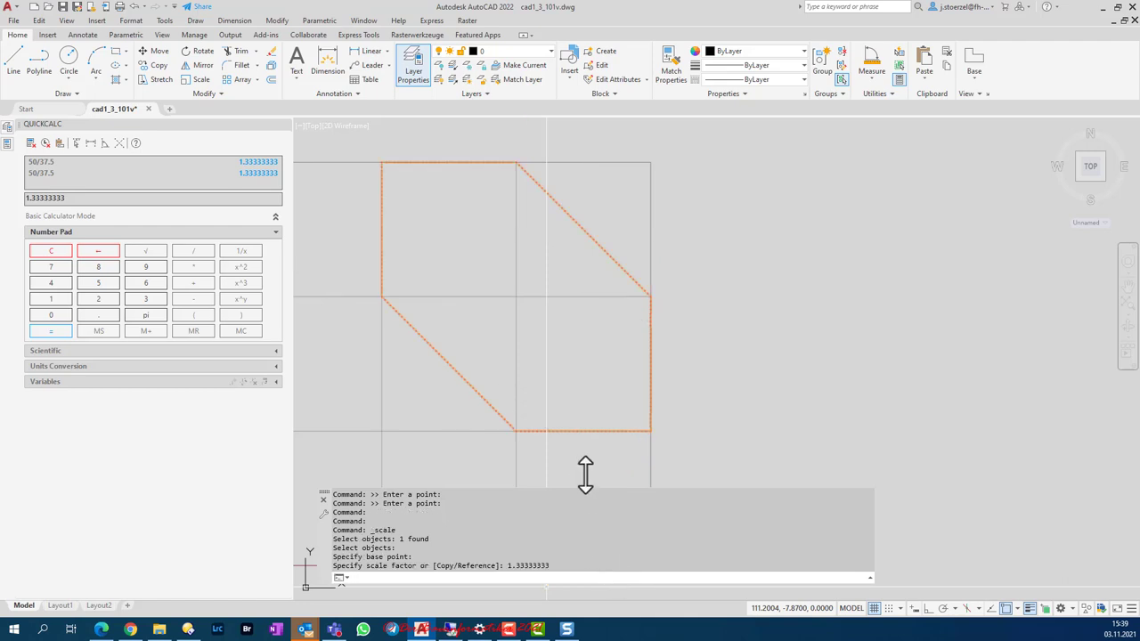
key(Return)
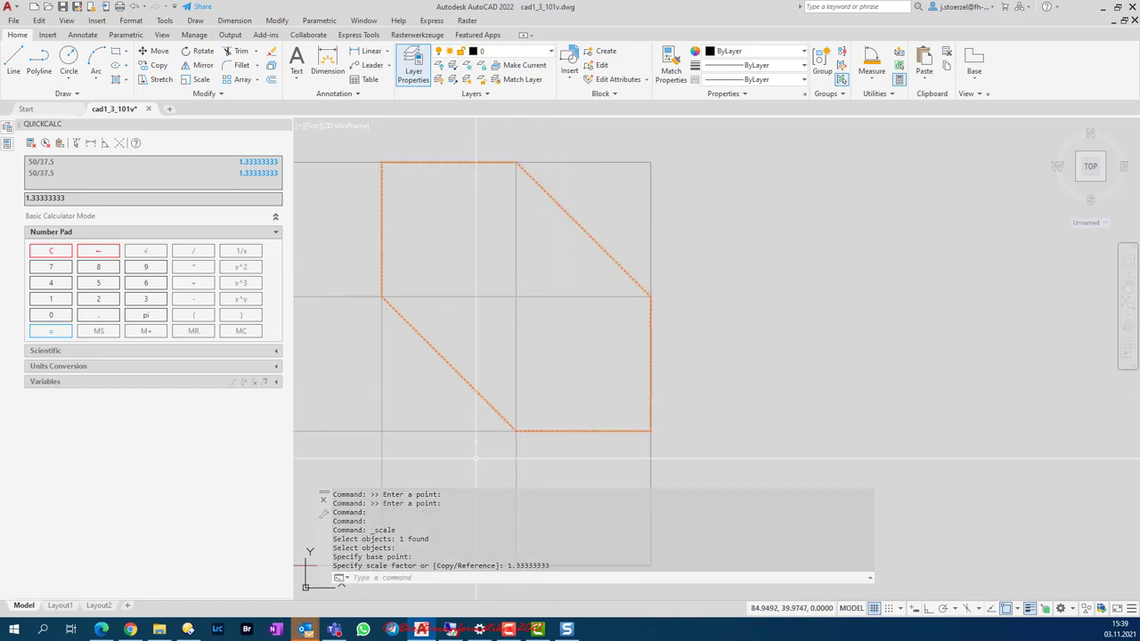
scroll(472, 459, down, 2)
mouse_move(472, 459)
middle_down()
mouse_move(561, 401)
mouse_move(634, 402)
middle_up()
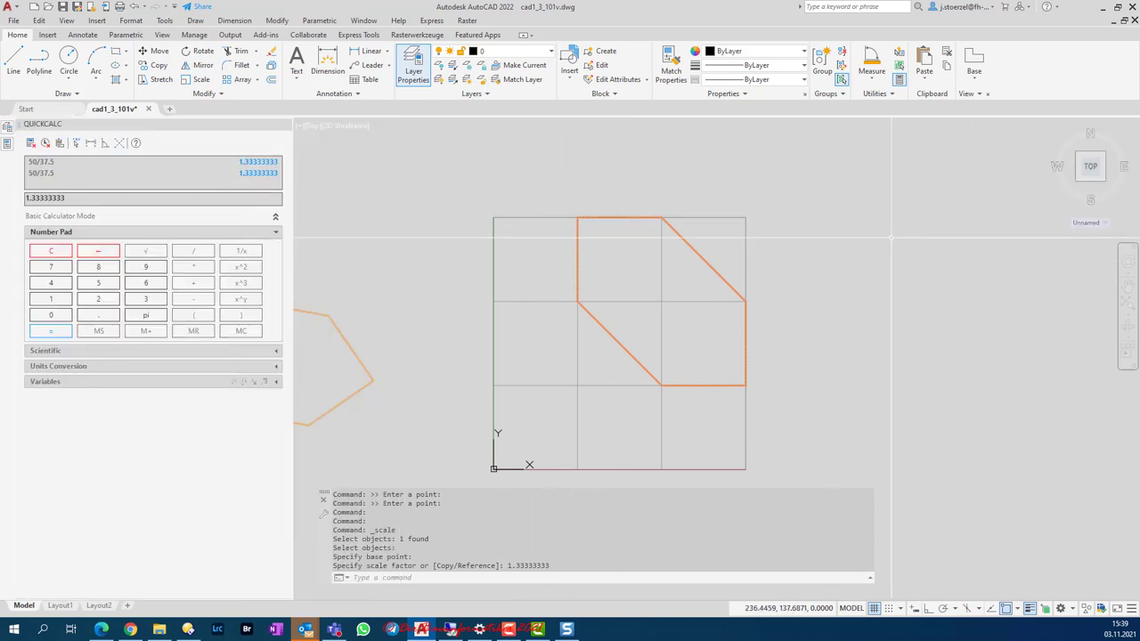
scroll(892, 271, down, 2)
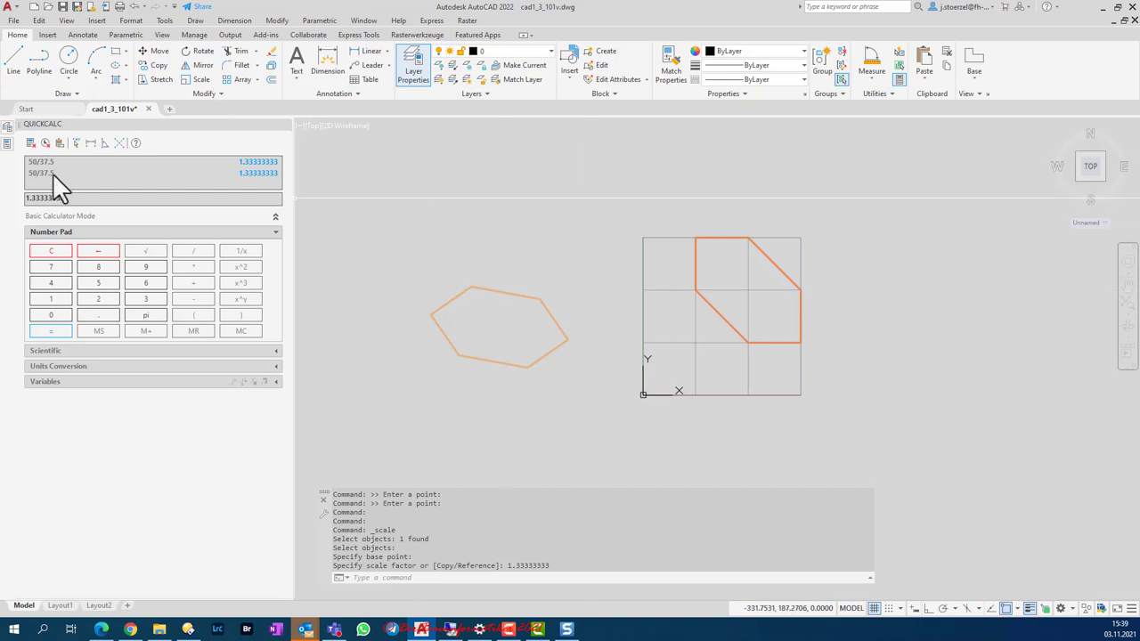
Step: Auto-hide the QuickCalc palette and recentre the grid and hexagon in view
click(7, 143)
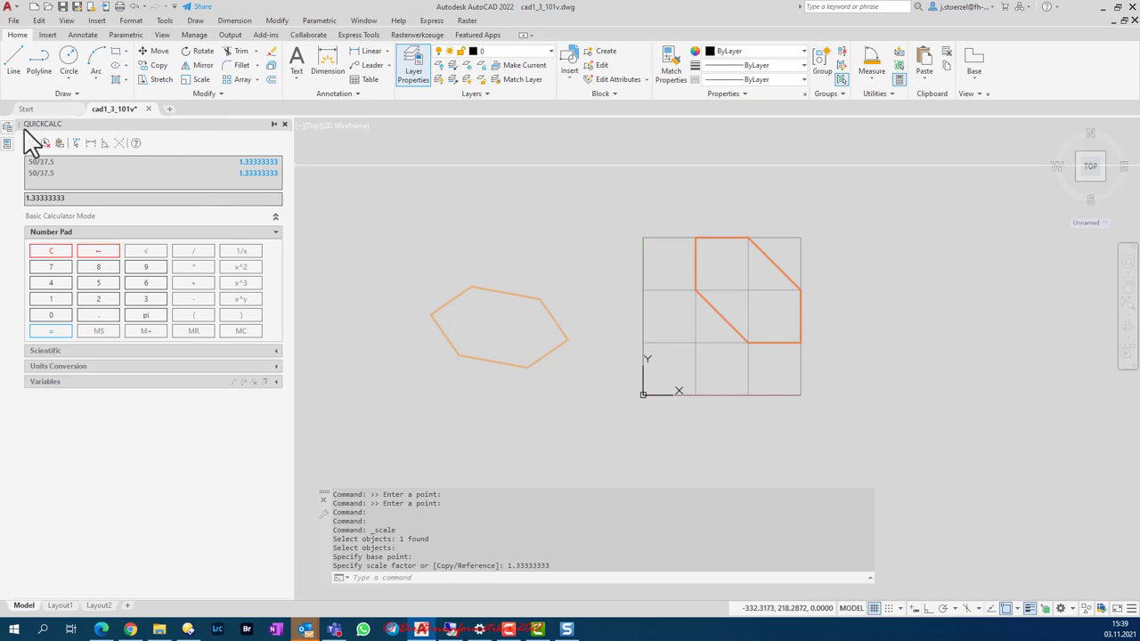
click(273, 125)
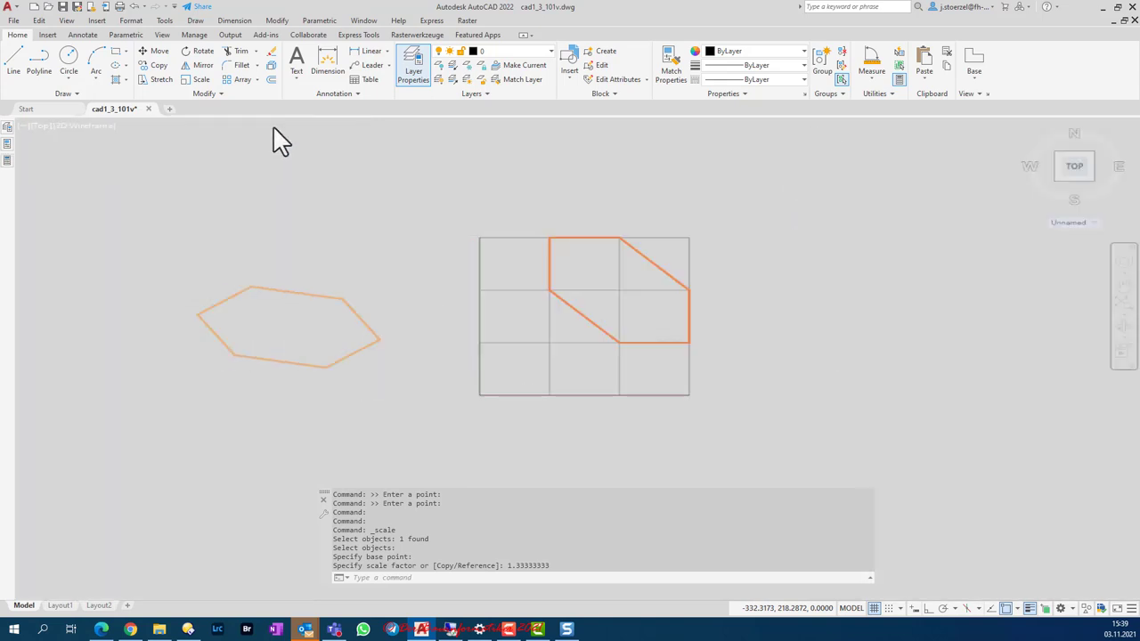
middle_drag(441, 303, 335, 350)
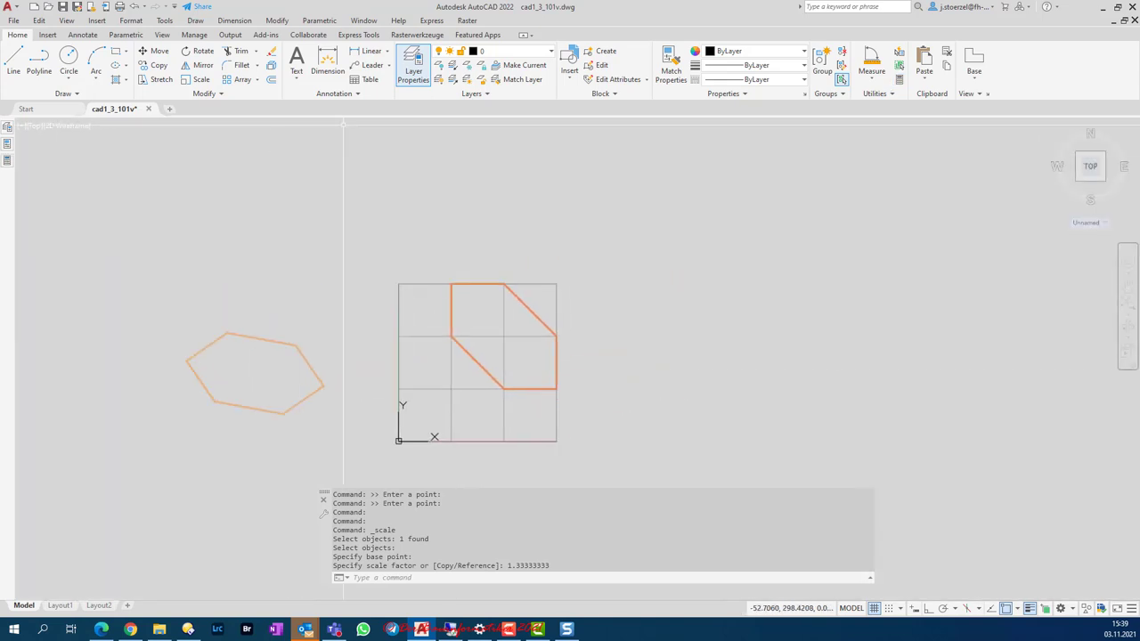
click(210, 94)
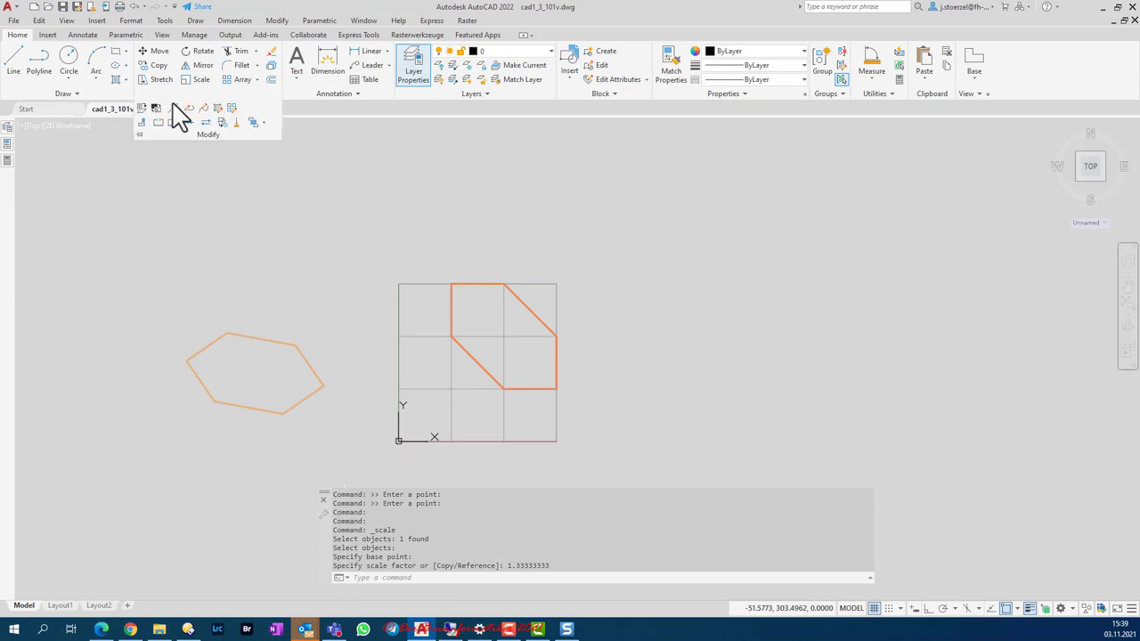
Step: Align the hexagon's right and upper-right vertices onto the square's right side and corner, scaling to fit
click(141, 125)
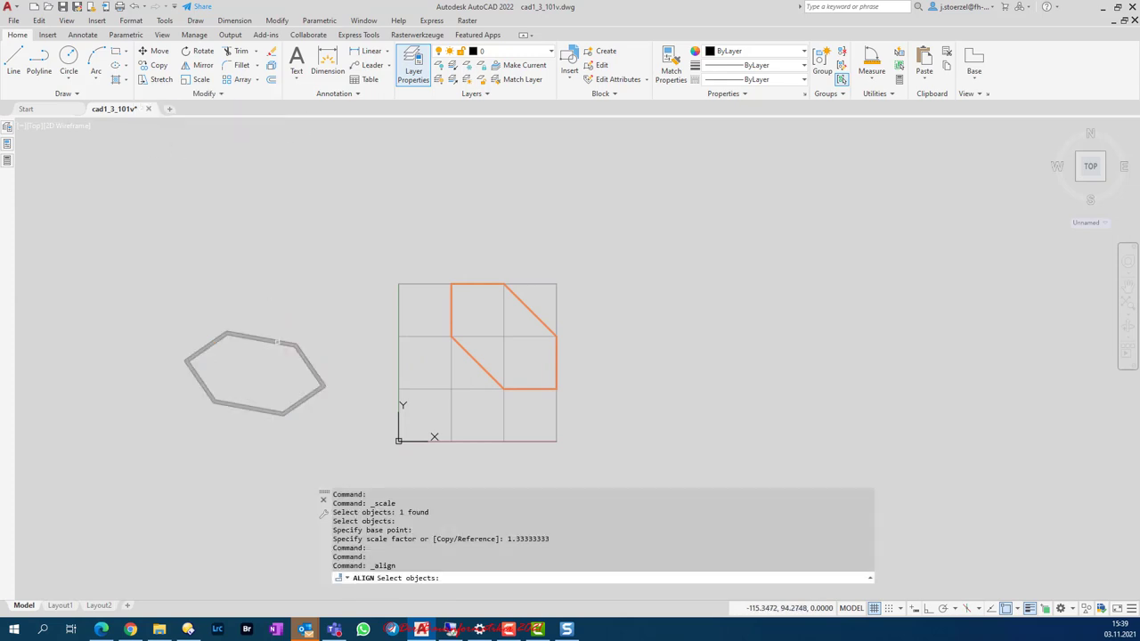
click(262, 338)
key(Return)
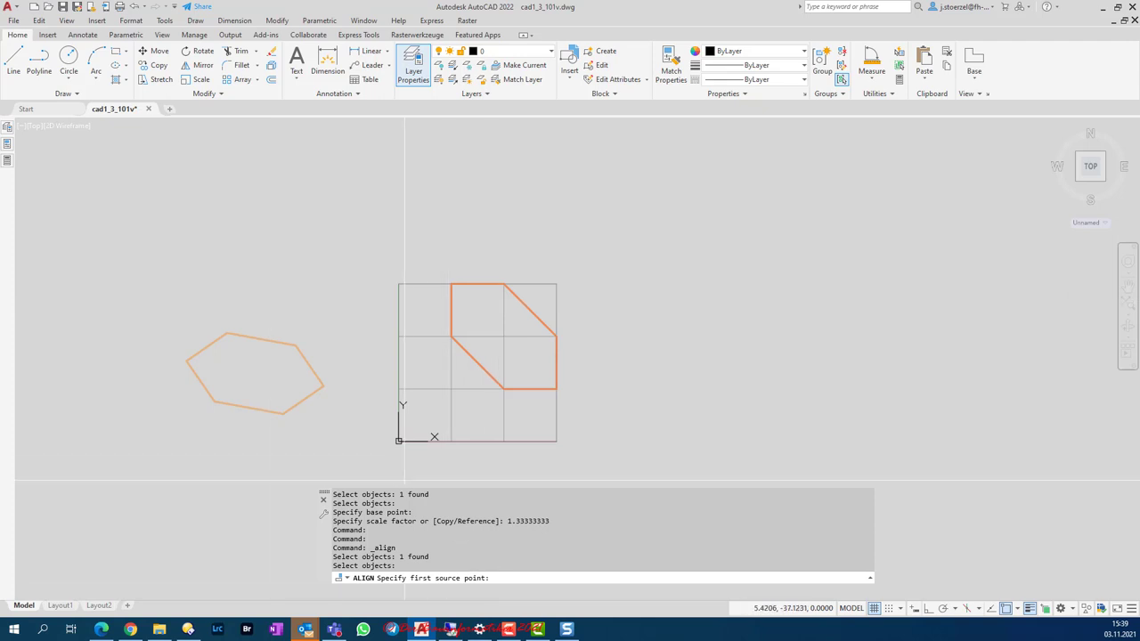
click(323, 385)
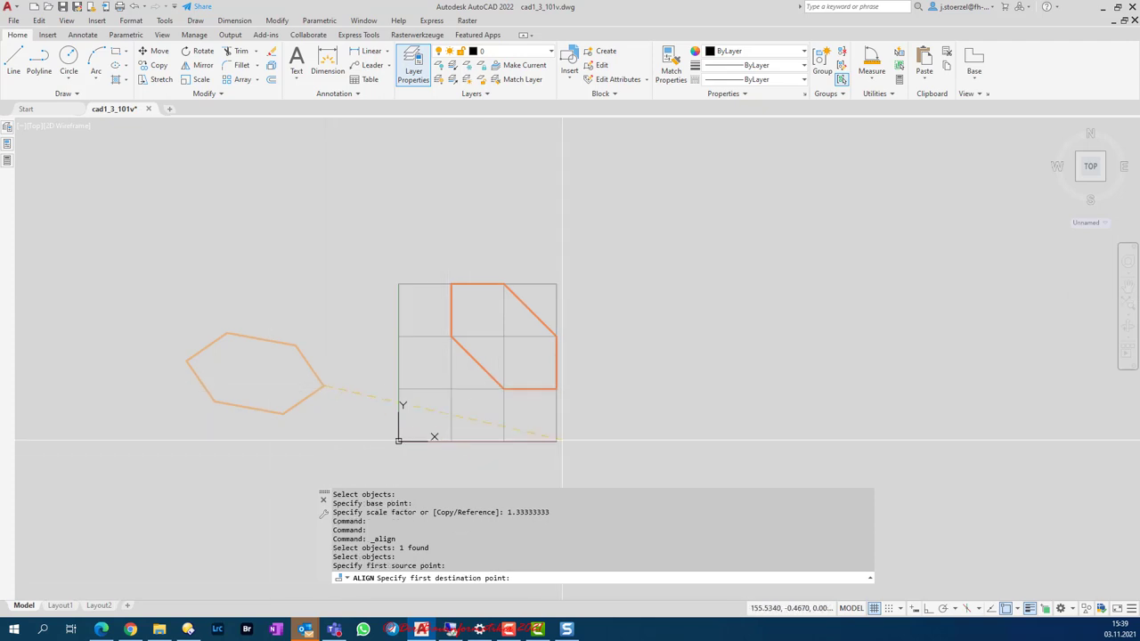
click(557, 388)
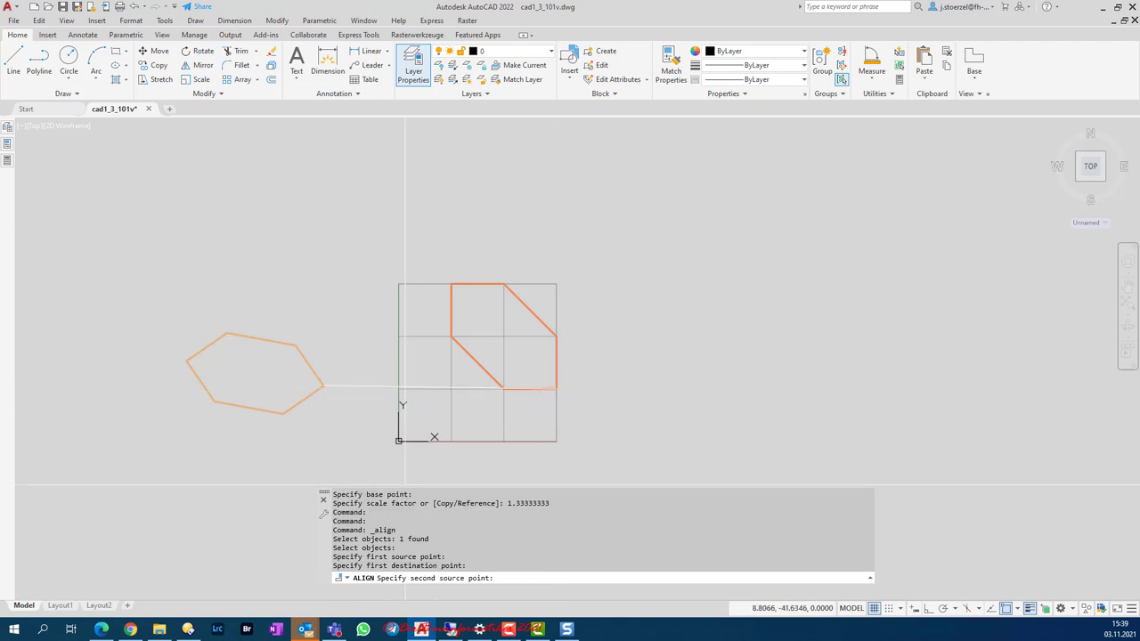
click(296, 345)
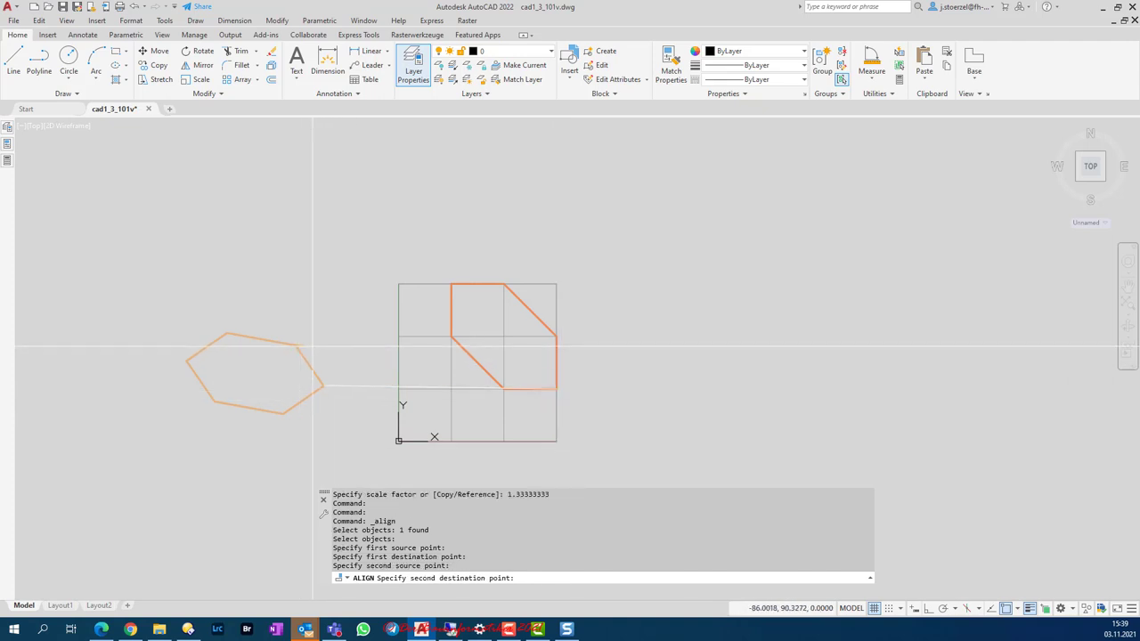
click(557, 337)
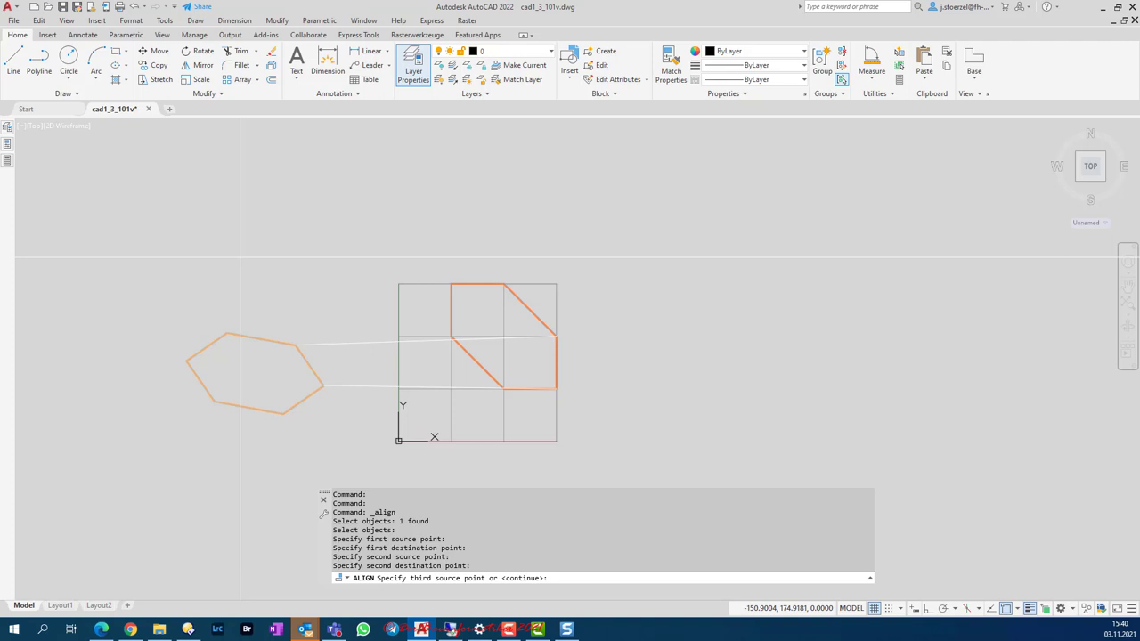
key(Return)
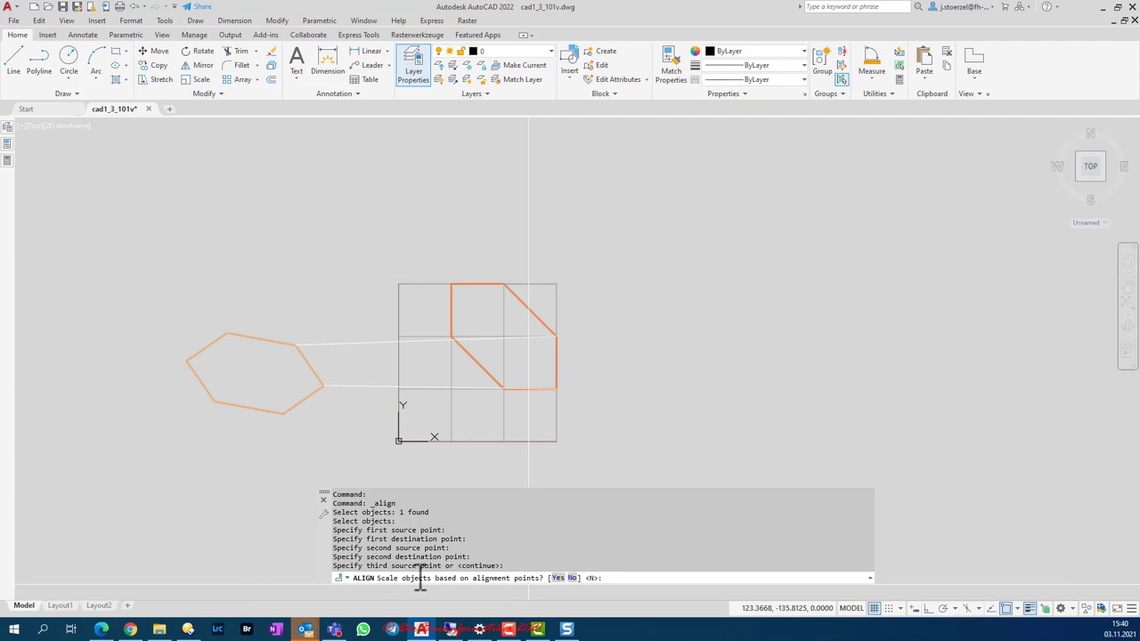
click(557, 578)
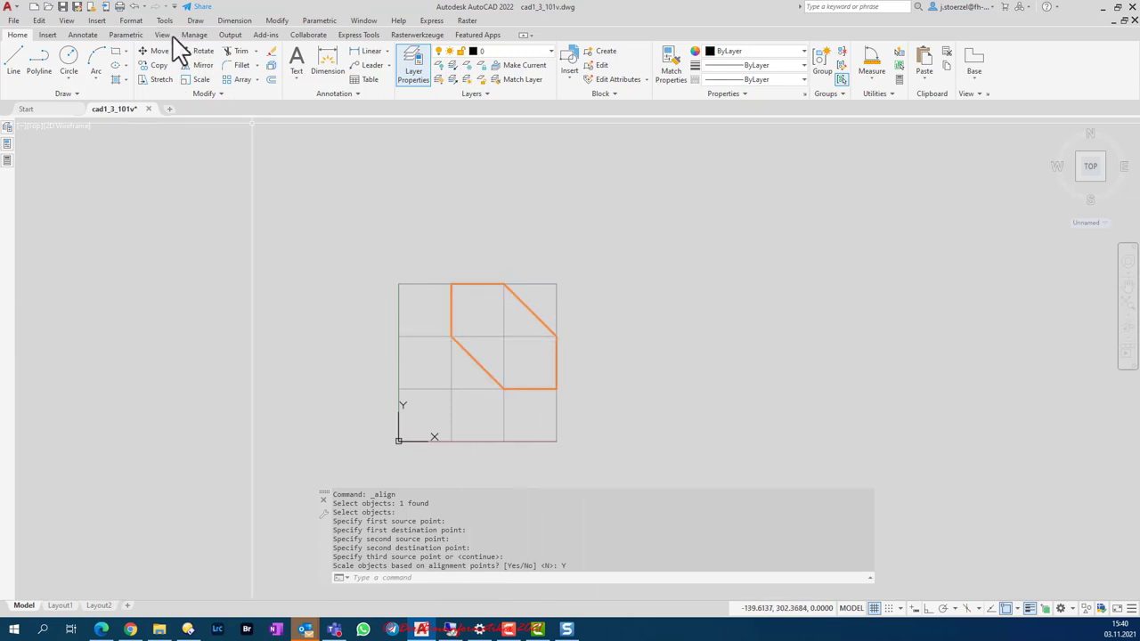
click(532, 309)
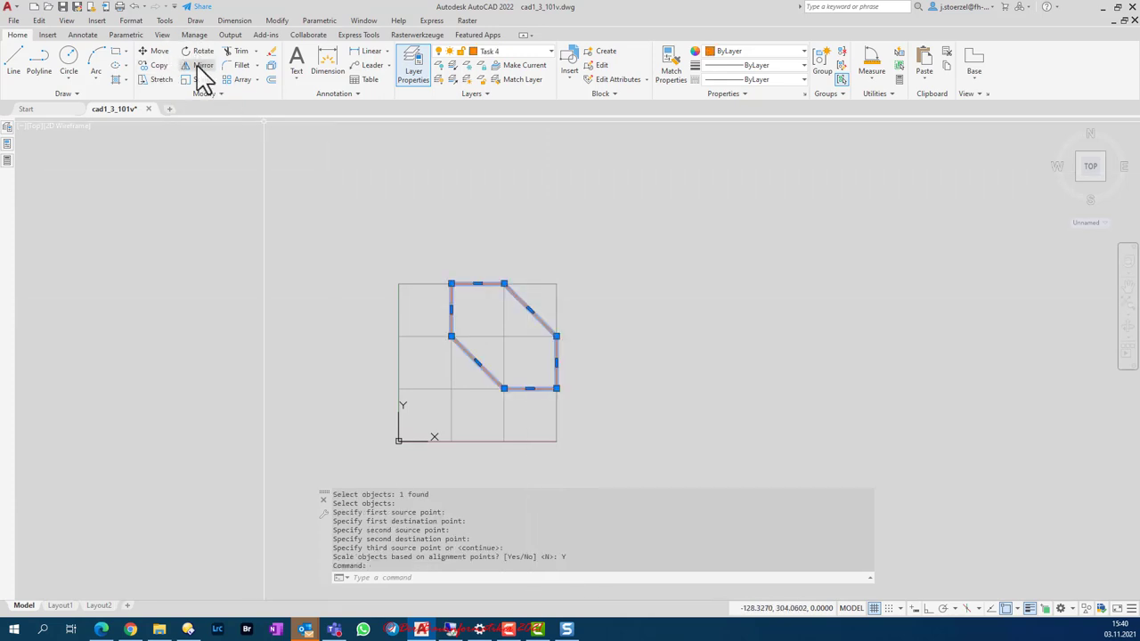
Step: Mirror the fitted hexagon about a vertical line starting at its right vertex
click(201, 66)
click(556, 336)
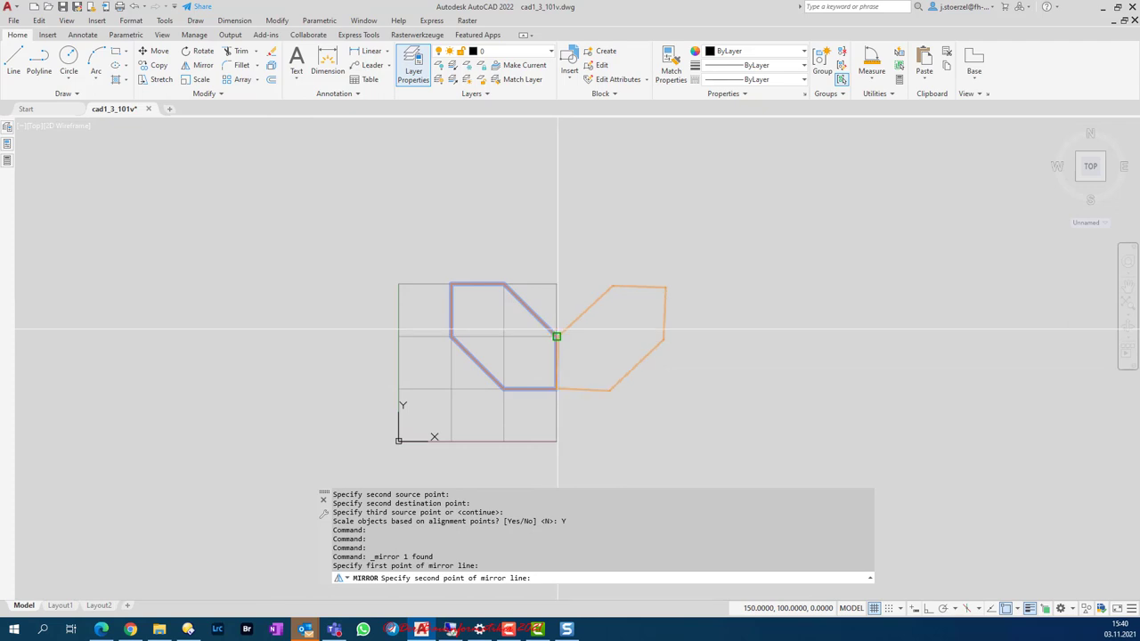
click(560, 268)
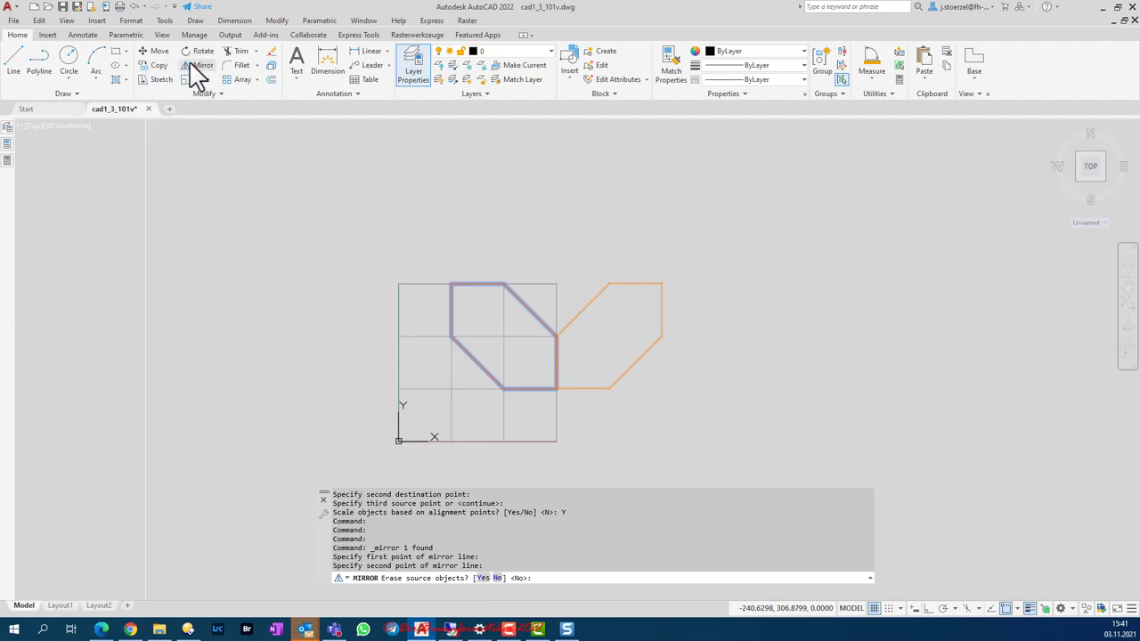
click(207, 95)
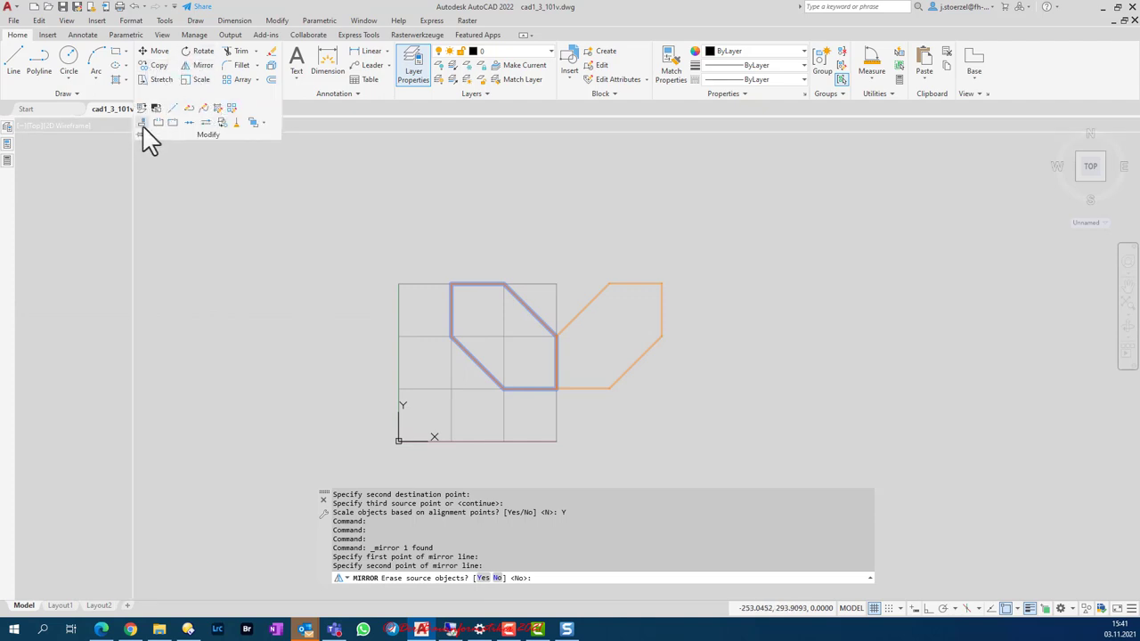